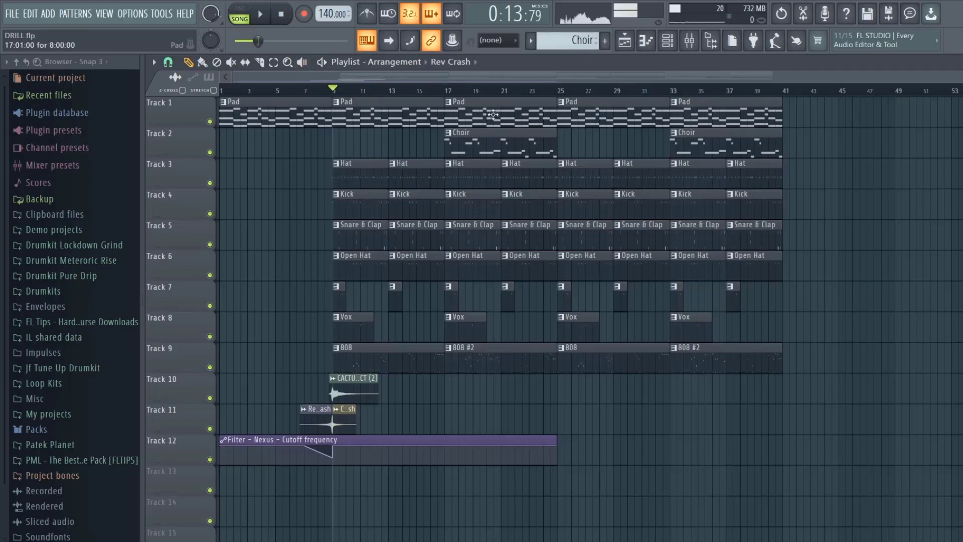
# Set a playback selection over bars 9 to 17 of the playlist and solo the Kick track in the mixer.
pyautogui.click(451, 90)
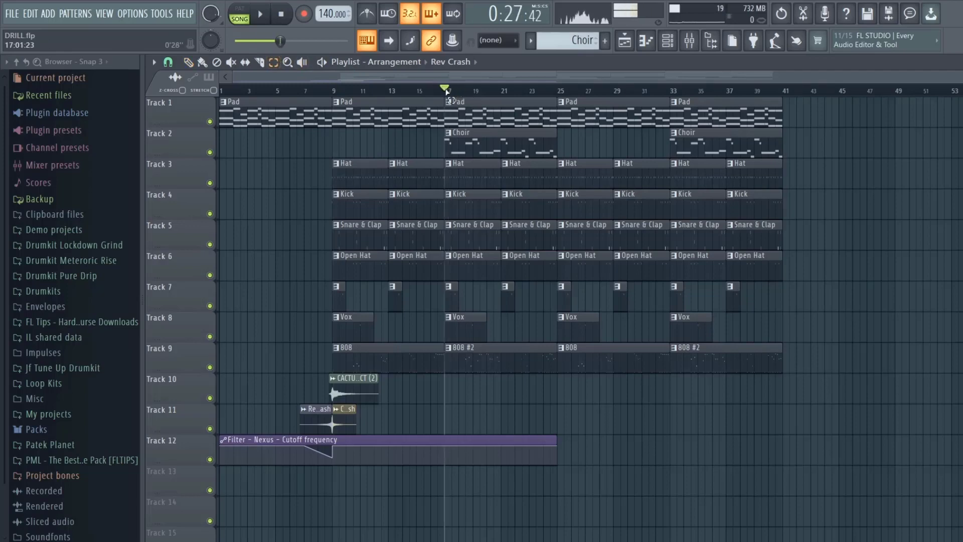
pyautogui.moveTo(449, 93); pyautogui.dragTo(552, 128)
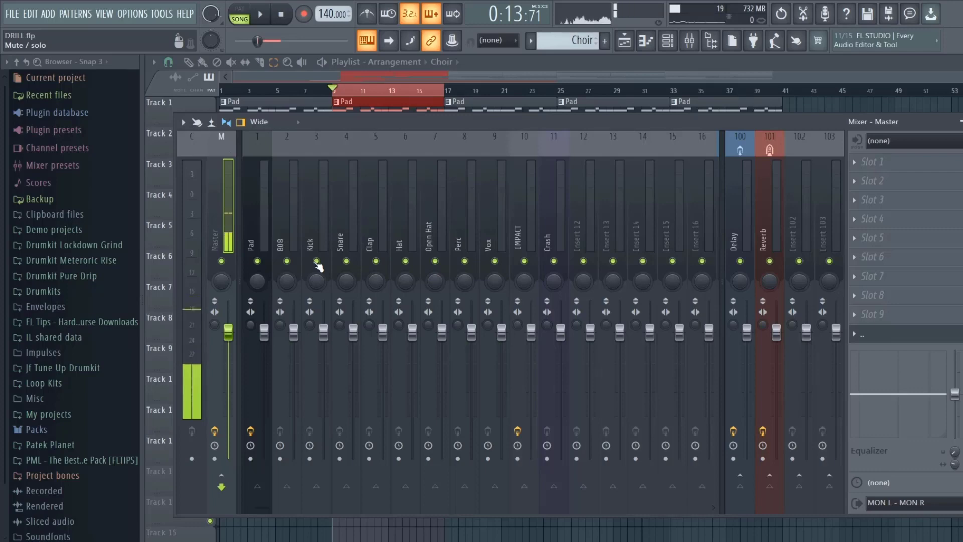
pyautogui.rightClick(317, 261)
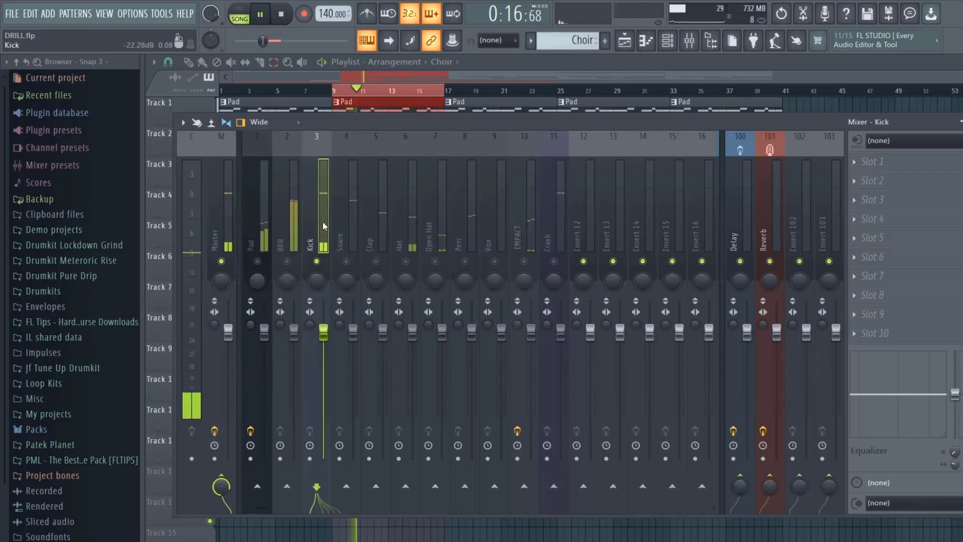
# Unmute the Snare and Clap mixer tracks alongside the kick, auditioning the loop in between.
pyautogui.click(346, 261)
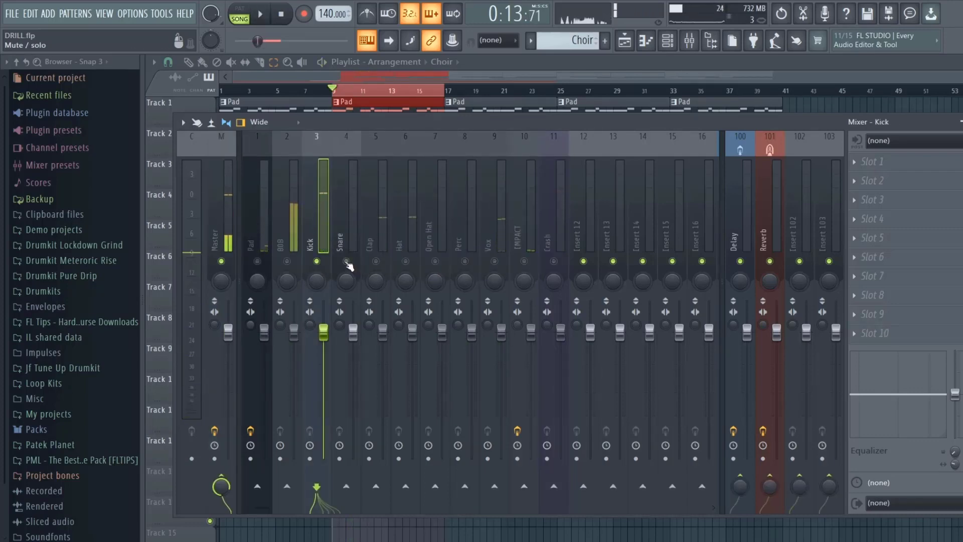
pyautogui.press('space')
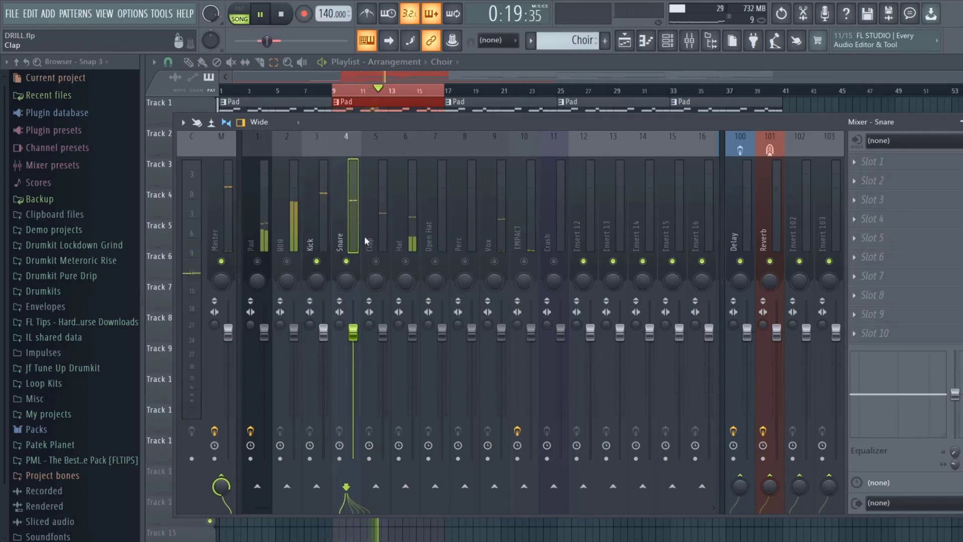
pyautogui.press('space')
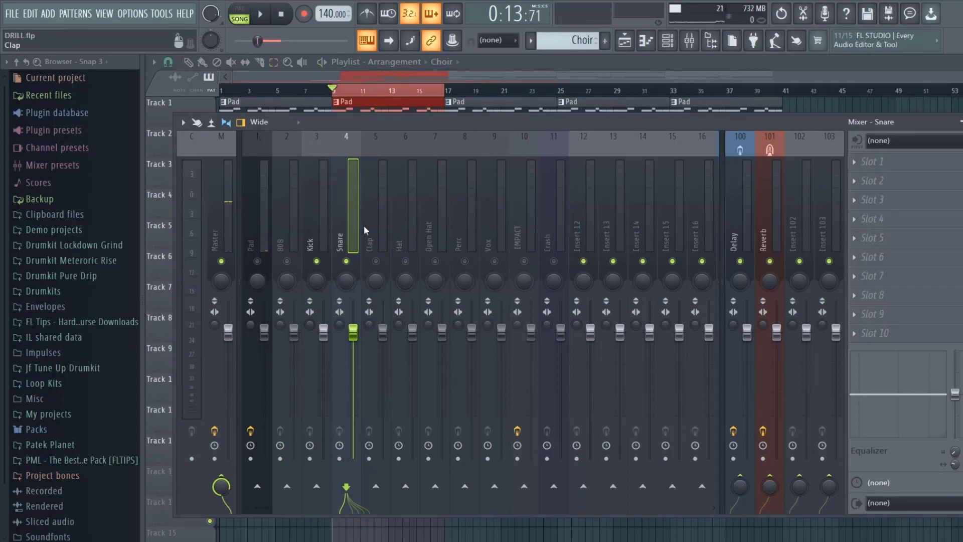
pyautogui.click(376, 261)
# Select the Snare and Clap mixer tracks together and route them only to Insert 12.
pyautogui.click(372, 227)
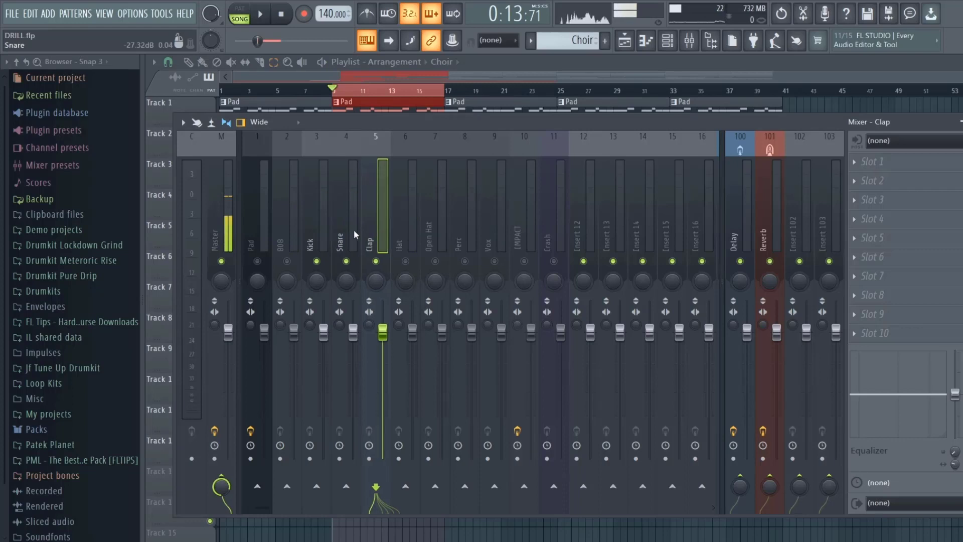
pyautogui.click(354, 230)
pyautogui.keyDown('ctrl'); pyautogui.click(374, 228); pyautogui.keyUp('ctrl')
pyautogui.click(592, 487)
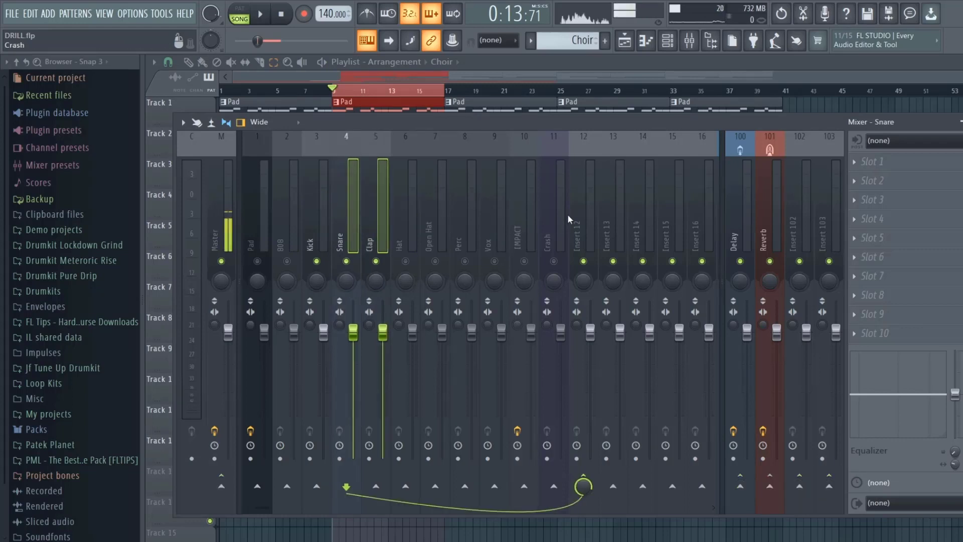
# Rename the Insert 12 mixer track as "SNARE & CLAP".
pyautogui.click(584, 215)
pyautogui.rightClick(581, 203)
pyautogui.click(640, 149)
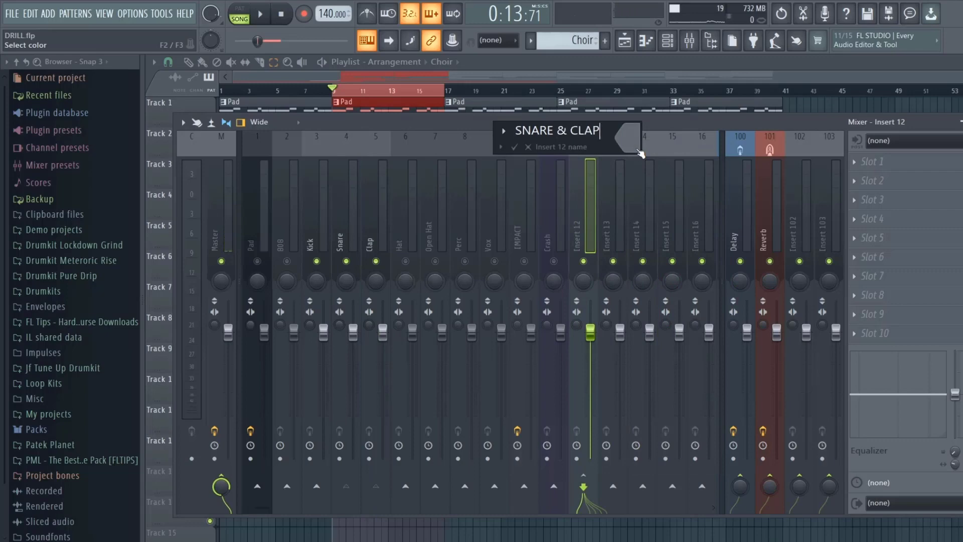
pyautogui.write('SNARE & CLAP')
pyautogui.press('Return')
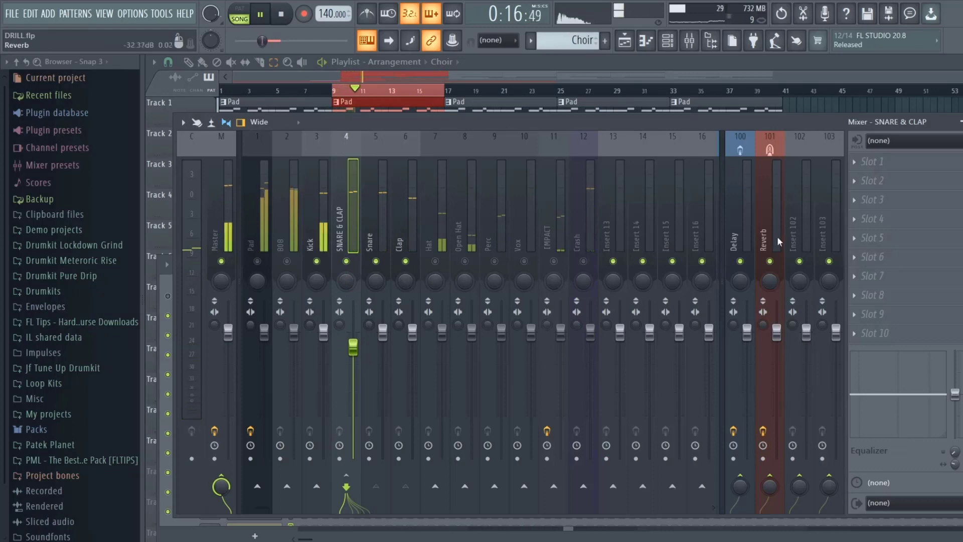
# Load Fruity Limiter into the first effect slot of the SNARE & CLAP track.
pyautogui.click(873, 162)
pyautogui.moveTo(872, 178)
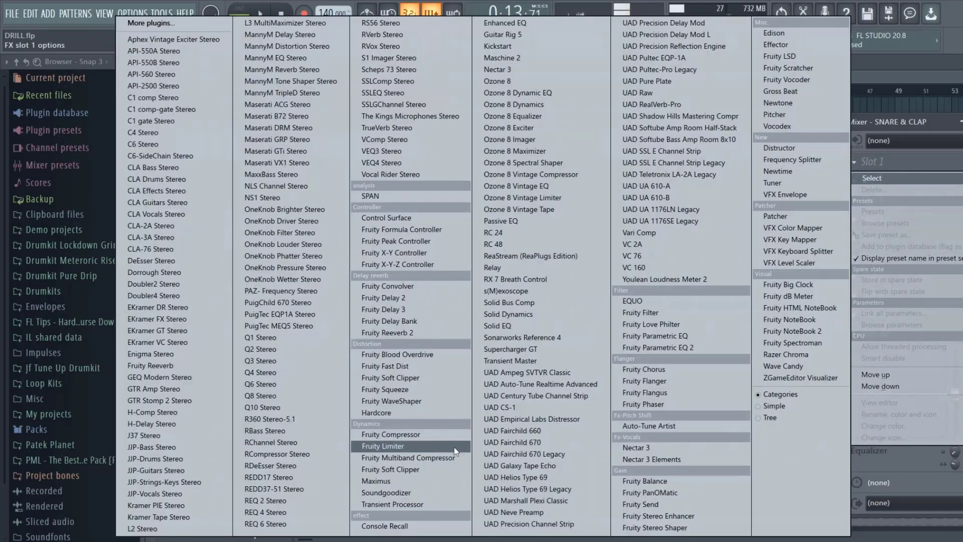
pyautogui.click(419, 447)
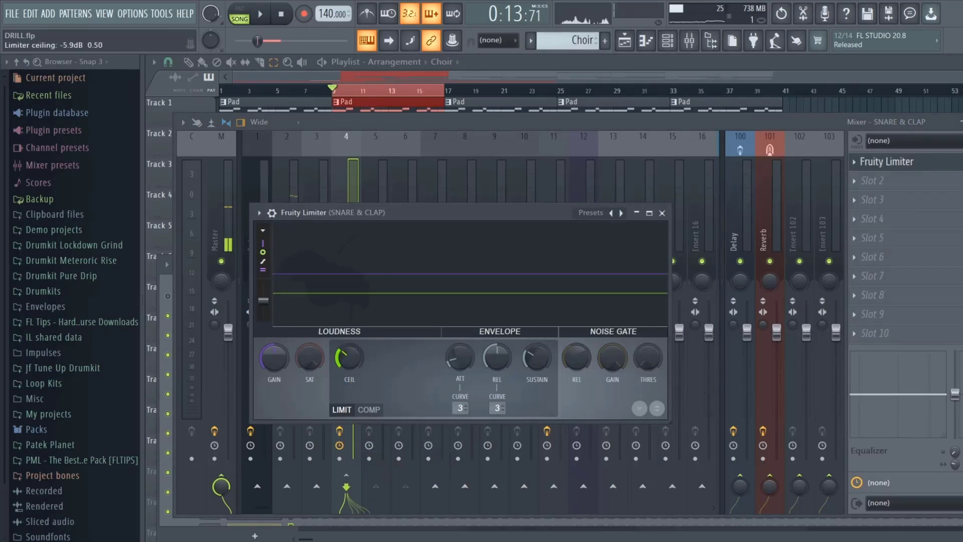
# Try a different ceiling in Fruity Limiter, reset the ceiling to its default and close the plugin.
pyautogui.moveTo(350, 367); pyautogui.dragTo(357, 362)
pyautogui.rightClick(357, 362)
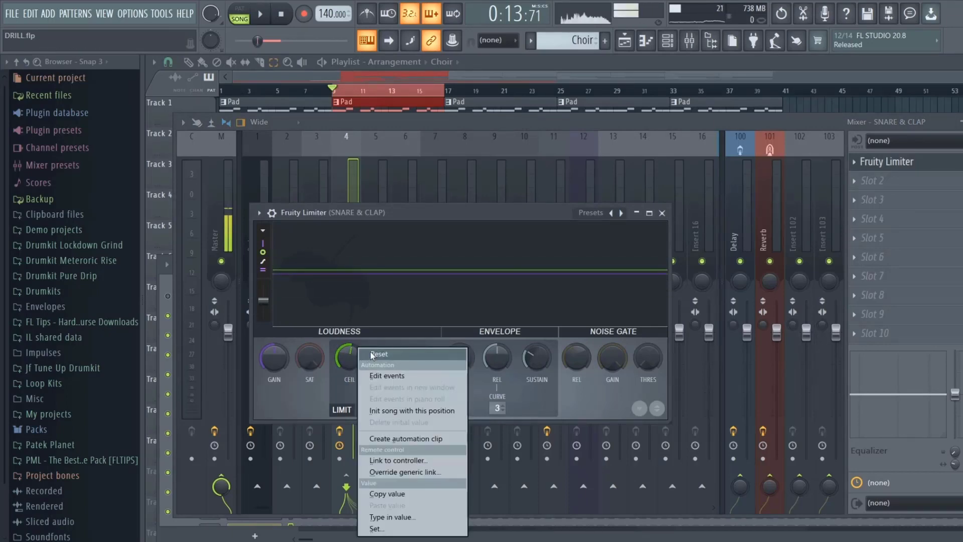
pyautogui.click(375, 351)
pyautogui.click(661, 213)
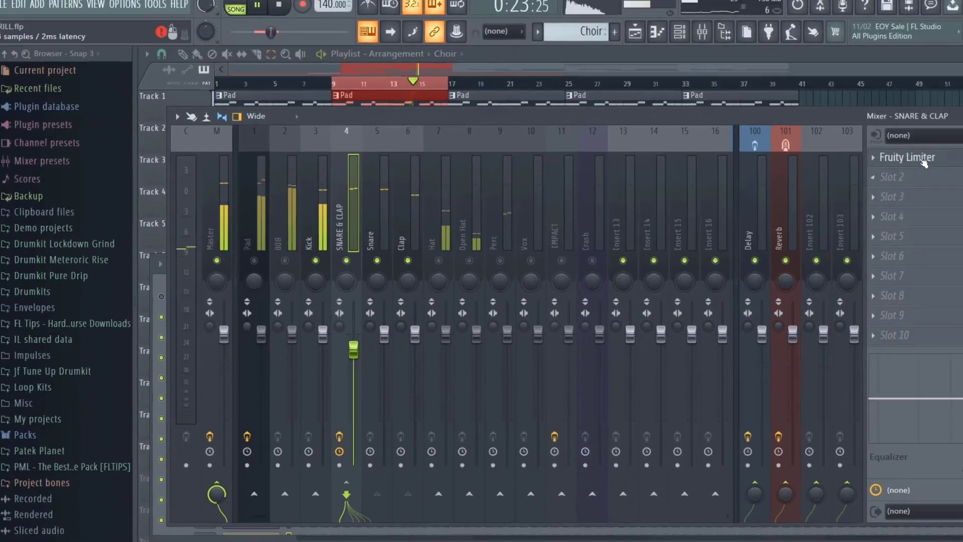
# Open Fruity Limiter on the SNARE & CLAP track and lower its limiter ceiling, checking it against playback.
pyautogui.click(867, 166)
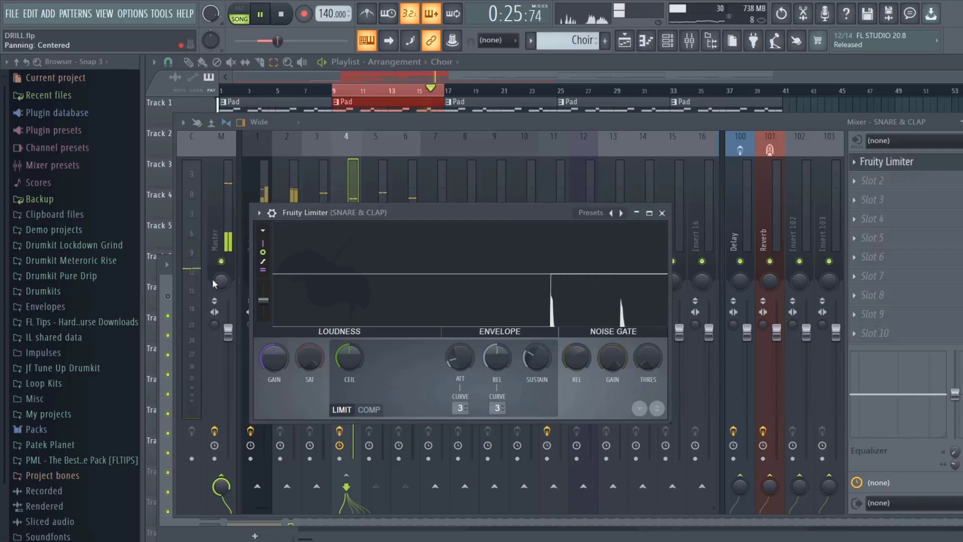
pyautogui.press('space')
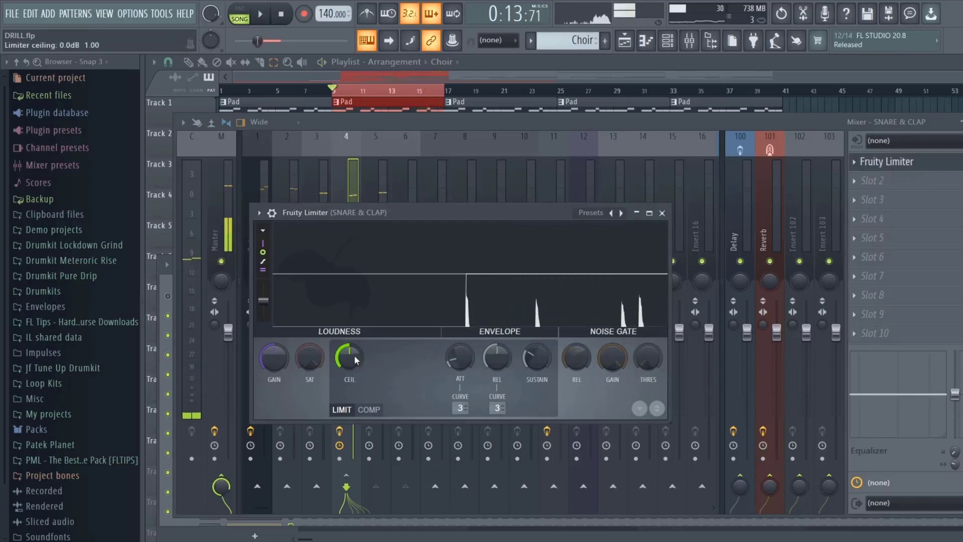
pyautogui.moveTo(354, 354); pyautogui.dragTo(350, 377)
pyautogui.press('space')
# Put Fruity Limiter in compressor mode, lower the threshold and raise the ratio for the snare and clap bus.
pyautogui.click(368, 409)
pyautogui.press('space')
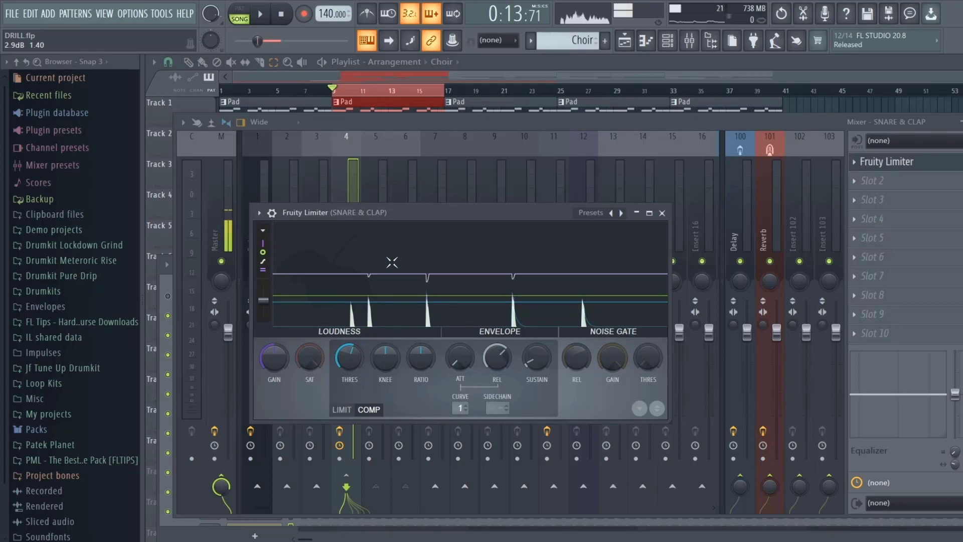
pyautogui.click(341, 410)
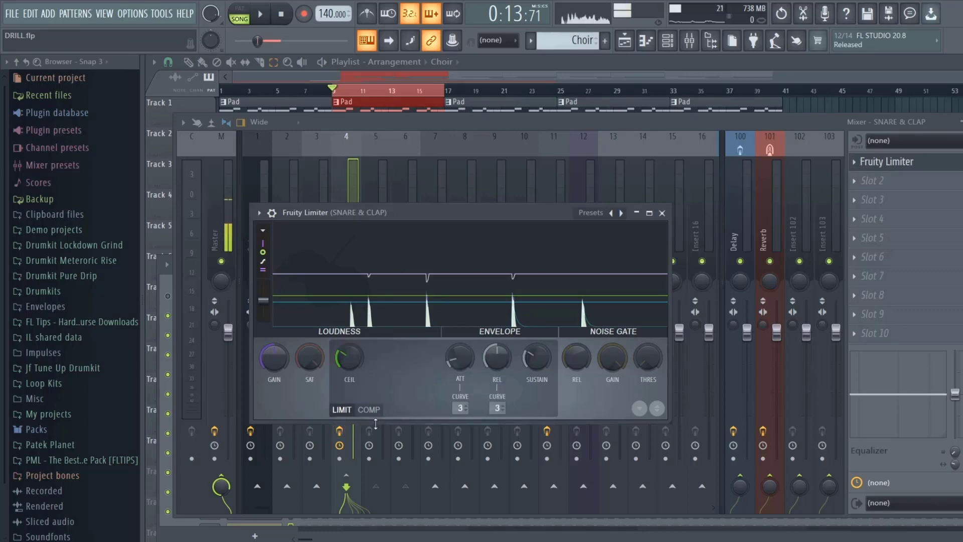
pyautogui.click(368, 409)
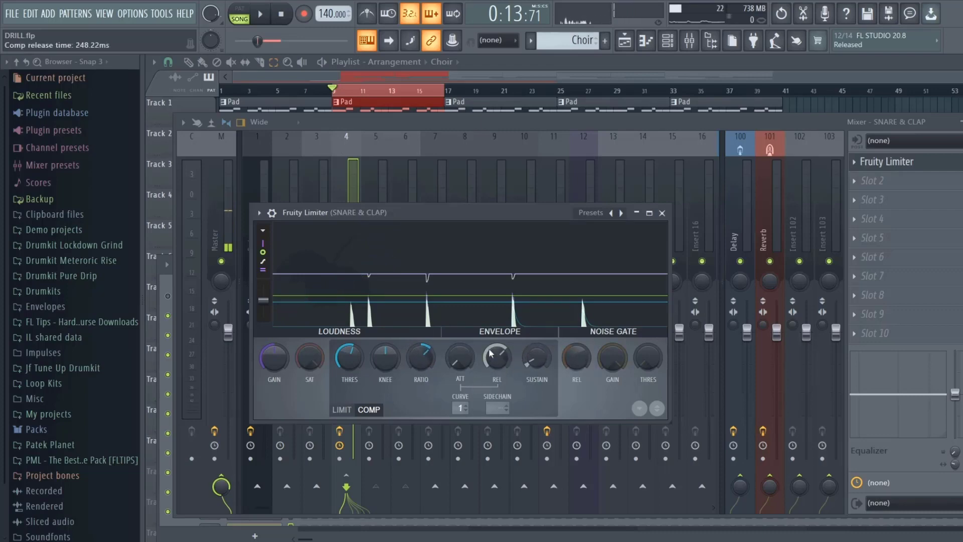
# Raise the compressor's attack slightly and shorten its release during playback, and close Fruity Limiter.
pyautogui.press('space')
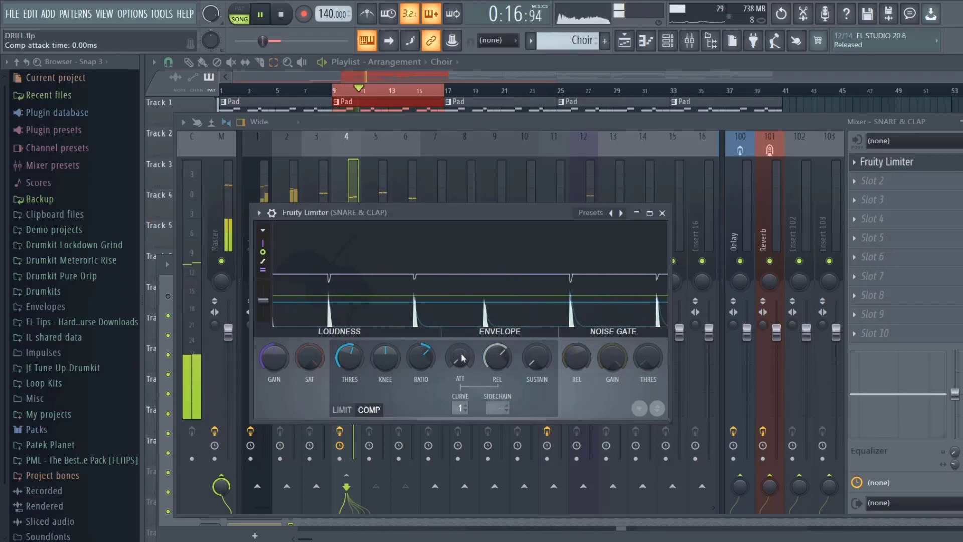
pyautogui.moveTo(502, 364); pyautogui.dragTo(502, 408)
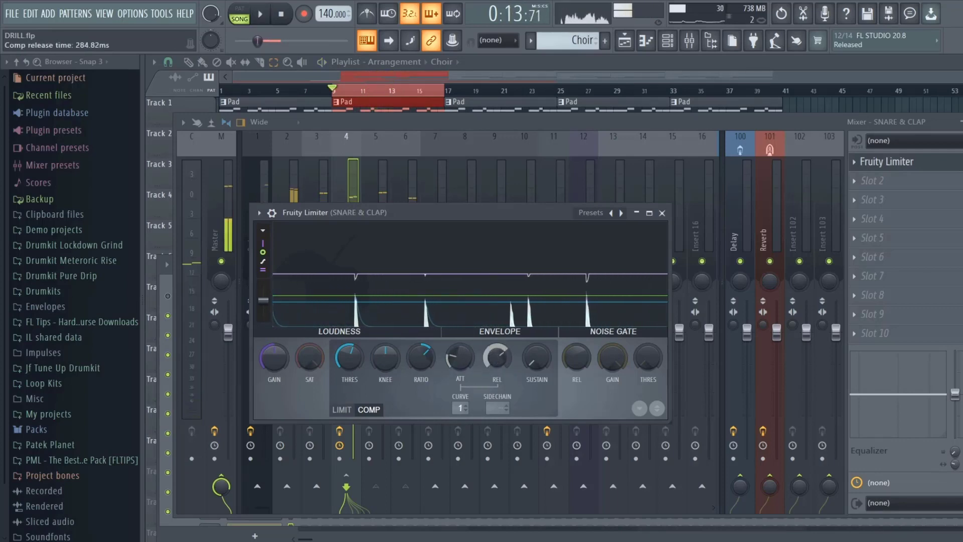
pyautogui.moveTo(496, 357); pyautogui.dragTo(465, 382)
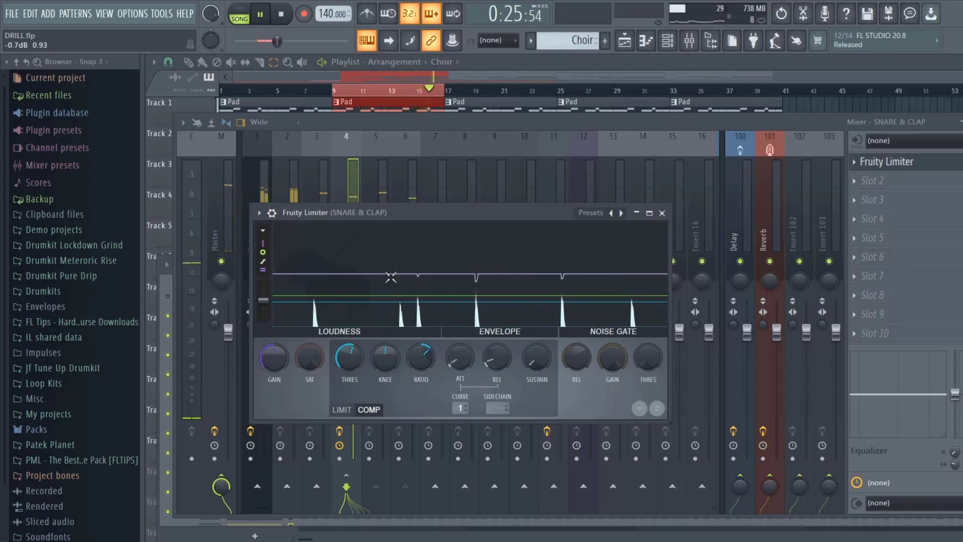
pyautogui.press('space')
pyautogui.click(662, 212)
# Audition the compressed drums and reset the SNARE & CLAP track's volume to 100%.
pyautogui.press('space')
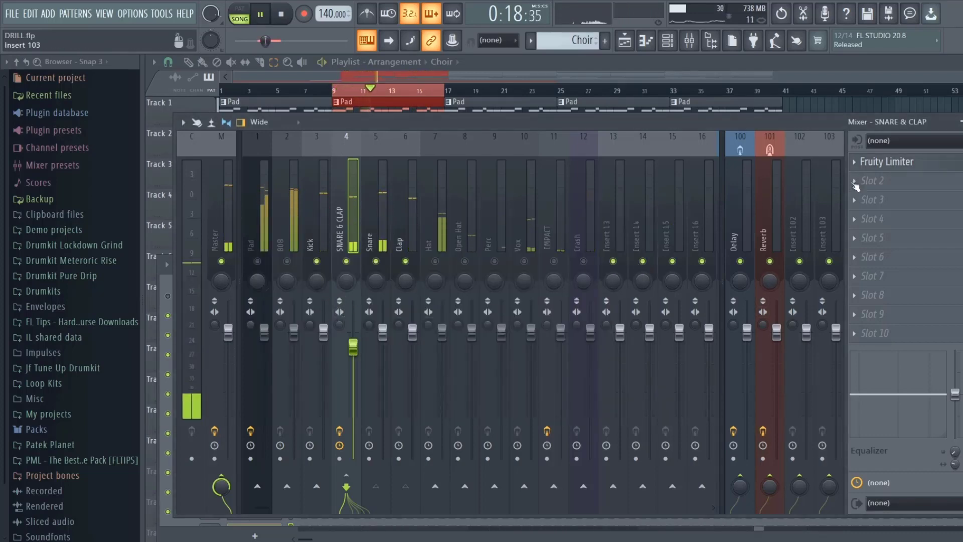
pyautogui.press('space')
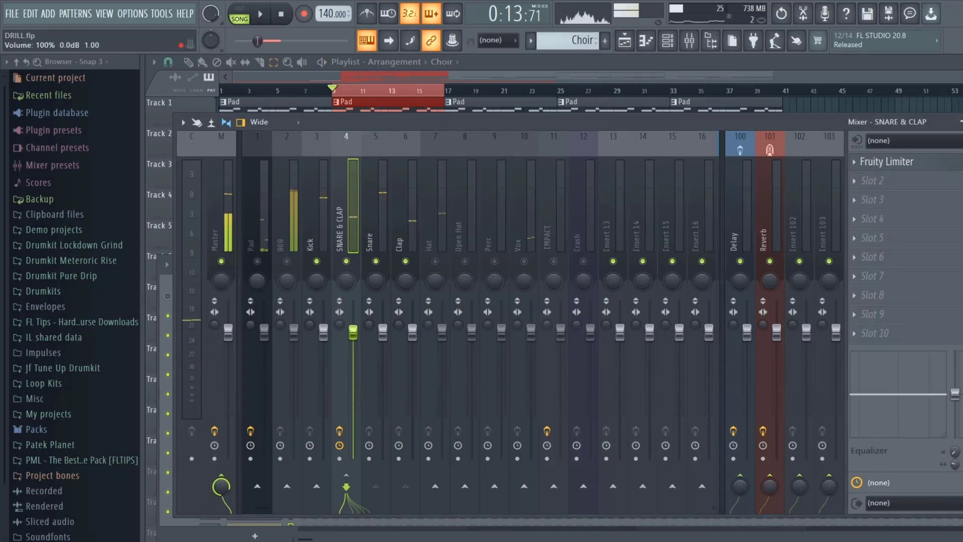
pyautogui.rightClick(357, 334)
pyautogui.click(356, 337)
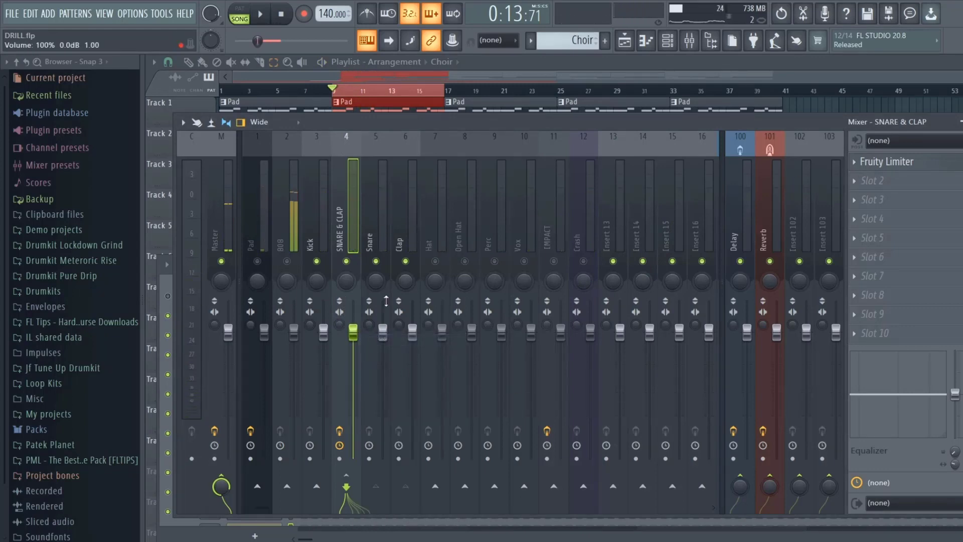
# Raise the gain in the SNARE & CLAP track's Fruity Limiter and close the plugin.
pyautogui.click(906, 165)
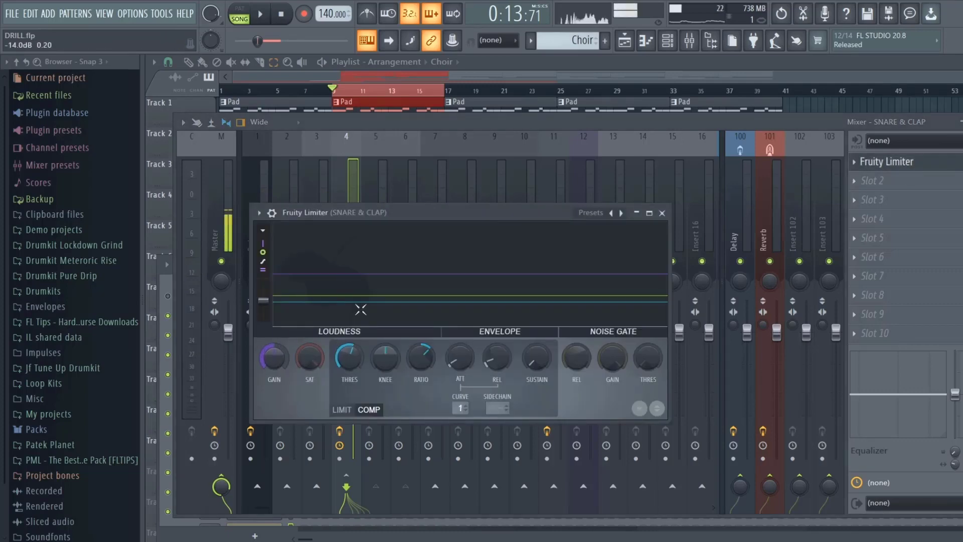
pyautogui.click(662, 213)
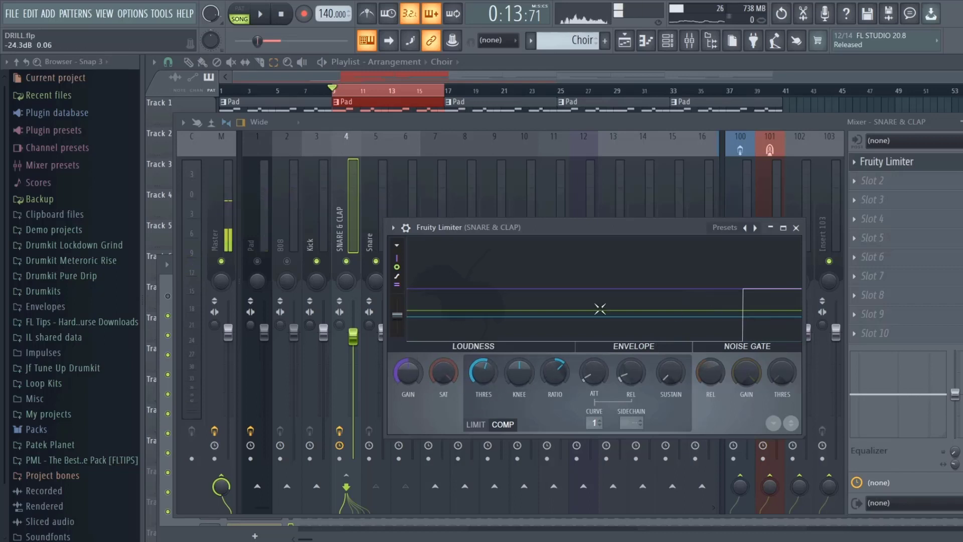
pyautogui.click(796, 227)
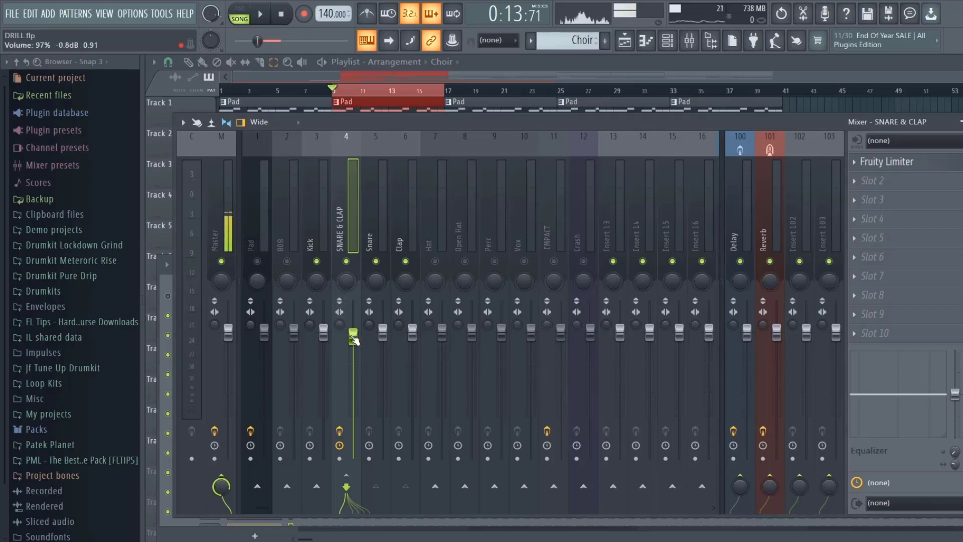
# Set the SNARE & CLAP track's volume to 96% (-0.9 dB) while playing the loop.
pyautogui.press('space')
pyautogui.moveTo(356, 343); pyautogui.dragTo(354, 343)
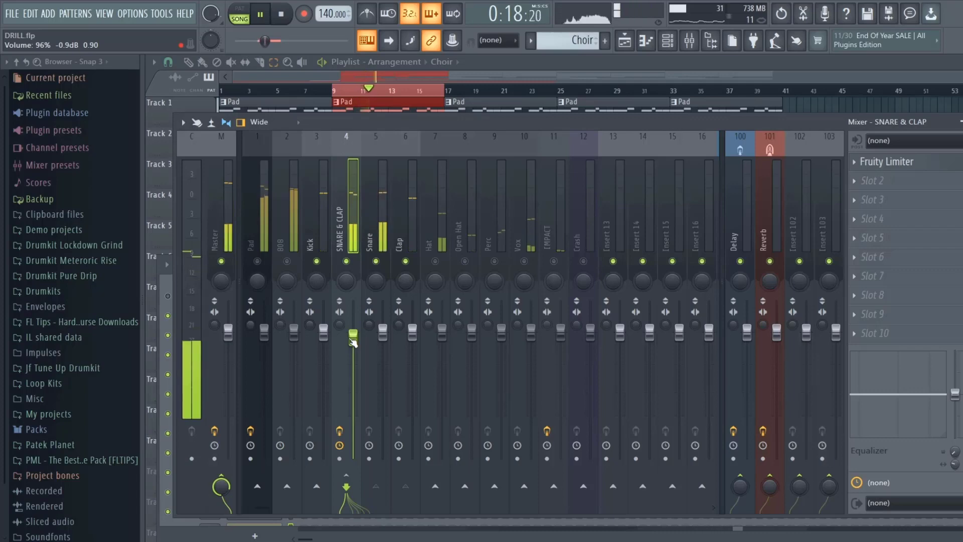
pyautogui.press('space')
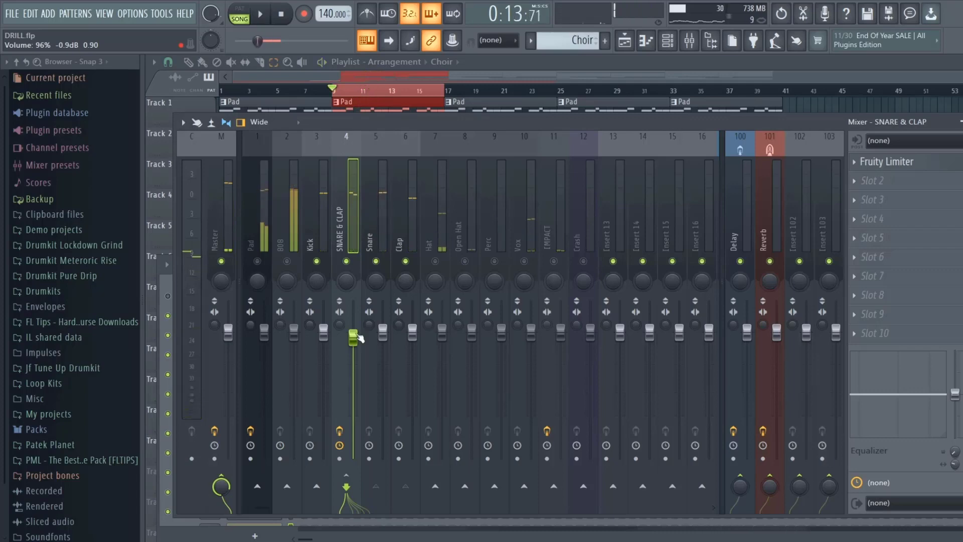
# Bring in the Hat and 808 mixer tracks and lower the 808's volume to about 73% during playback.
pyautogui.click(451, 245)
pyautogui.press('space')
pyautogui.moveTo(294, 332); pyautogui.dragTo(294, 365)
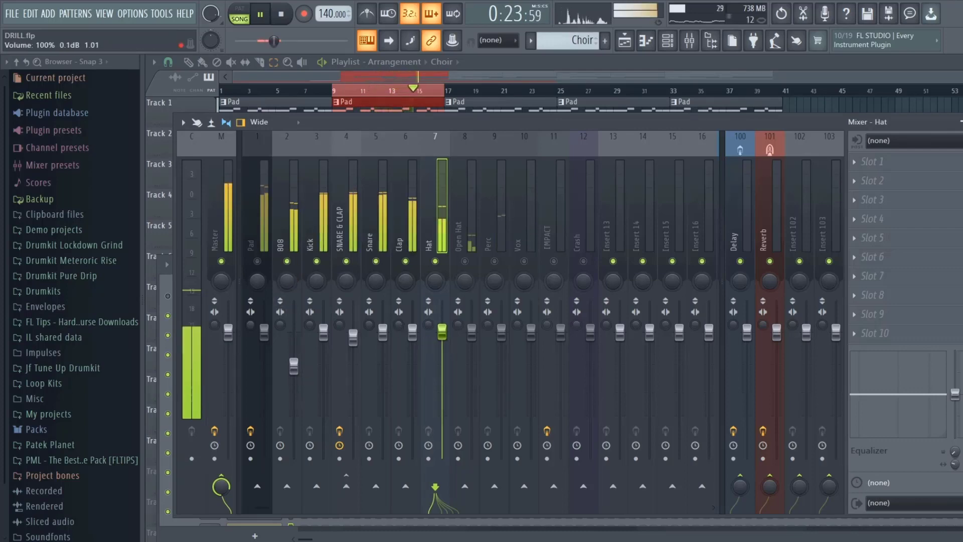
# Lower the Hat track's volume to 24% (-22.3 dB), checking it in playback, and mute the 808 track.
pyautogui.moveTo(442, 332); pyautogui.dragTo(442, 401)
pyautogui.press('space')
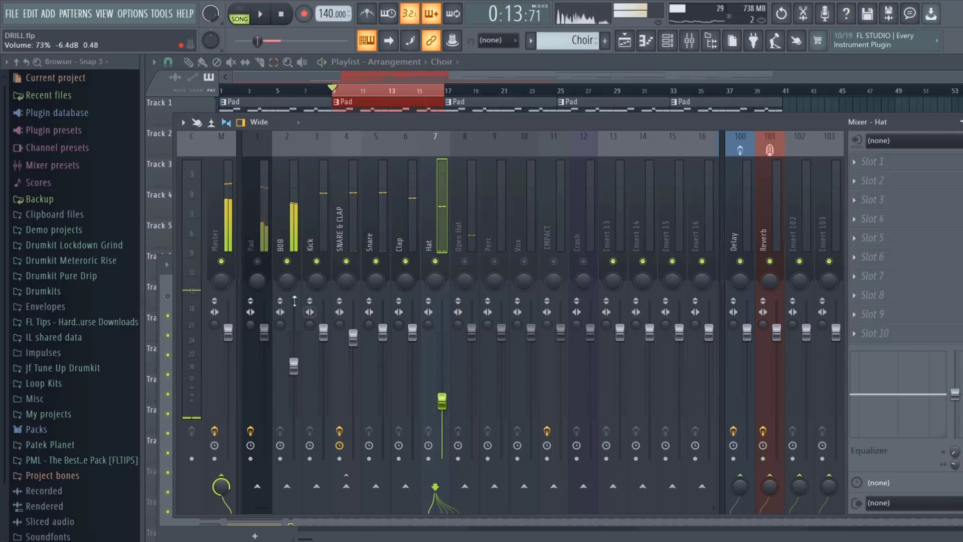
pyautogui.press('space')
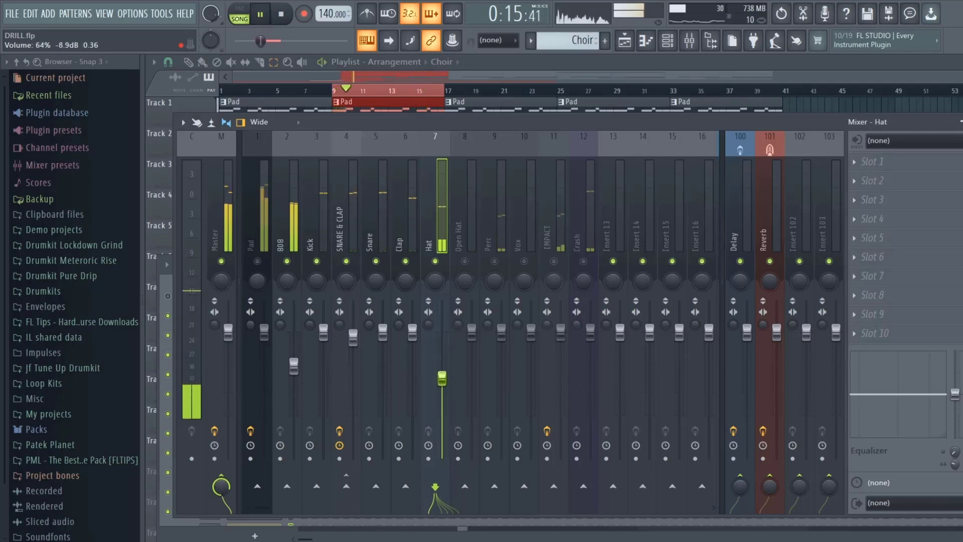
pyautogui.press('space')
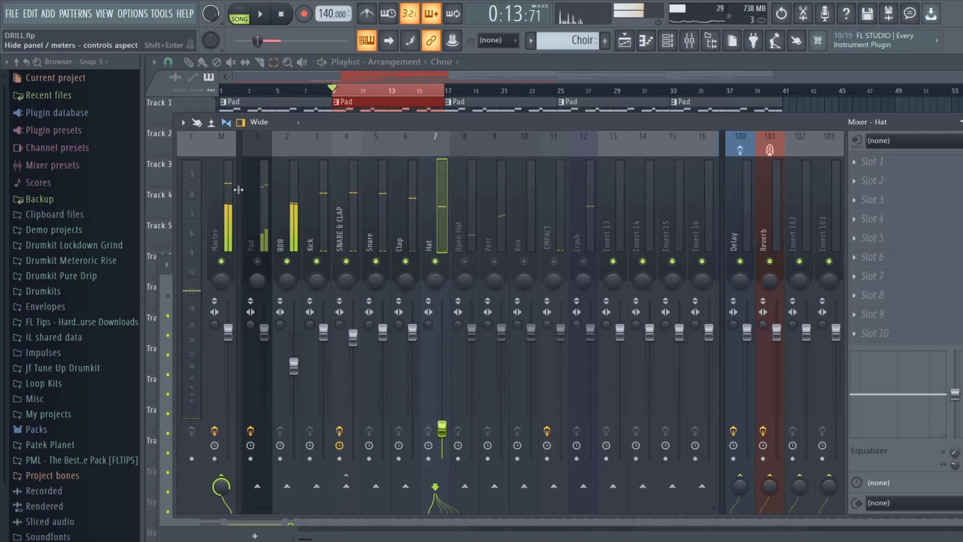
pyautogui.click(287, 261)
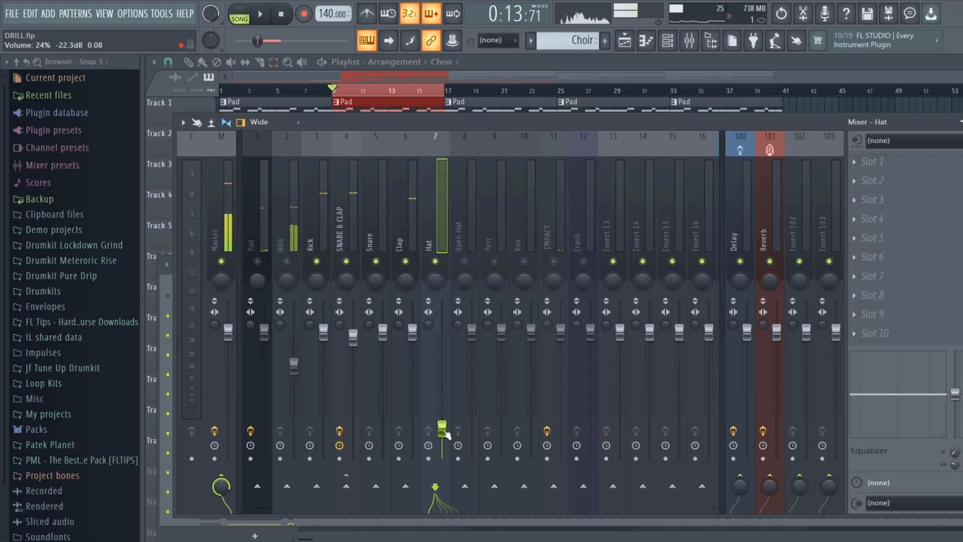
# Raise the Hat track's volume from its very low level, checking it against the other drums in playback.
pyautogui.press('space')
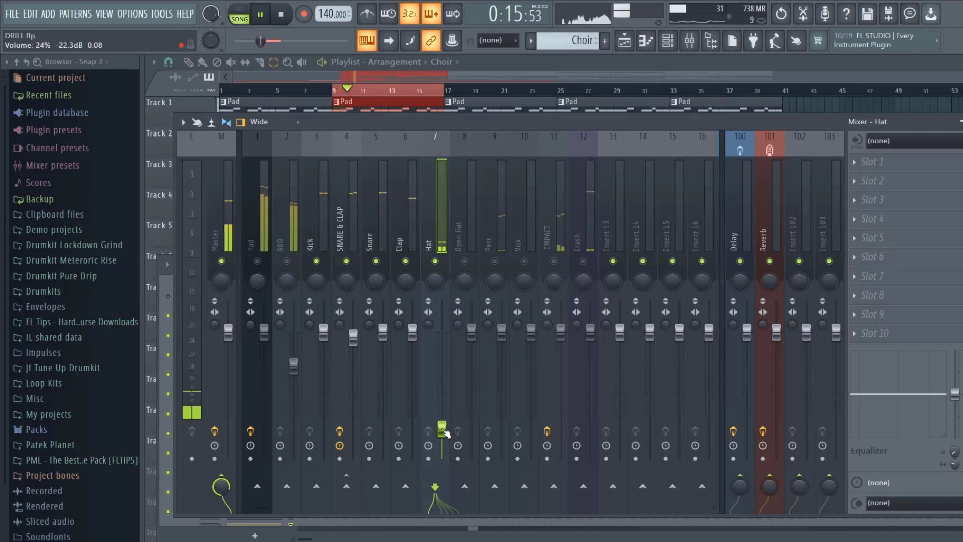
pyautogui.press('space')
pyautogui.moveTo(442, 426); pyautogui.dragTo(442, 378)
pyautogui.press('space')
pyautogui.press('space')
pyautogui.press('space')
pyautogui.press('space')
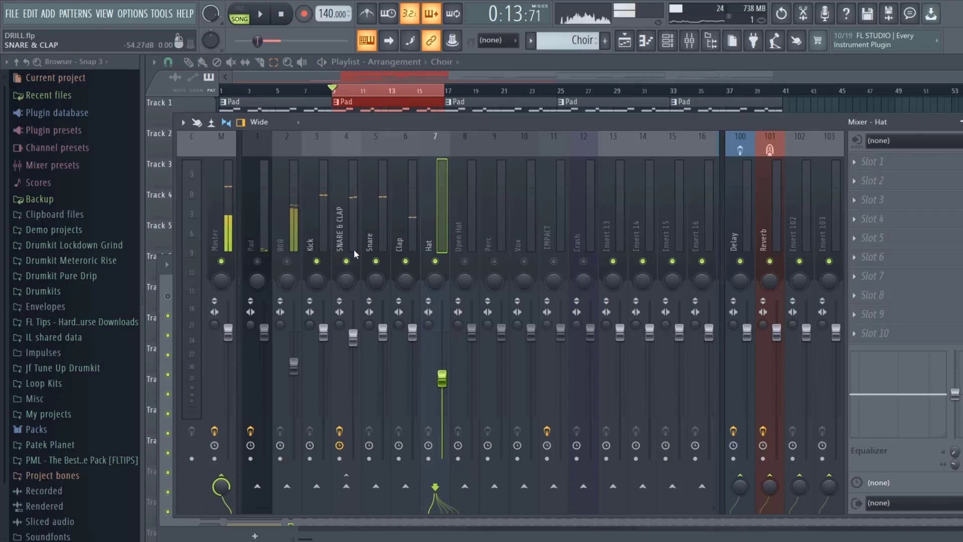
# Unmute the 808 mixer track and lower its volume slightly while playing the loop.
pyautogui.click(292, 267)
pyautogui.press('space')
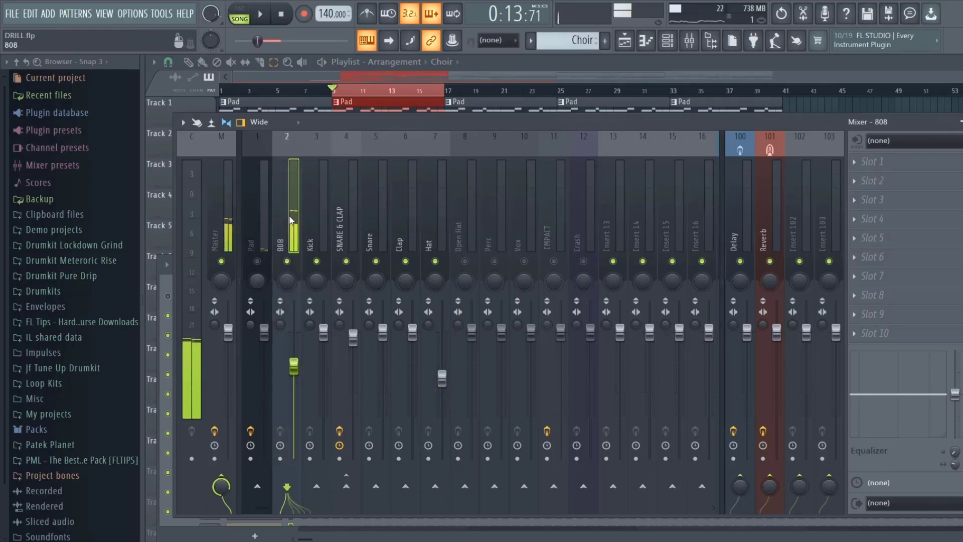
pyautogui.moveTo(294, 366)
pyautogui.mouseDown()
pyautogui.moveTo(294, 412)
pyautogui.moveTo(294, 347)
pyautogui.moveTo(294, 374)
pyautogui.mouseUp()
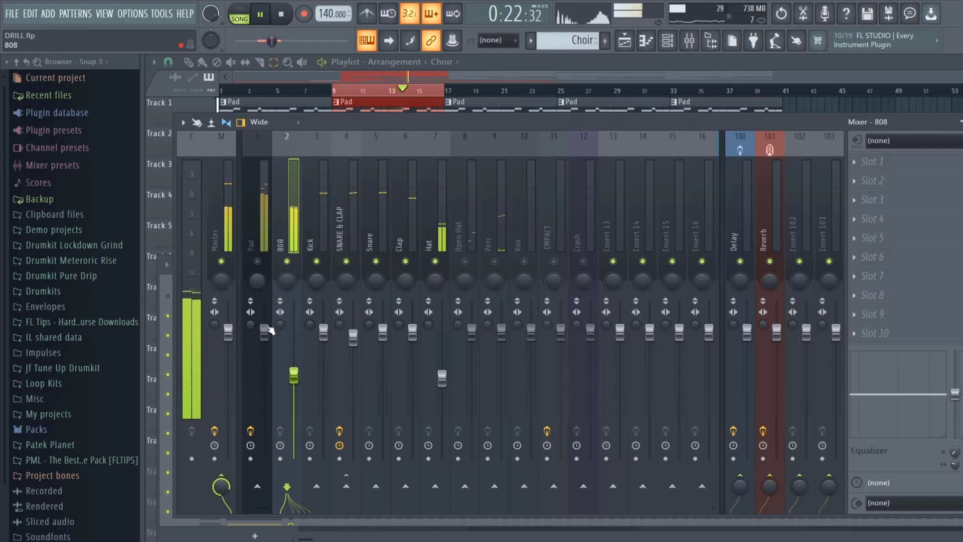
pyautogui.press('space')
# Unmute the Pad mixer track and set the Pad channel's volume to 46% (-14.0 dB) in the channel rack.
pyautogui.click(257, 261)
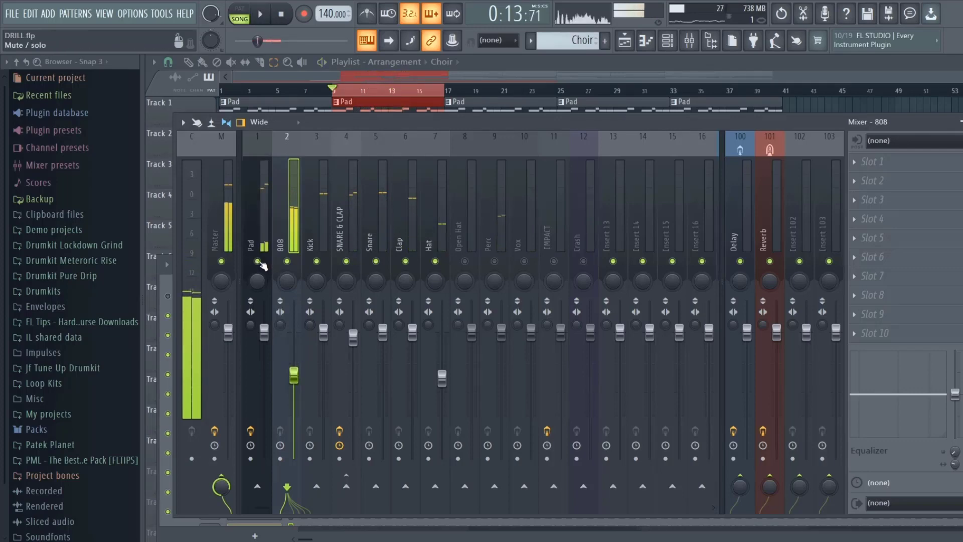
pyautogui.click(257, 205)
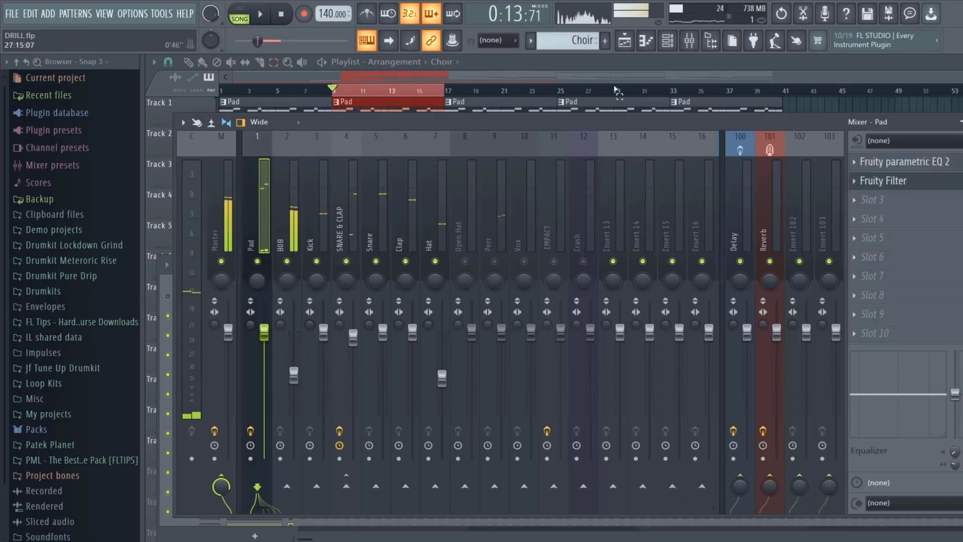
pyautogui.click(666, 43)
pyautogui.moveTo(190, 315); pyautogui.dragTo(190, 351)
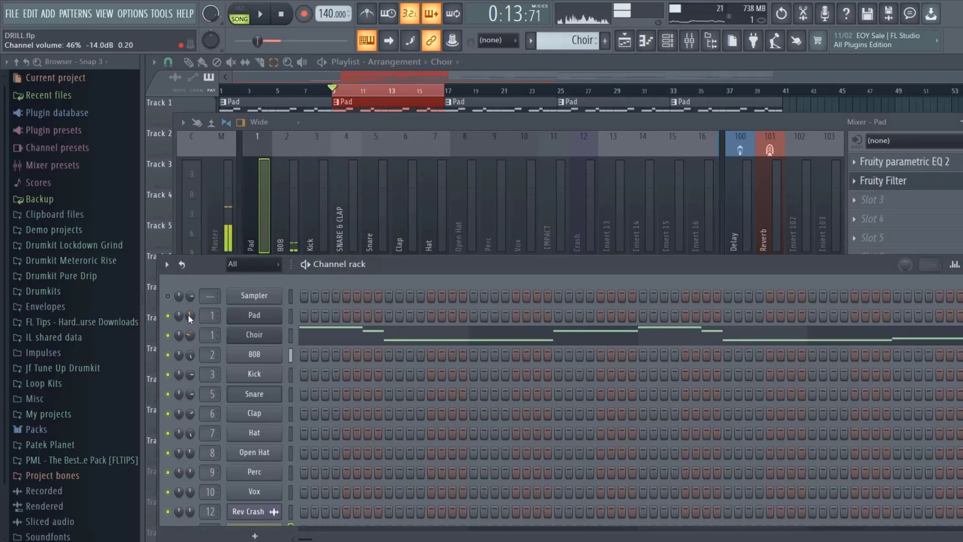
pyautogui.press('F6')
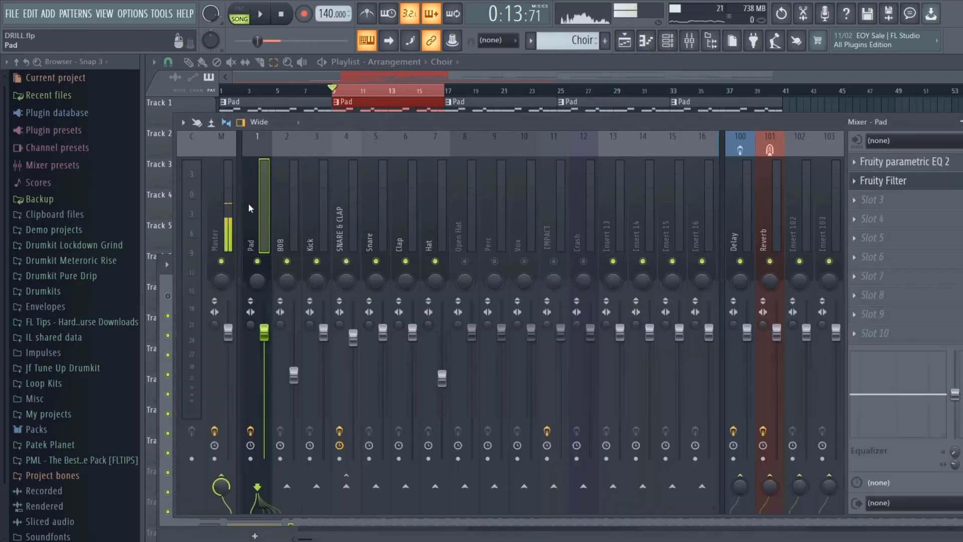
# Lower the Pad mixer track's volume slightly during playback and check the channel rack's instruments.
pyautogui.press('space')
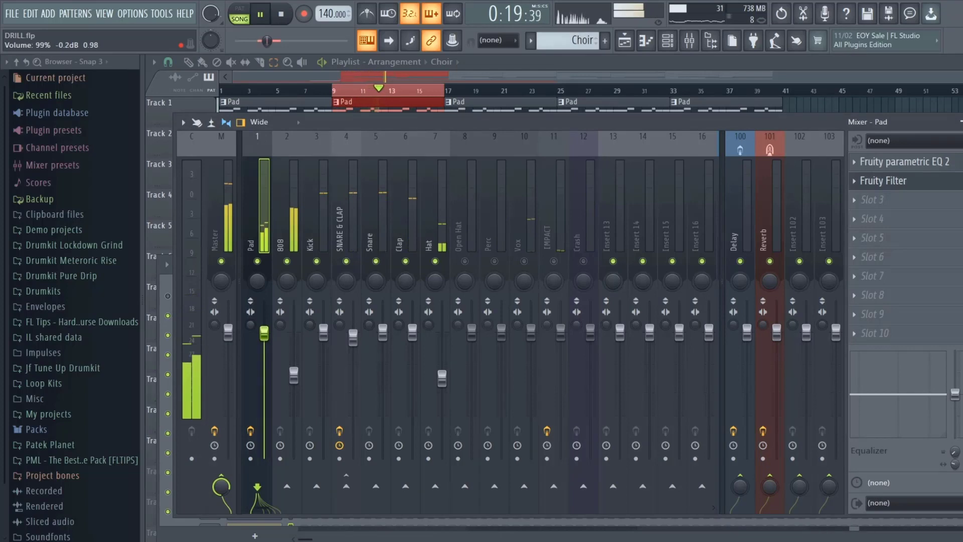
pyautogui.press('space')
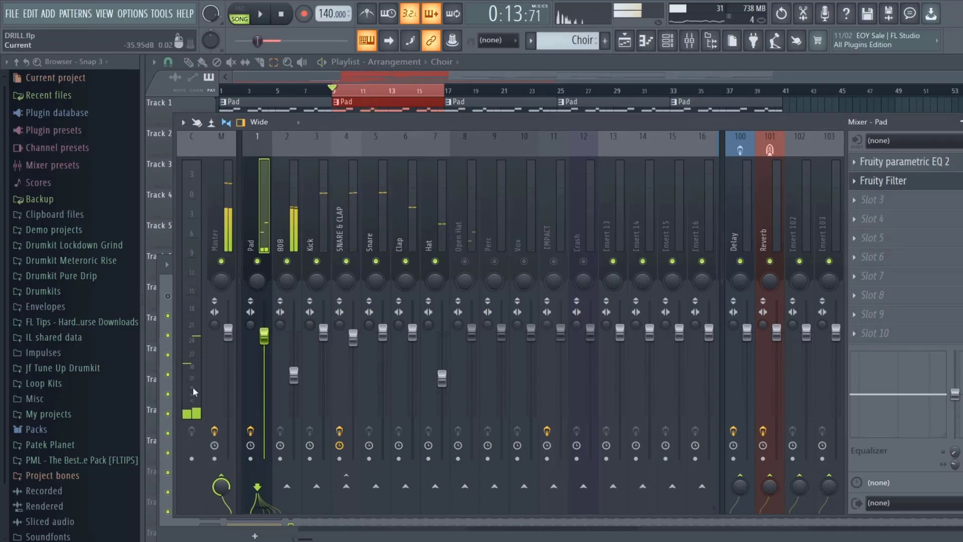
pyautogui.press('F6')
pyautogui.scroll(-3, 238, 414)
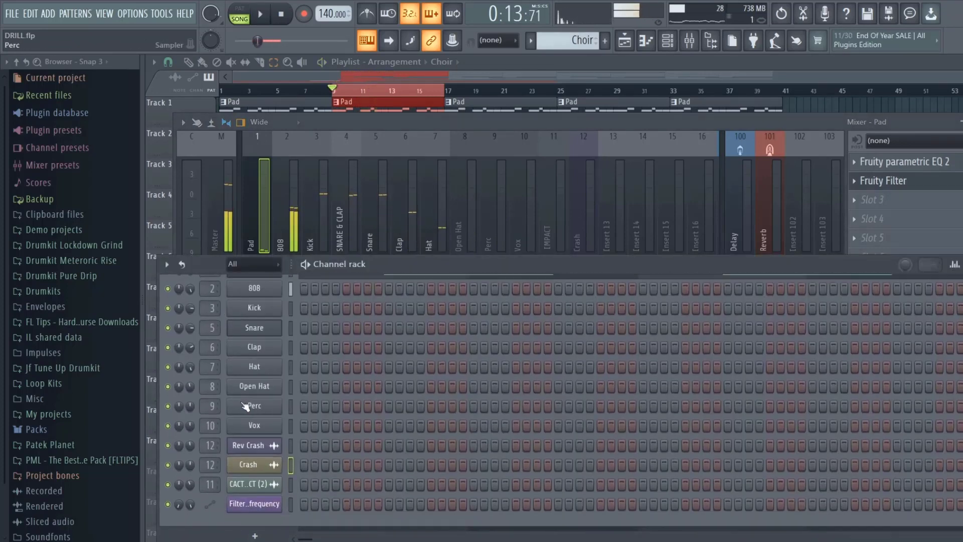
pyautogui.press('F6')
# Unmute the Open Hat and Perc mixer tracks and lower the Open Hat's volume slightly during playback.
pyautogui.press('space')
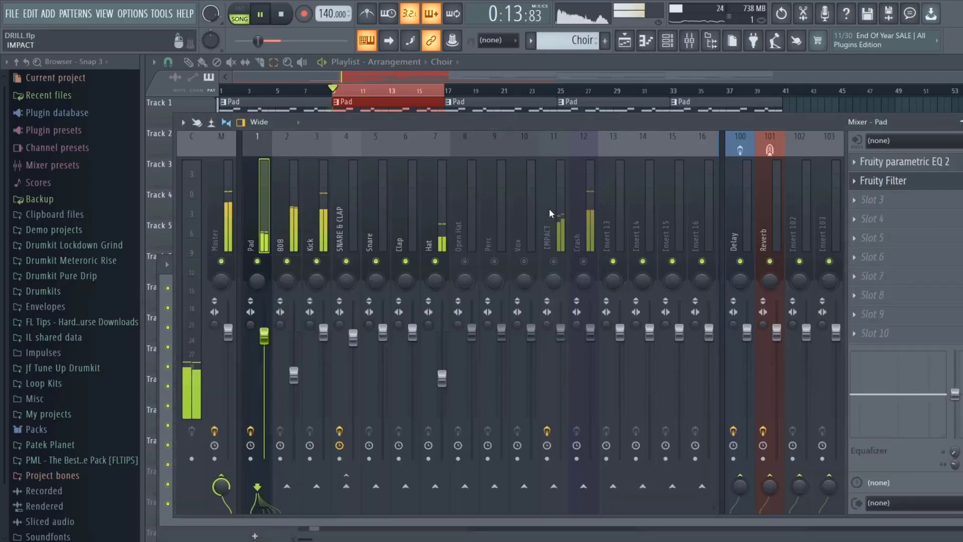
pyautogui.click(494, 261)
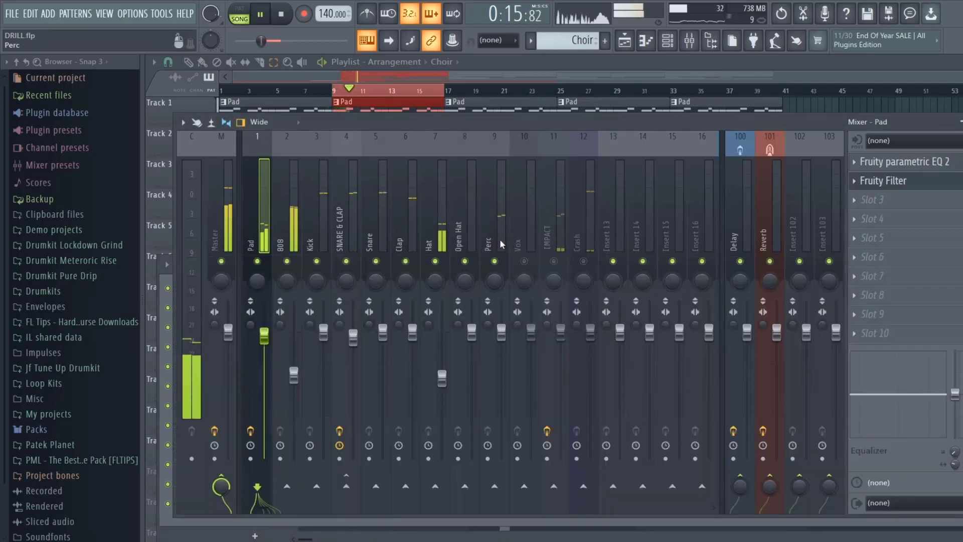
pyautogui.click(501, 244)
pyautogui.click(467, 226)
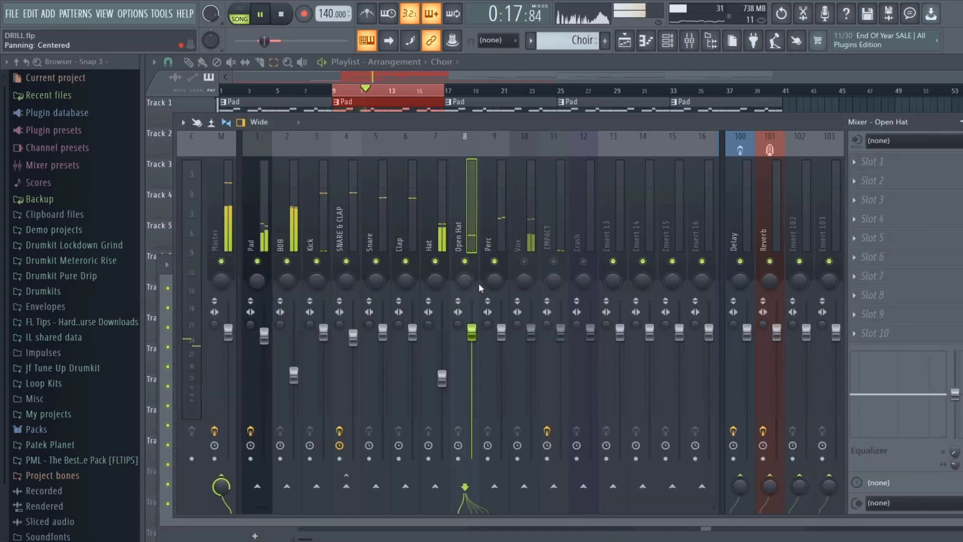
pyautogui.press('space')
pyautogui.click(667, 41)
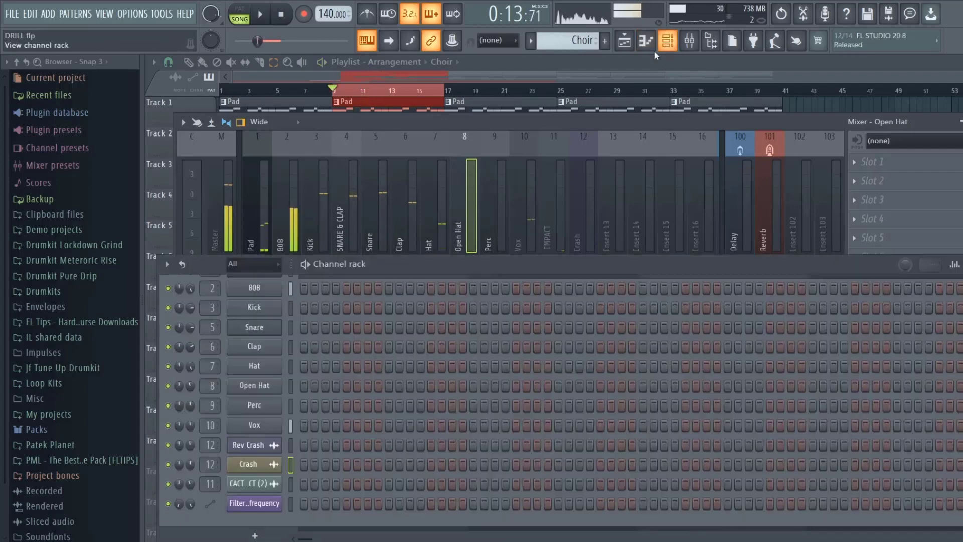
pyautogui.press('space')
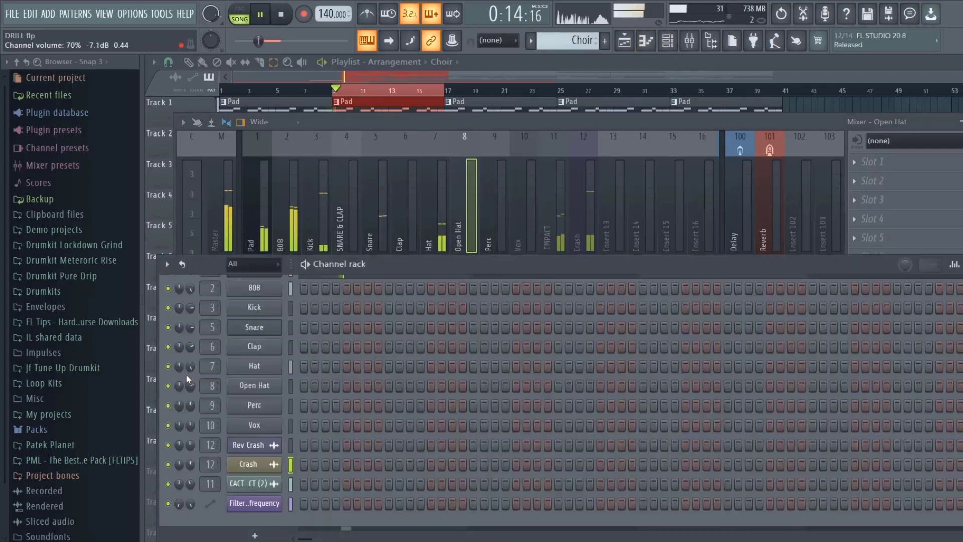
pyautogui.click(552, 121)
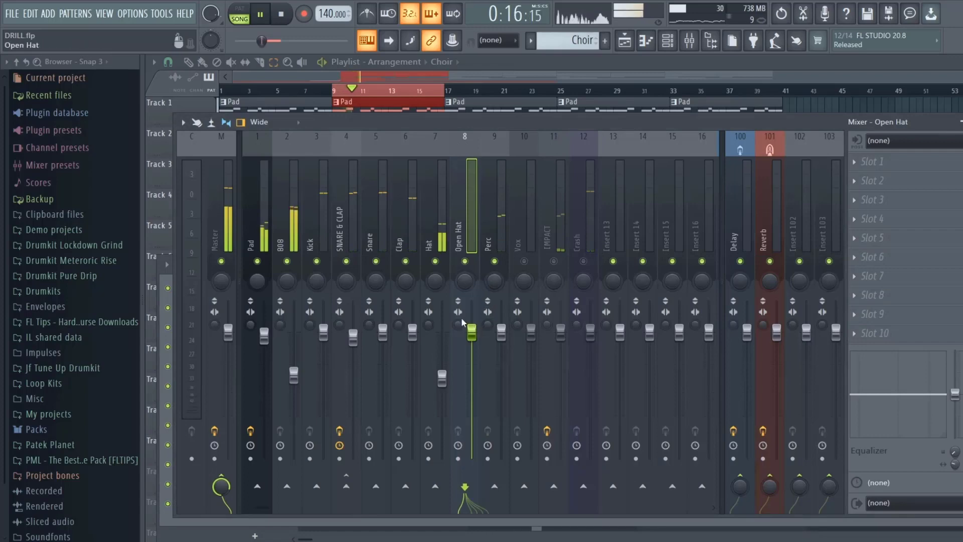
pyautogui.moveTo(471, 333); pyautogui.dragTo(477, 345)
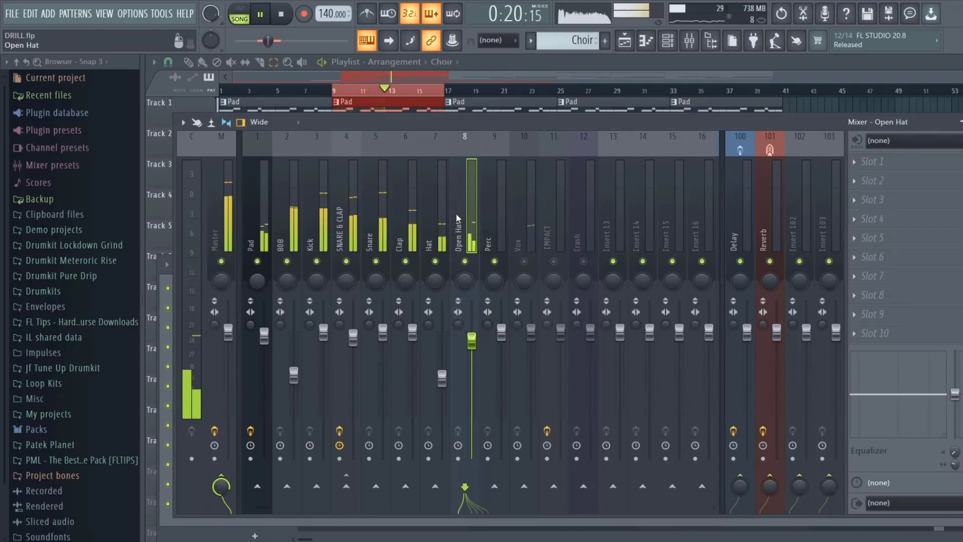
# Unmute the Vox, IMPACT and Crash mixer tracks while the loop plays.
pyautogui.click(487, 242)
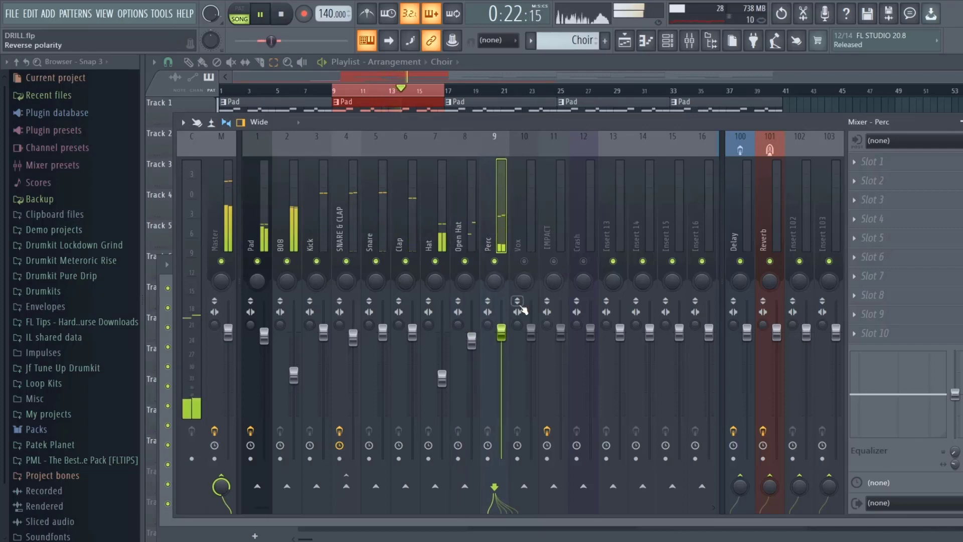
pyautogui.click(523, 261)
pyautogui.click(553, 261)
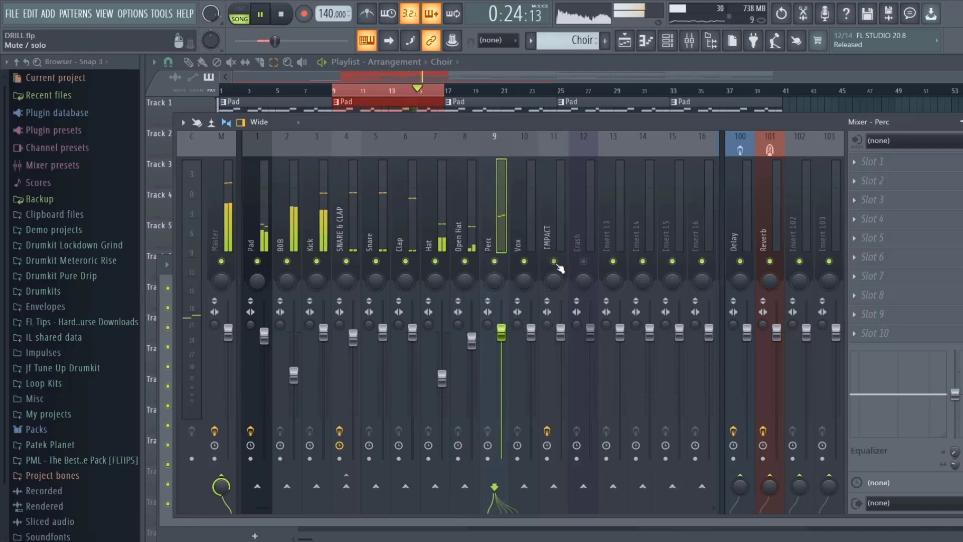
pyautogui.click(557, 281)
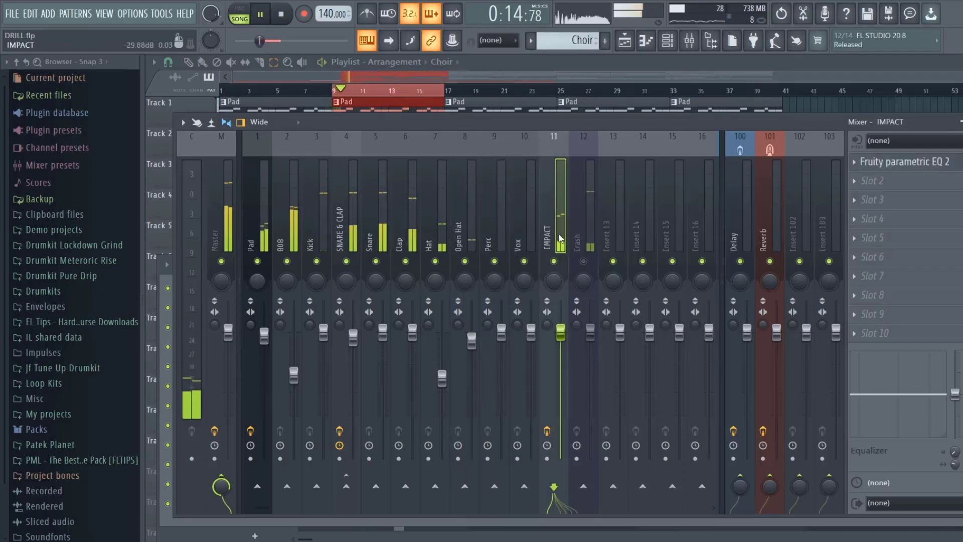
pyautogui.click(583, 262)
# Lower the Crash track's volume well below the other tracks, replaying the loop to judge the full balance.
pyautogui.press('space')
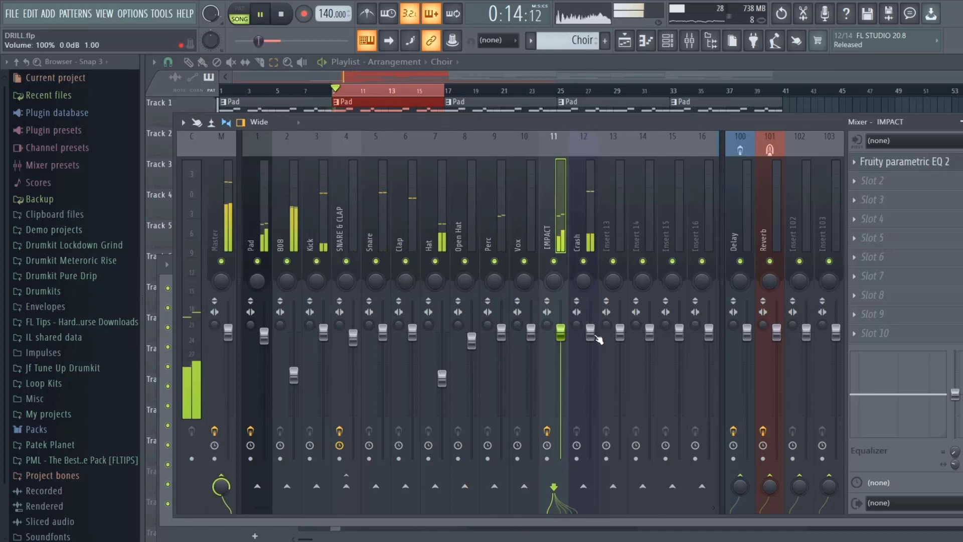
pyautogui.moveTo(593, 333); pyautogui.dragTo(590, 366)
pyautogui.press('space')
pyautogui.press('space')
pyautogui.press('space')
pyautogui.press('space')
pyautogui.press('space')
pyautogui.press('space')
pyautogui.press('space')
pyautogui.press('space')
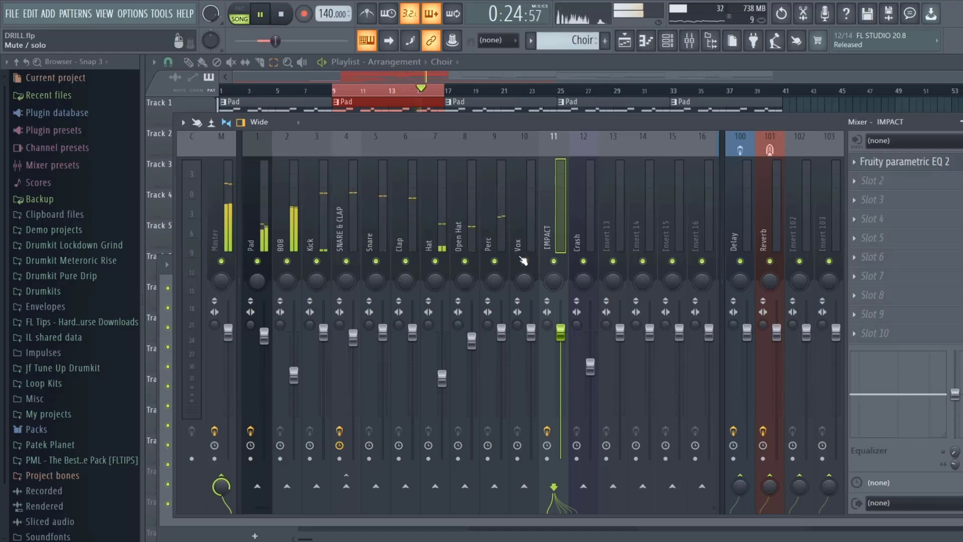
pyautogui.press('space')
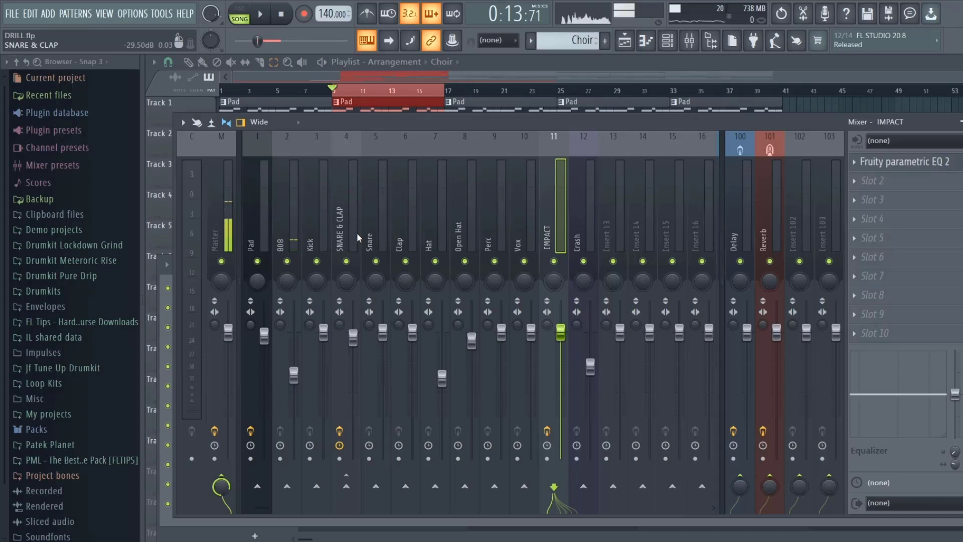
# Mute the other instrument tracks so only the 808 is heard, and play the loop.
pyautogui.moveTo(257, 260); pyautogui.dragTo(586, 262)
pyautogui.press('space')
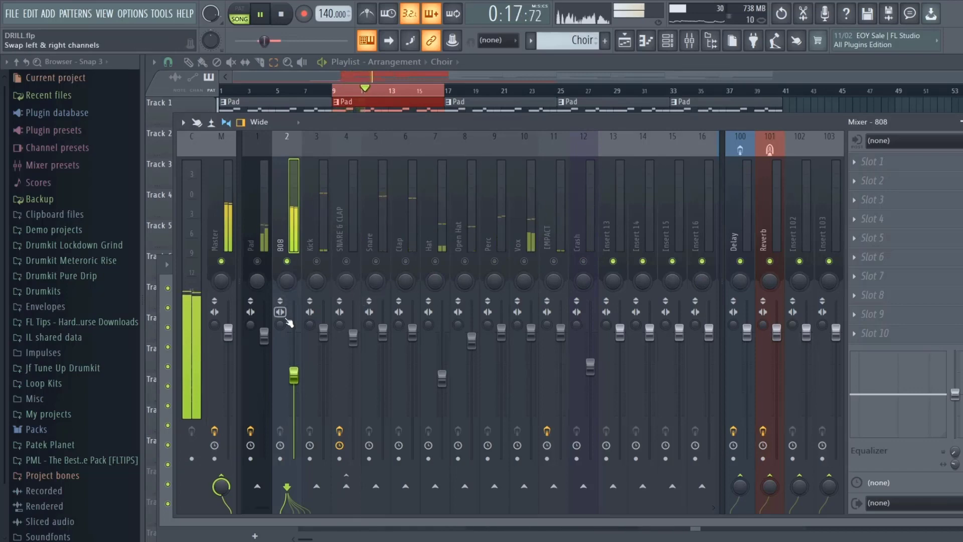
pyautogui.press('space')
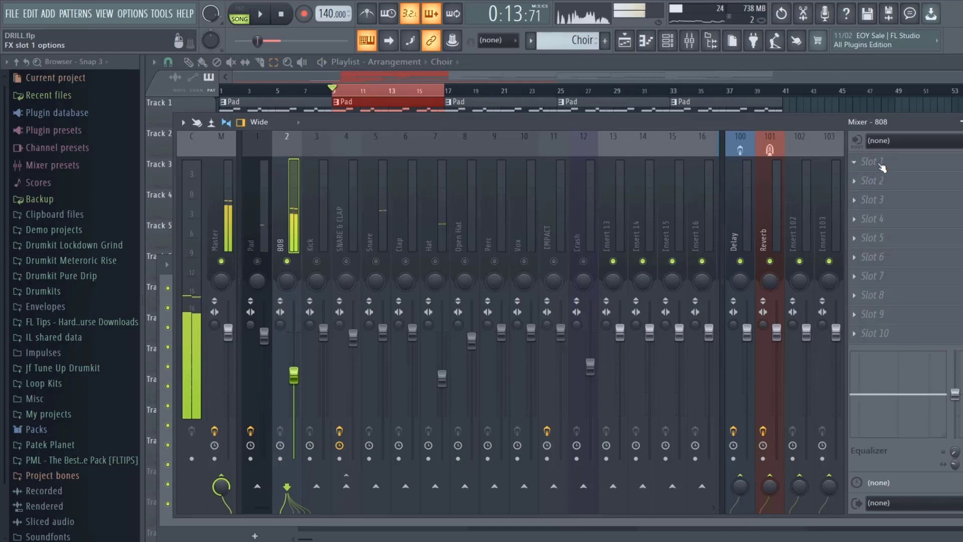
# Load Ozone 8 Imager in the 808 track's first effect slot and examine its stereo image during playback.
pyautogui.click(885, 171)
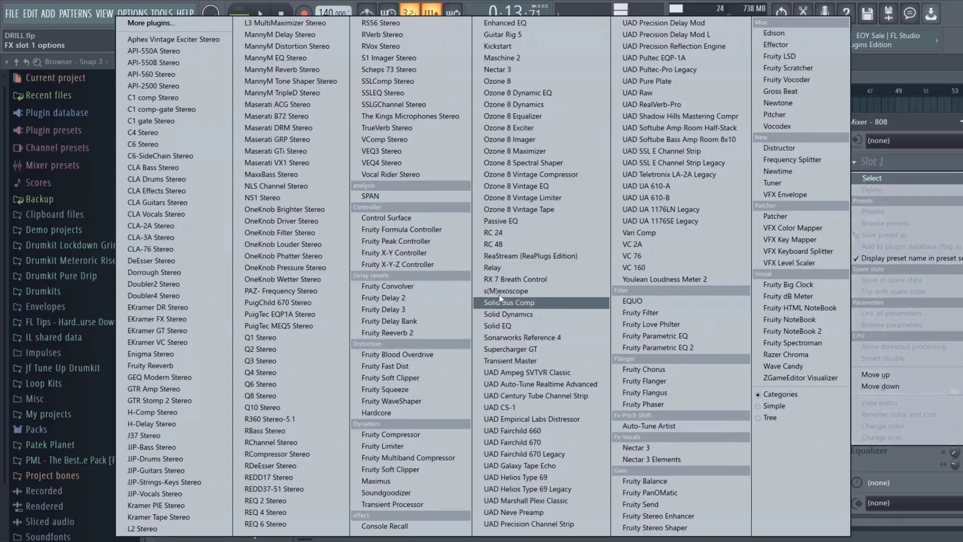
pyautogui.click(529, 139)
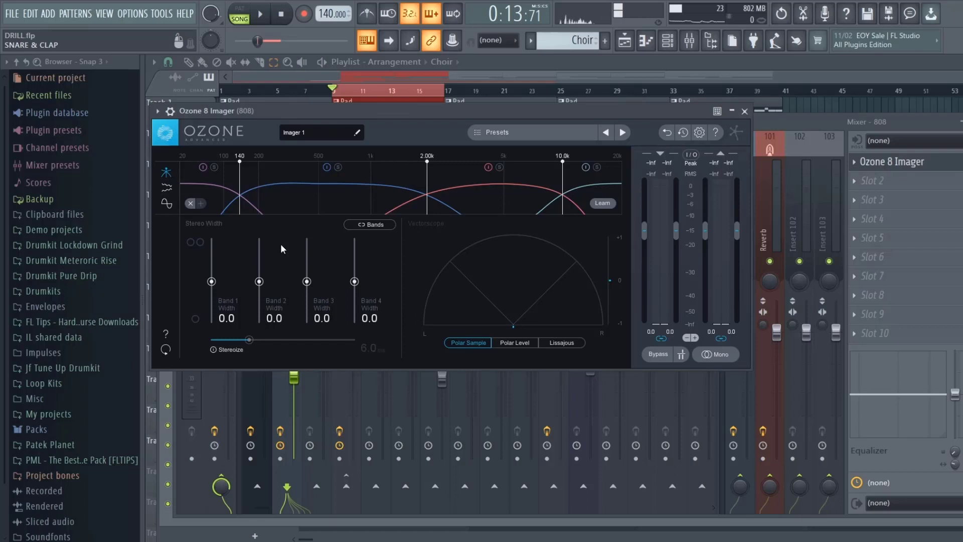
pyautogui.click(256, 25)
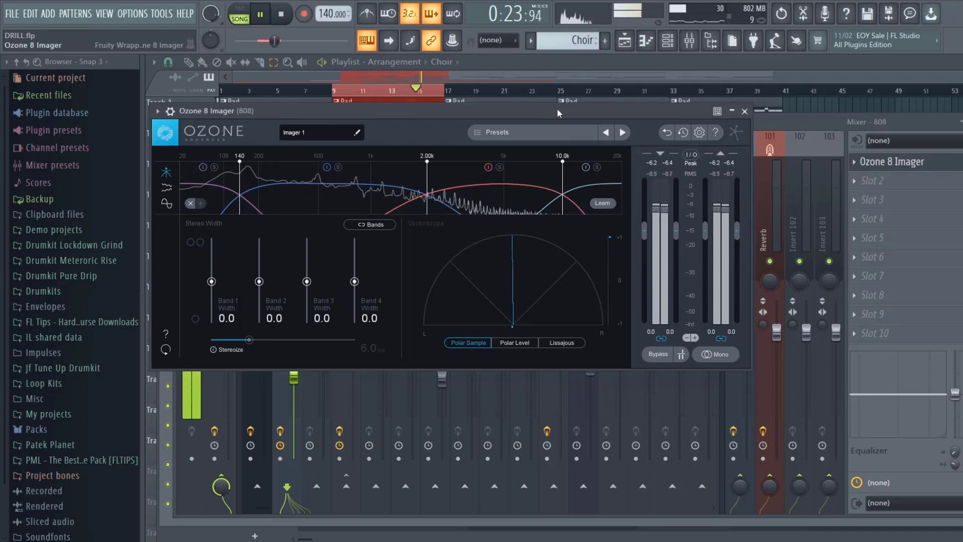
pyautogui.moveTo(556, 111); pyautogui.dragTo(717, 240)
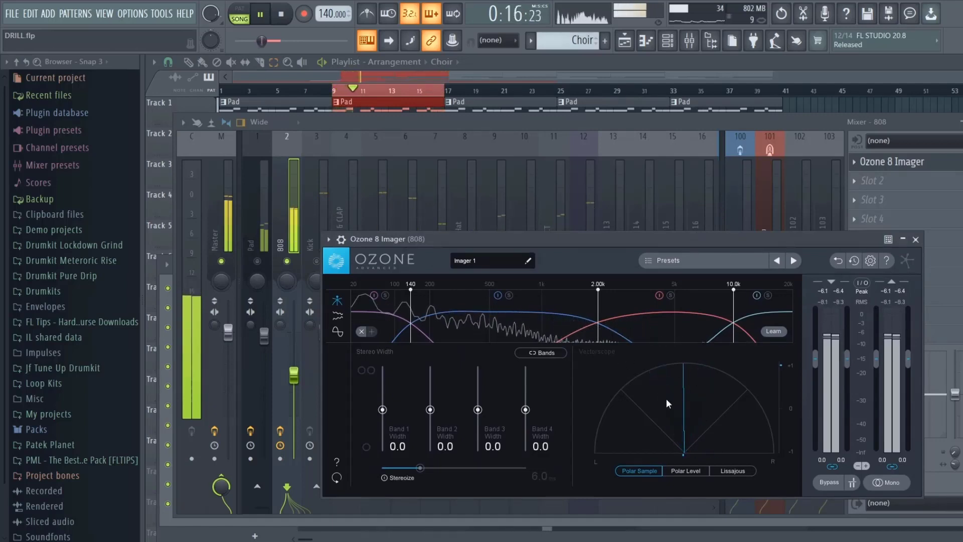
pyautogui.press('space')
pyautogui.moveTo(711, 238); pyautogui.dragTo(606, 135)
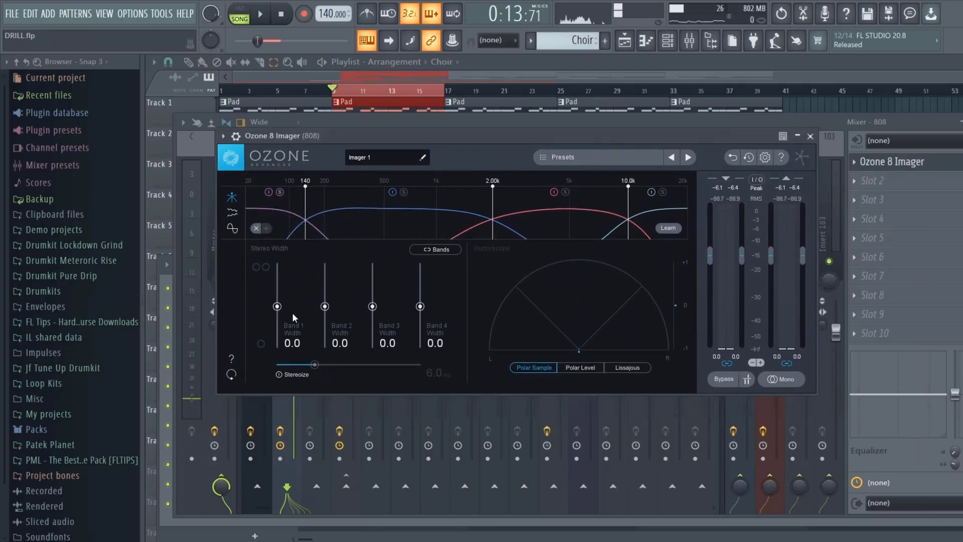
# Narrow the 808's low end in Ozone 8 Imager by setting Band 1 width to -100 and reducing Band 2 width.
pyautogui.press('space')
pyautogui.moveTo(276, 306); pyautogui.dragTo(282, 466)
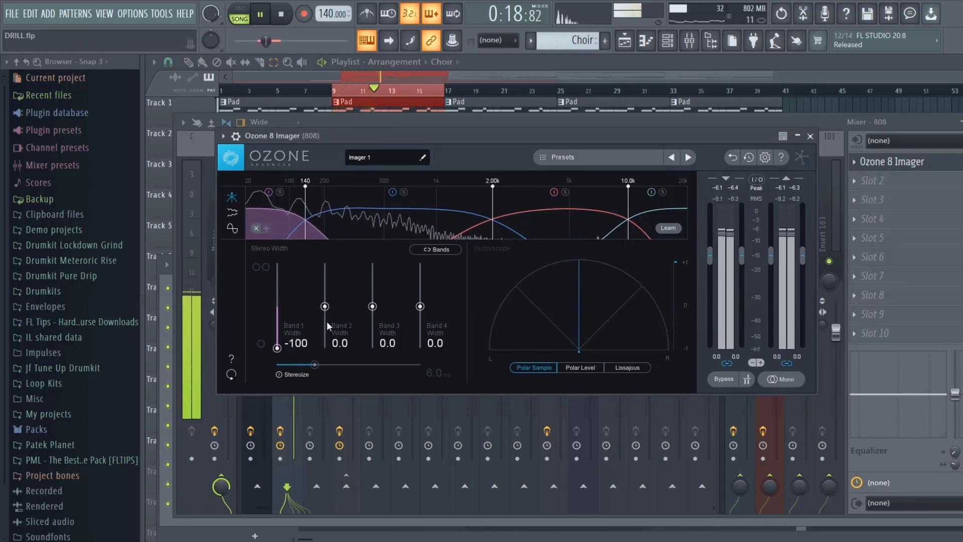
pyautogui.moveTo(324, 306); pyautogui.dragTo(330, 397)
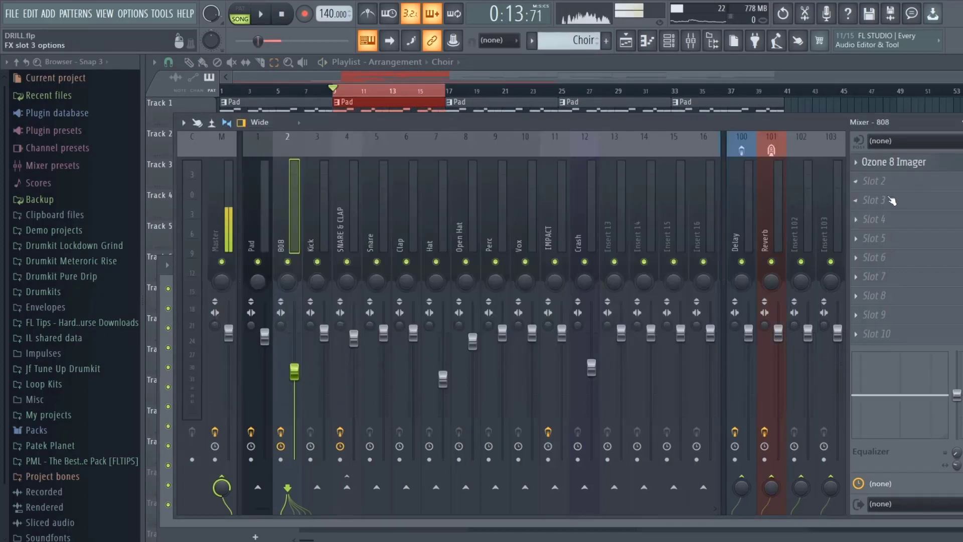
# Load Fruity Parametric EQ 2 in the 808 track's second effect slot.
pyautogui.click(873, 180)
pyautogui.moveTo(873, 197)
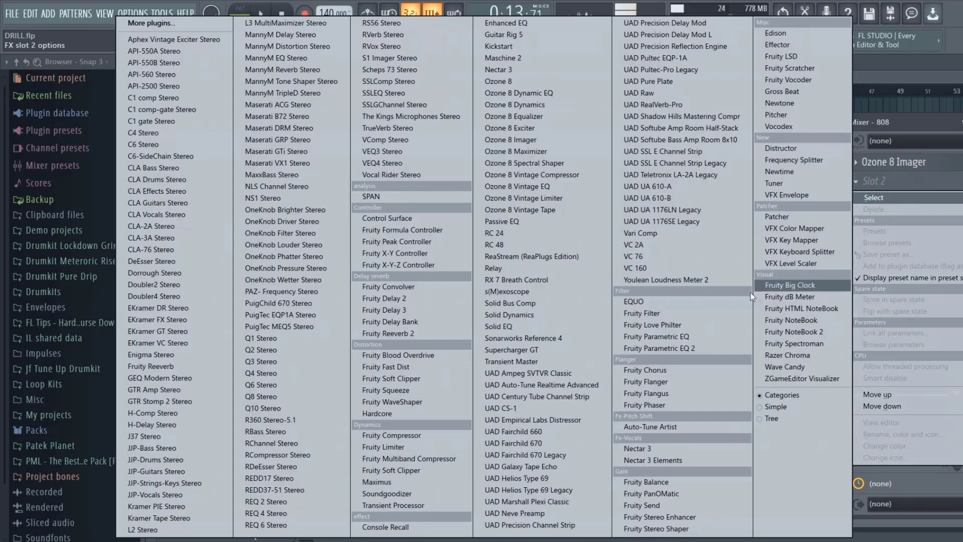
pyautogui.click(706, 347)
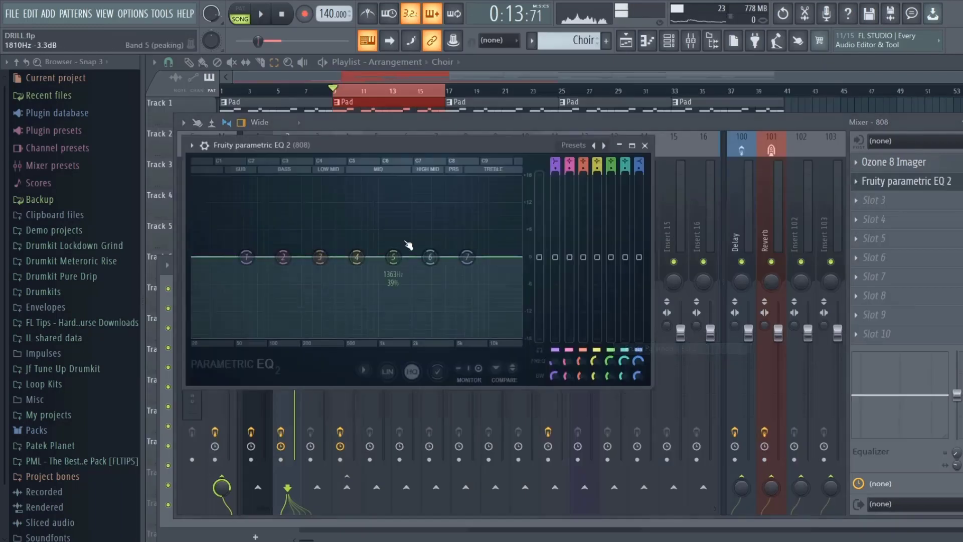
# Make Band 1 of the 808's EQ a high pass with a steeper slope and set its cutoff to 30 Hz.
pyautogui.scroll(4, 556, 166)
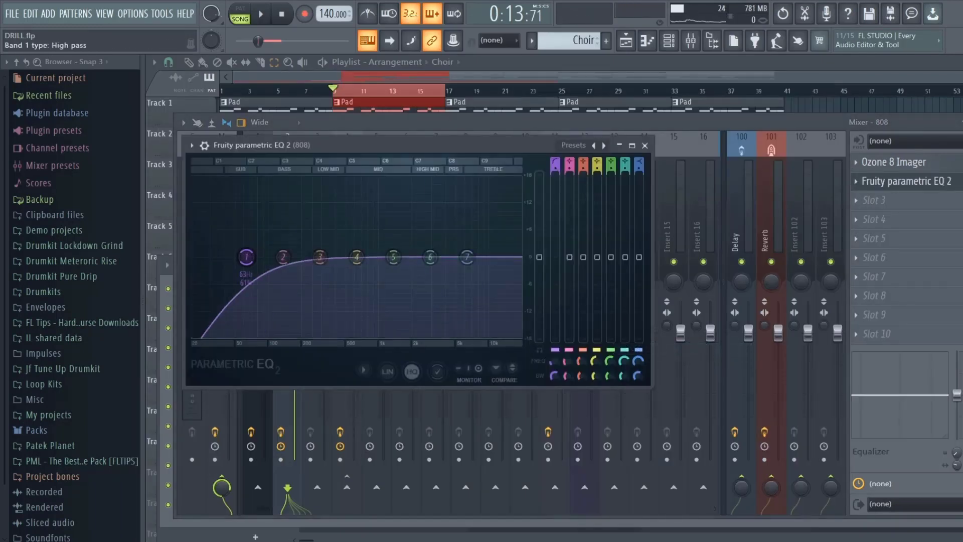
pyautogui.scroll(-3, 553, 375)
pyautogui.press('space')
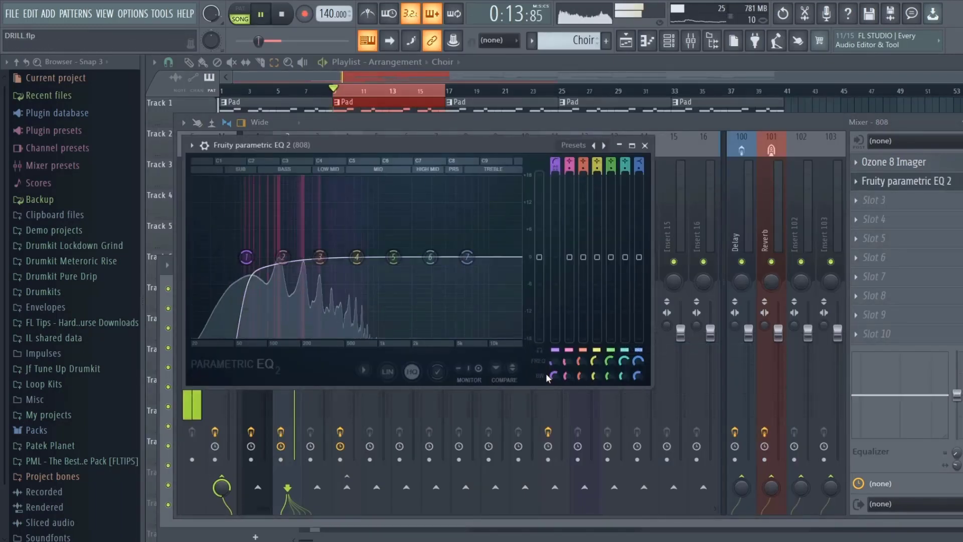
pyautogui.scroll(-5, 553, 361)
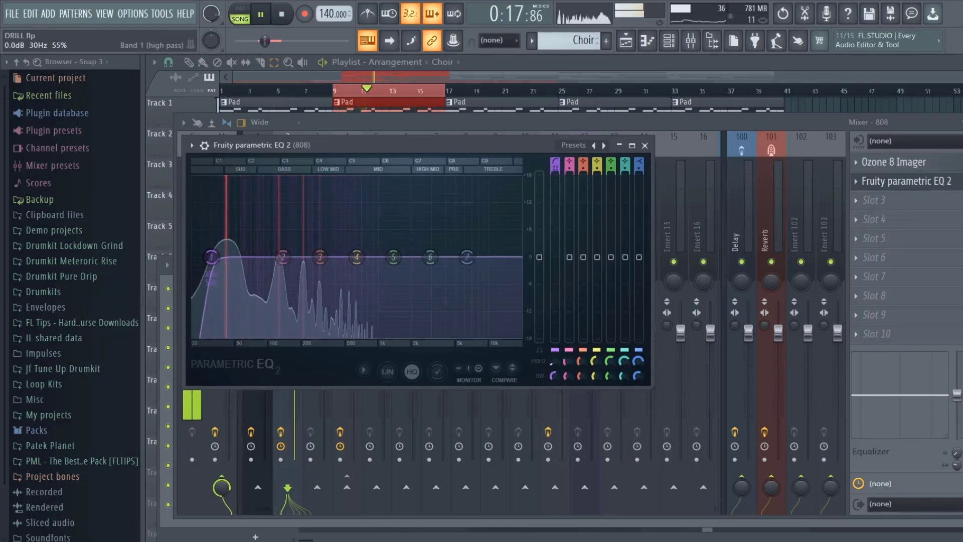
# Make Band 7 of the 808's EQ a low pass at about 7.3 kHz and play the full mix to check it.
pyautogui.scroll(-3, 551, 362)
pyautogui.press('space')
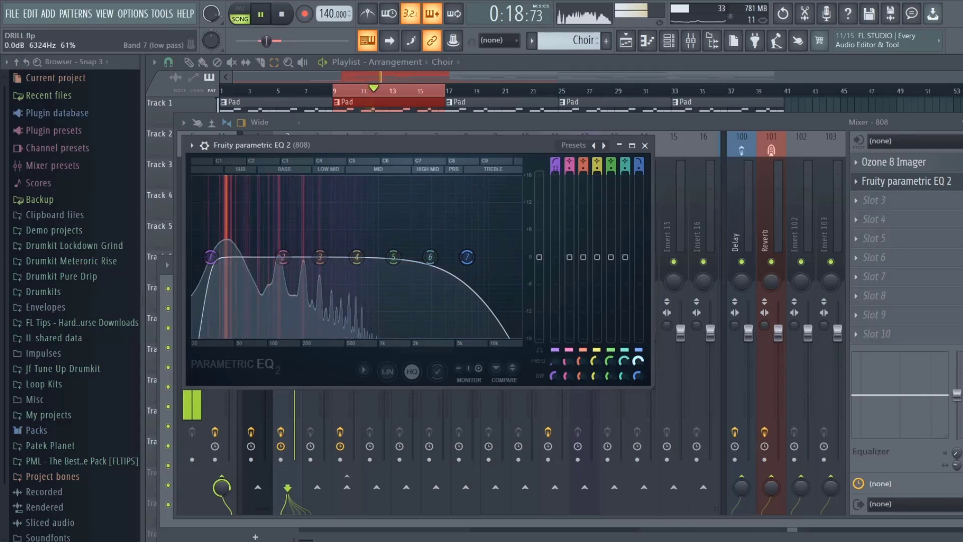
pyautogui.moveTo(467, 256); pyautogui.dragTo(491, 256)
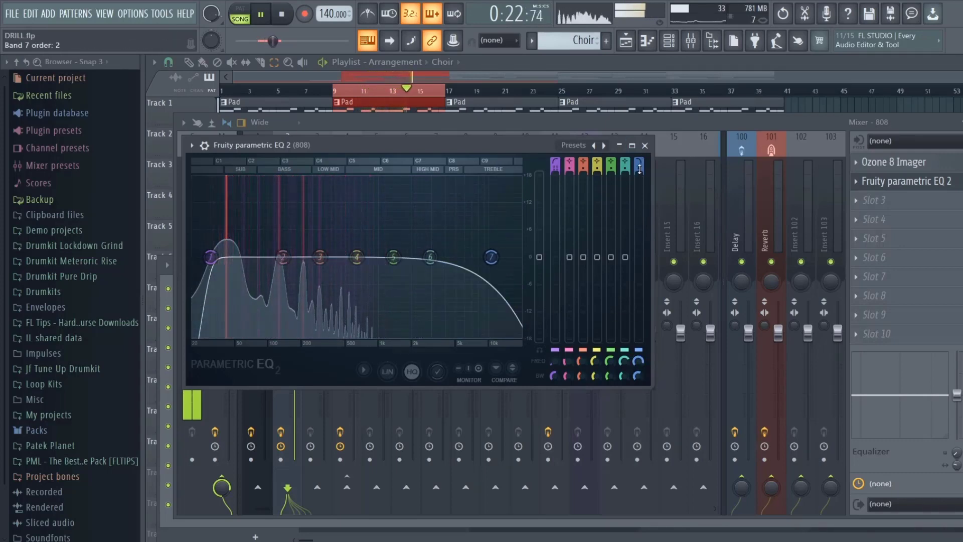
pyautogui.moveTo(491, 256)
pyautogui.mouseDown()
pyautogui.moveTo(482, 257)
pyautogui.moveTo(502, 257)
pyautogui.moveTo(408, 257)
pyautogui.moveTo(474, 257)
pyautogui.mouseUp()
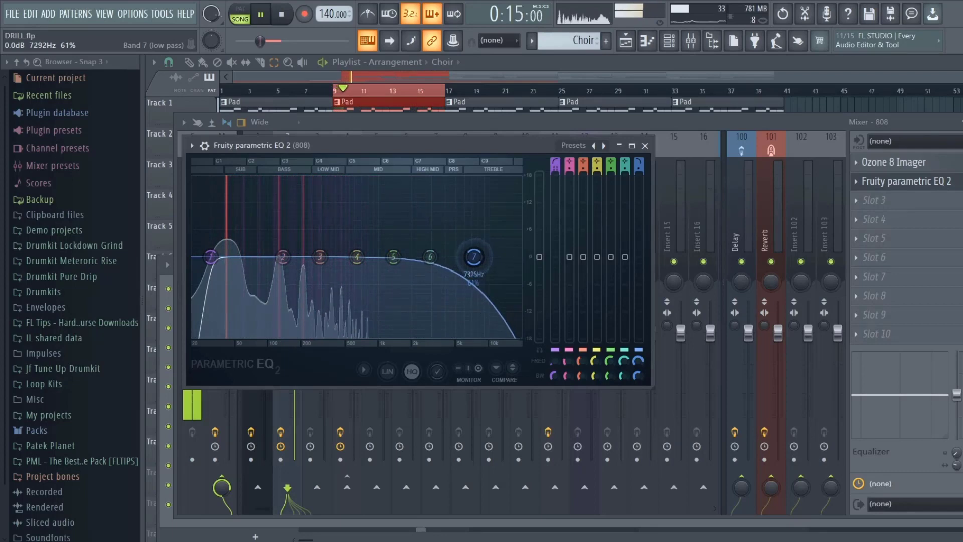
pyautogui.click(645, 146)
pyautogui.press('space')
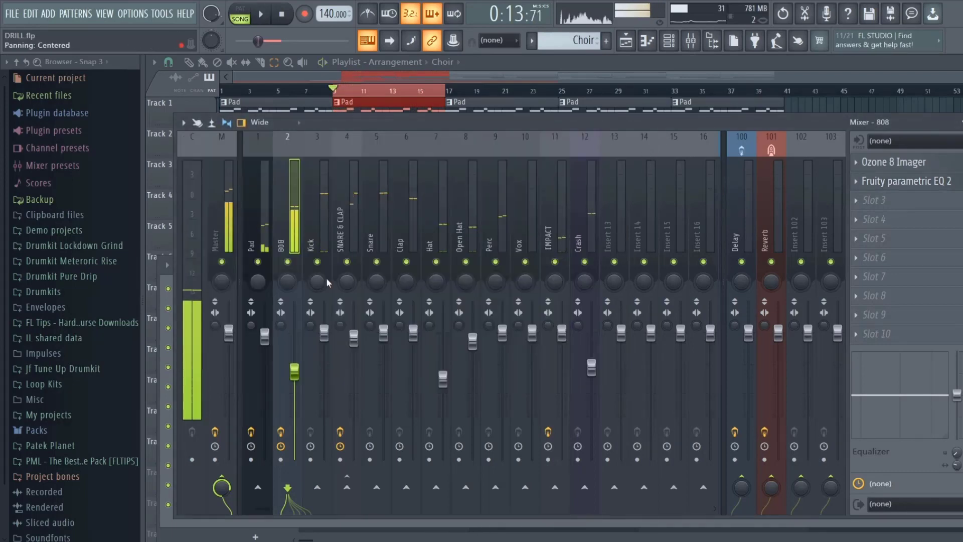
pyautogui.press('space')
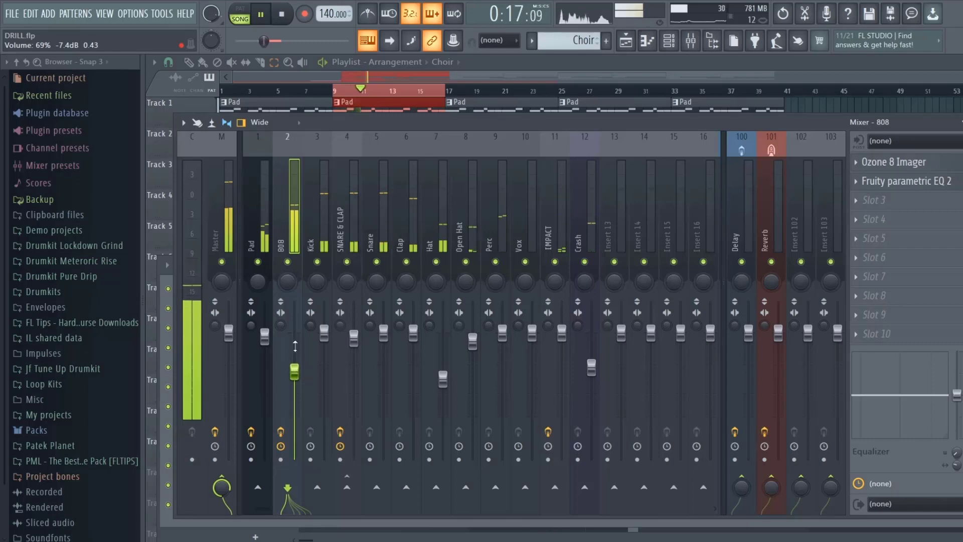
pyautogui.press('space')
# Load SPAN in the Master track's first effect slot and view the mix's spectrum during playback.
pyautogui.click(232, 218)
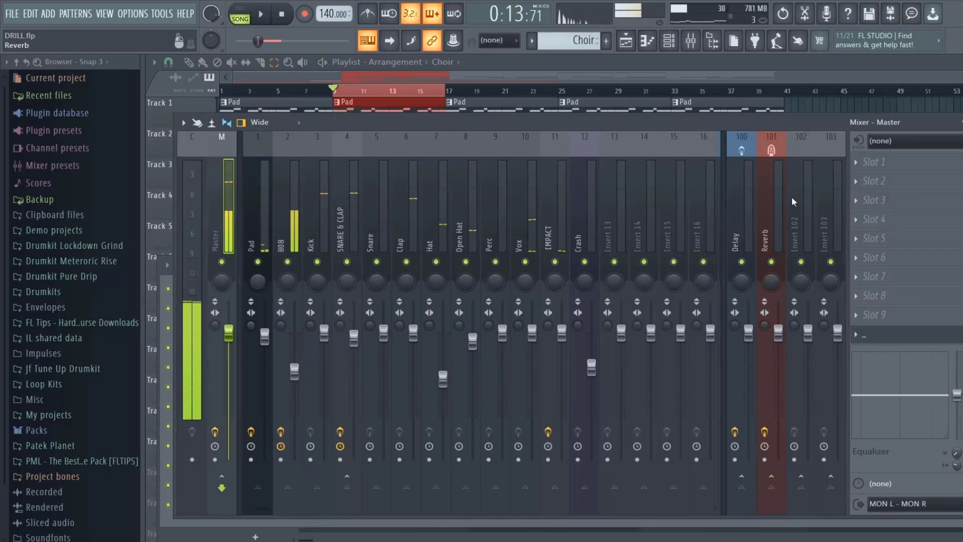
pyautogui.click(885, 166)
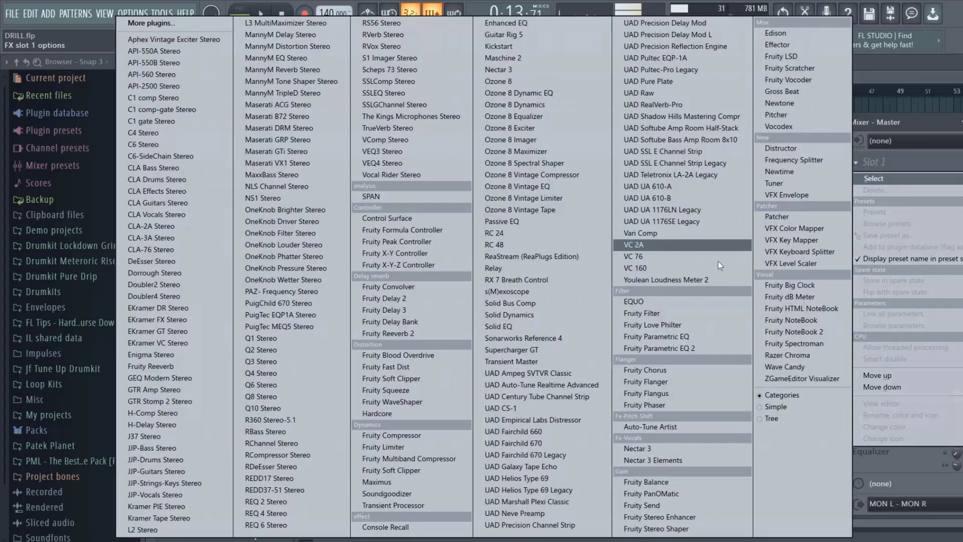
pyautogui.click(381, 198)
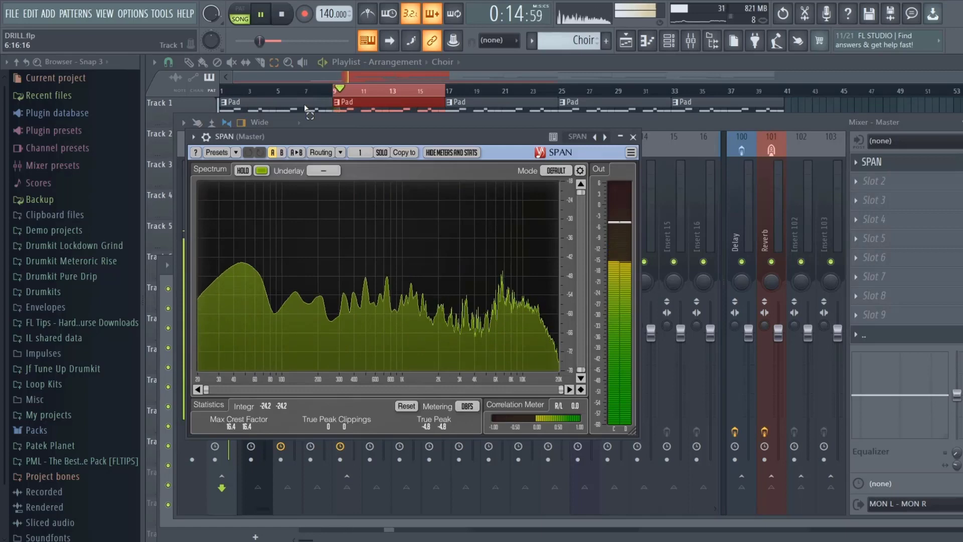
pyautogui.press('space')
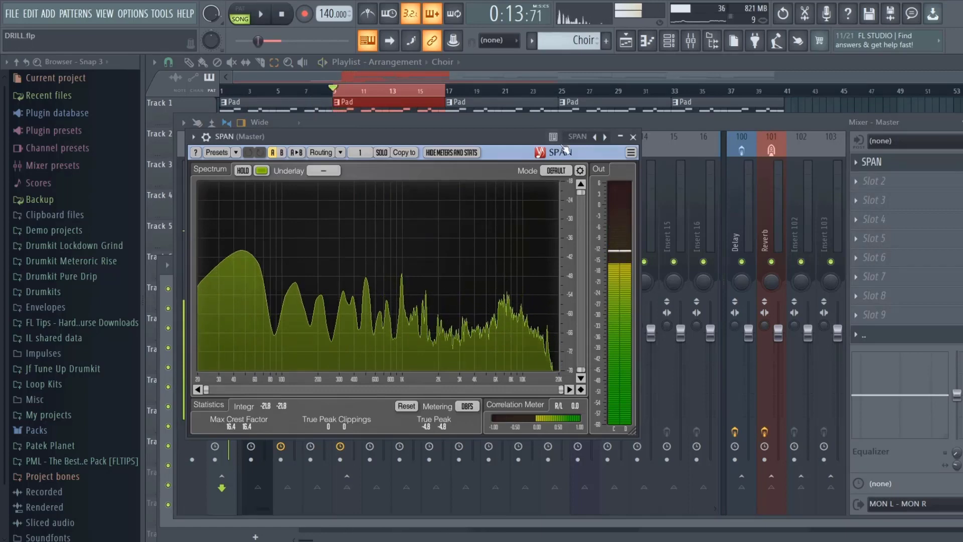
pyautogui.click(633, 137)
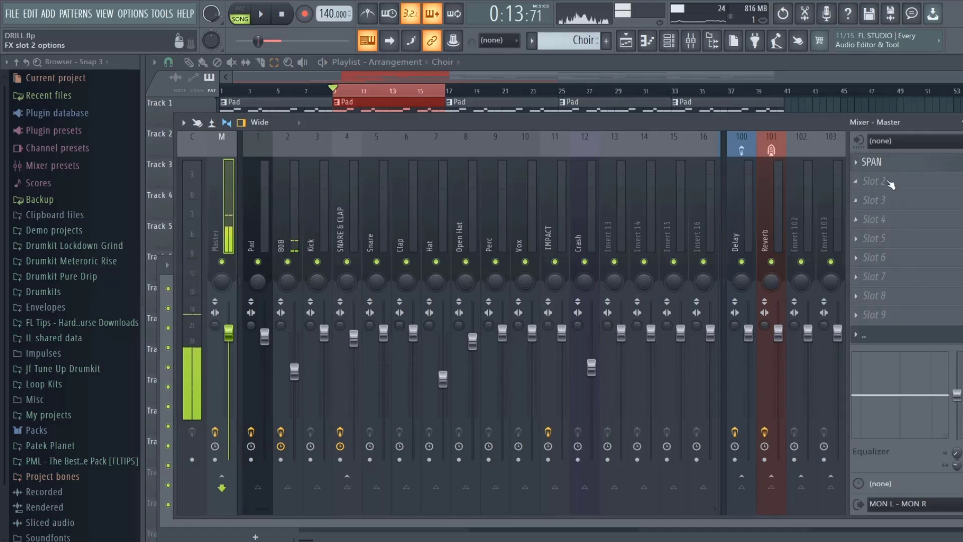
# Inspect the low-end peak in SPAN during playback and lower the 808's volume to -9.7 dB.
pyautogui.click(883, 163)
pyautogui.press('space')
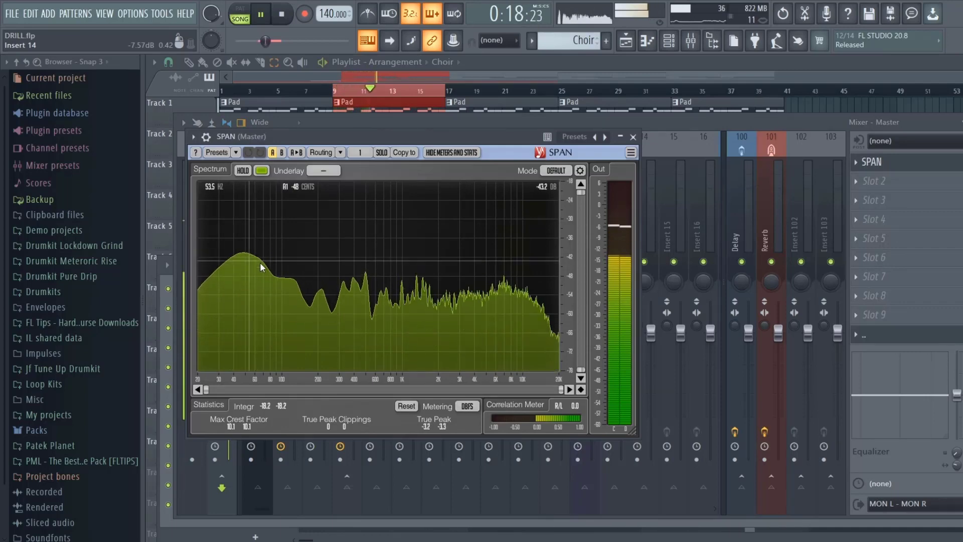
pyautogui.press('space')
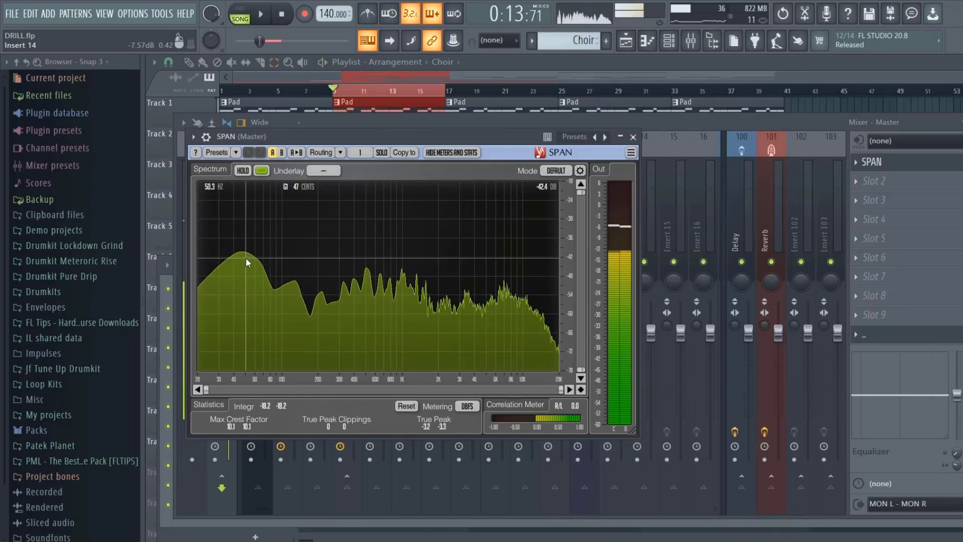
pyautogui.press('Escape')
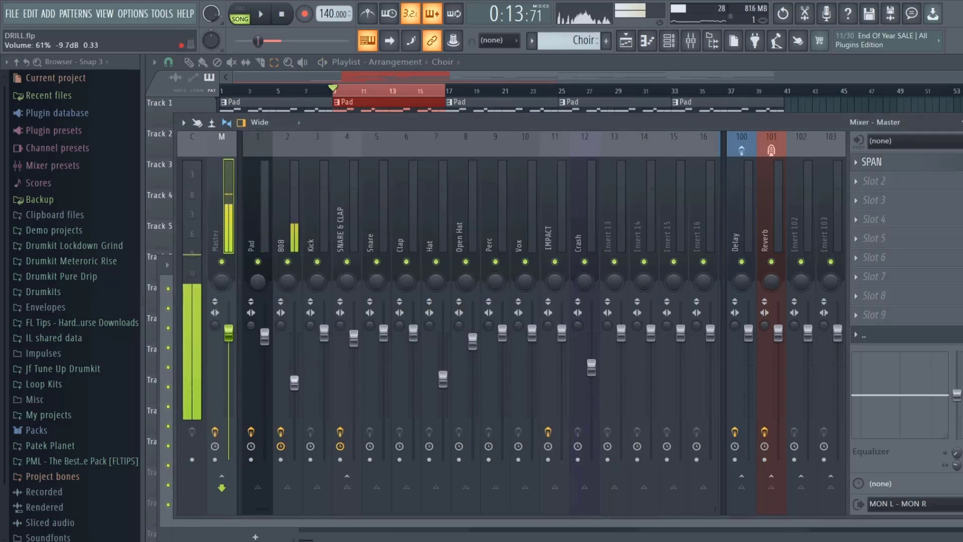
pyautogui.click(296, 214)
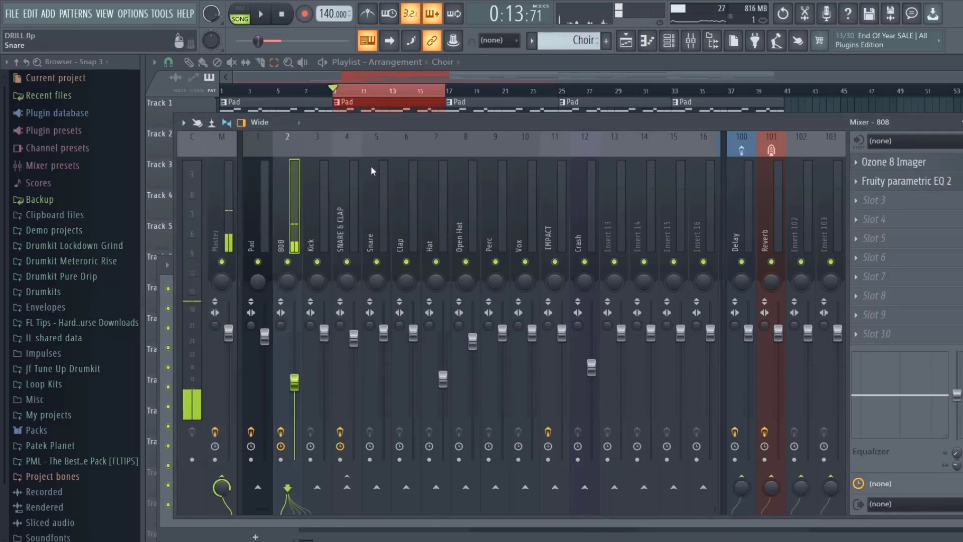
# Recheck the mix's spectrum in SPAN on the Master and compare the track levels during playback.
pyautogui.click(227, 210)
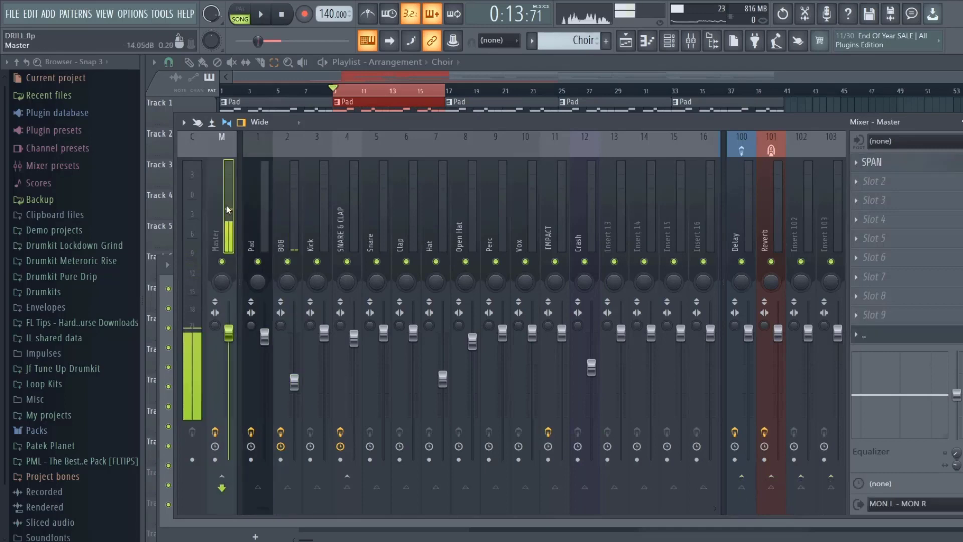
pyautogui.click(872, 162)
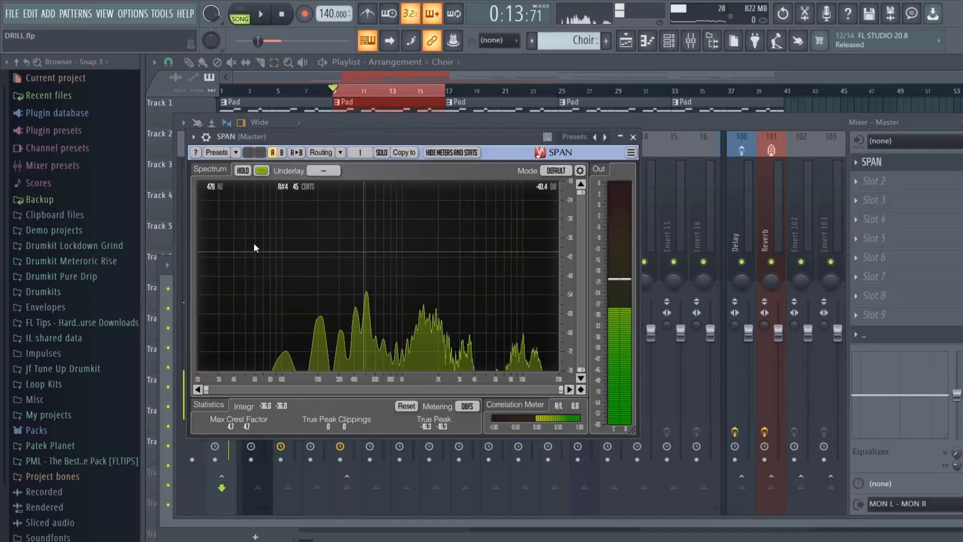
pyautogui.click(227, 193)
pyautogui.click(872, 161)
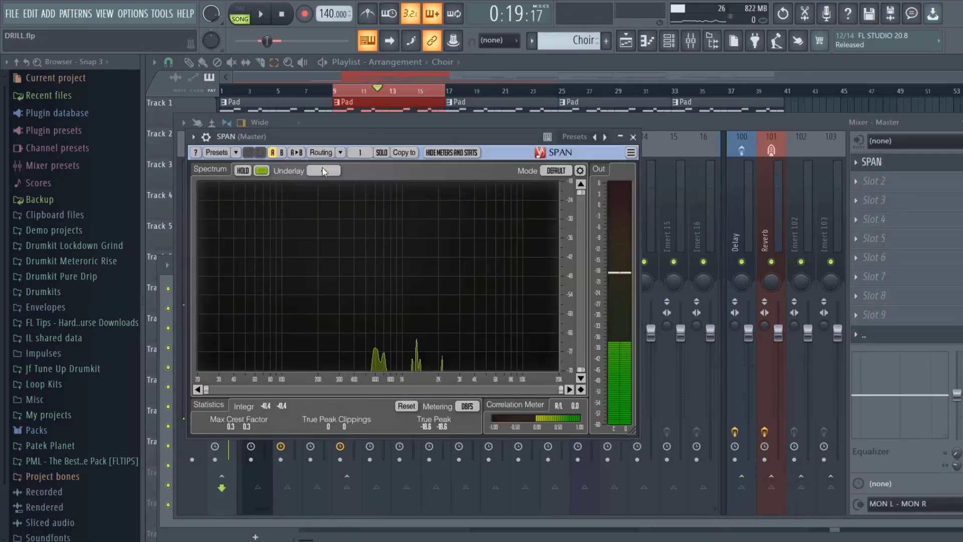
pyautogui.press('Escape')
pyautogui.press('space')
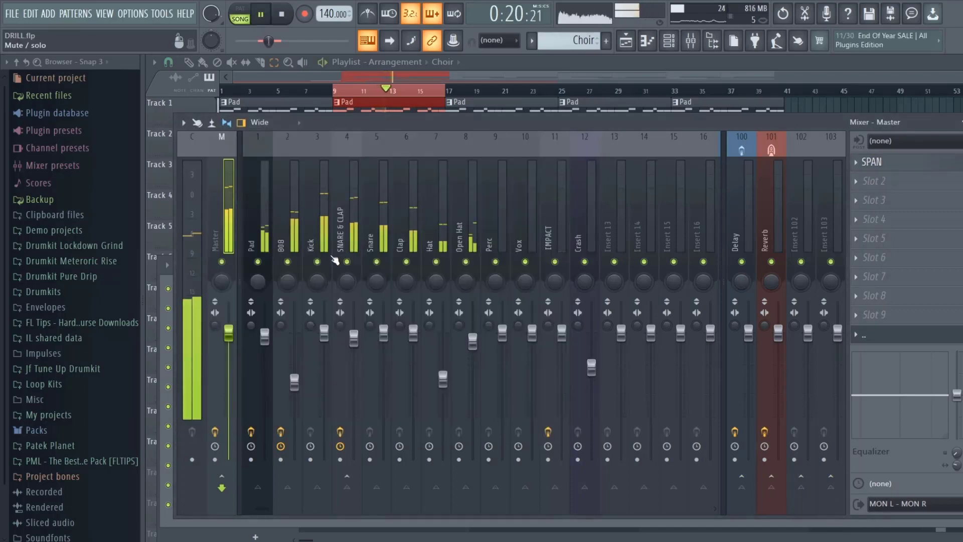
pyautogui.press('space')
# Examine the high-pass and low-pass bands of the Pad track's Fruity Parametric EQ 2 and listen to the loop.
pyautogui.click(270, 238)
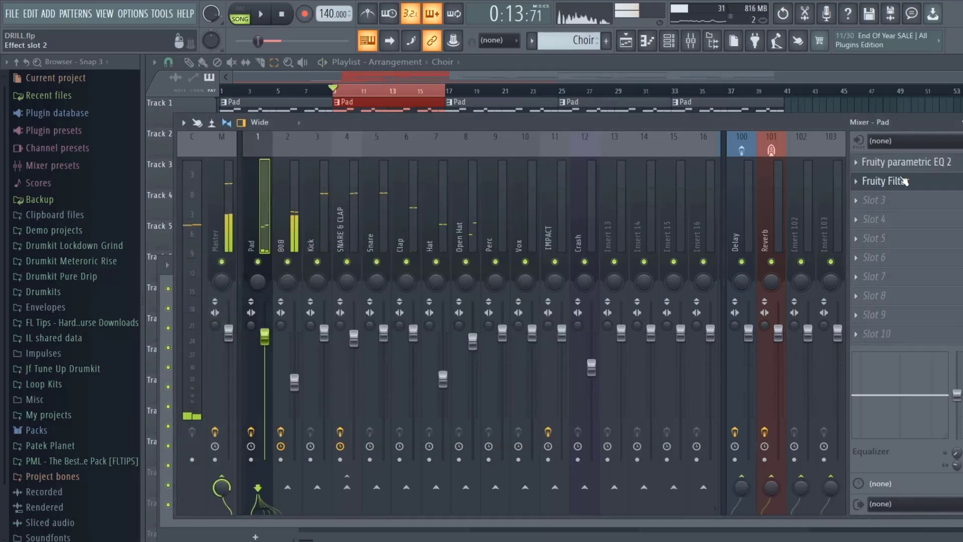
pyautogui.click(897, 163)
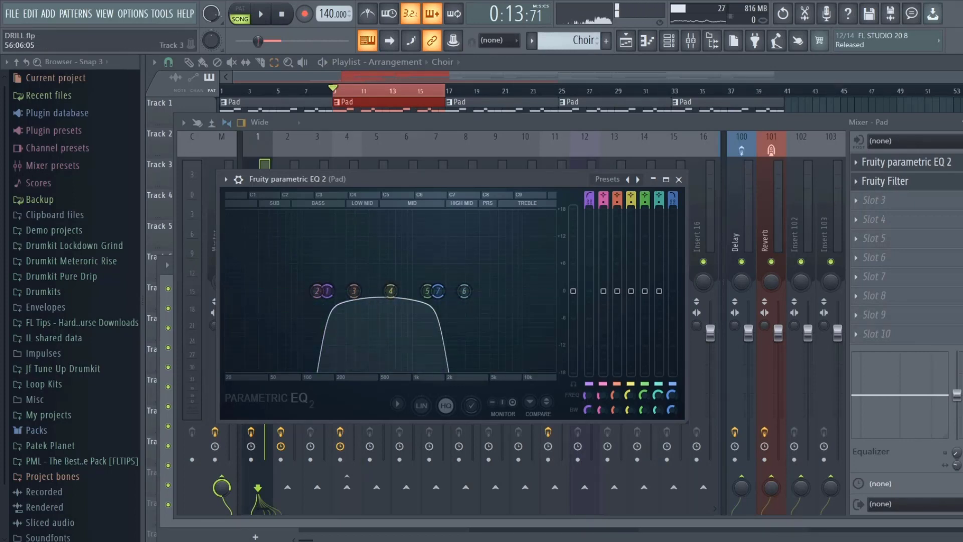
pyautogui.press('Escape')
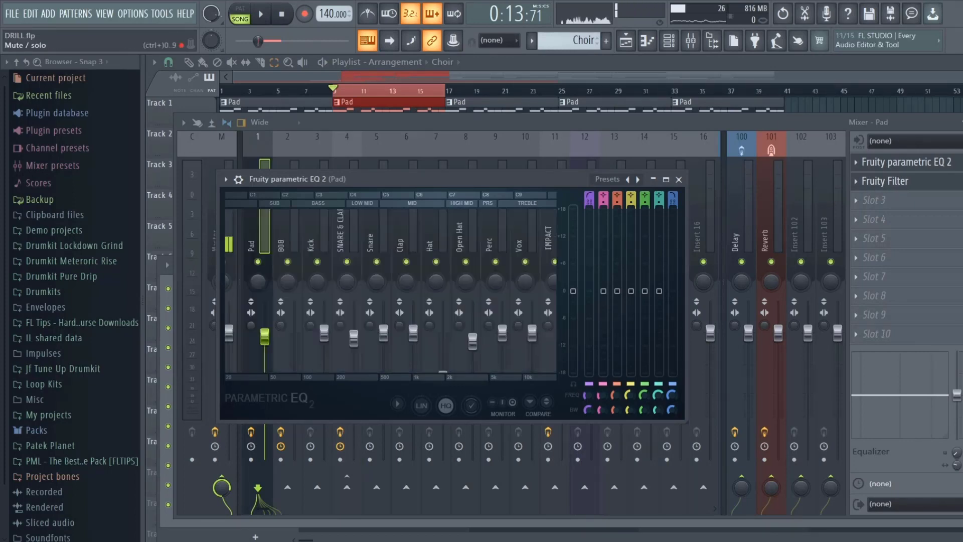
pyautogui.press('space')
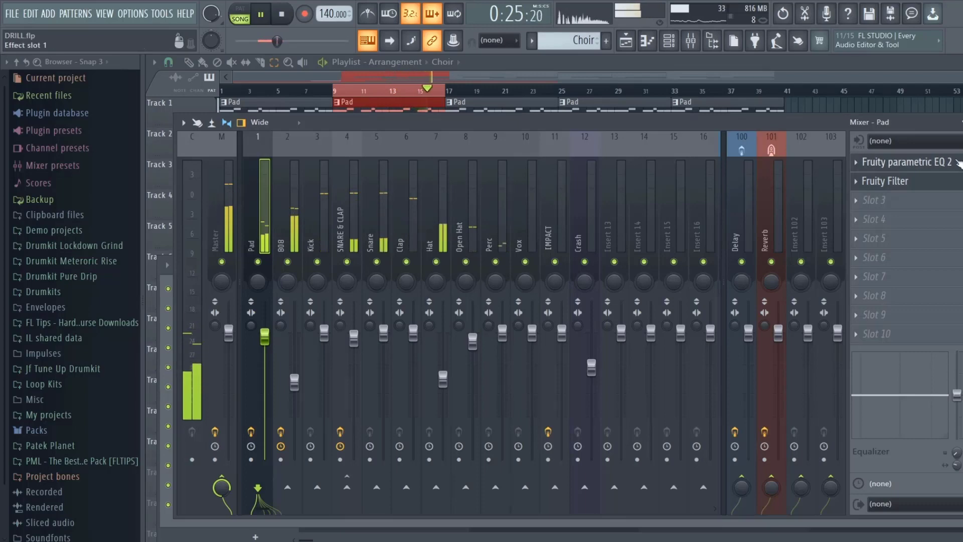
pyautogui.press('space')
pyautogui.click(898, 162)
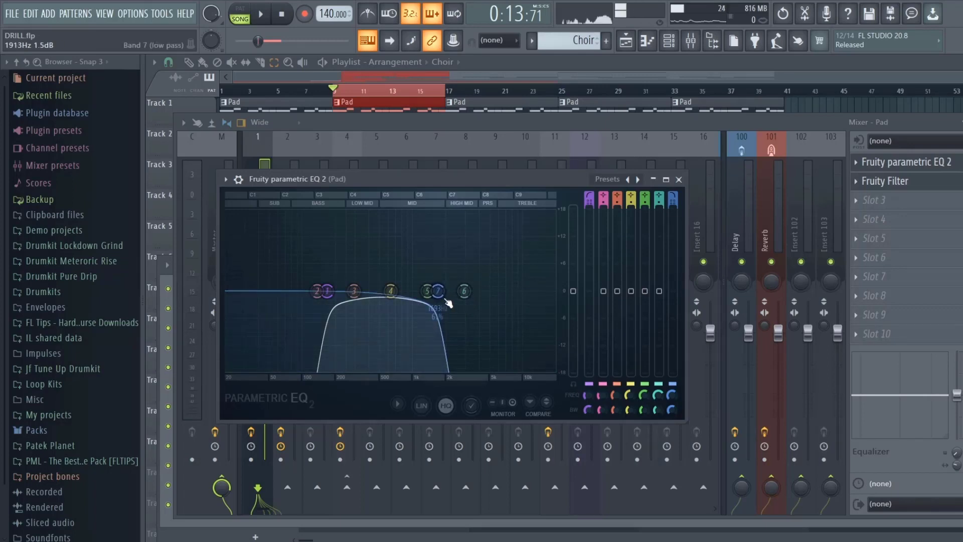
pyautogui.click(679, 179)
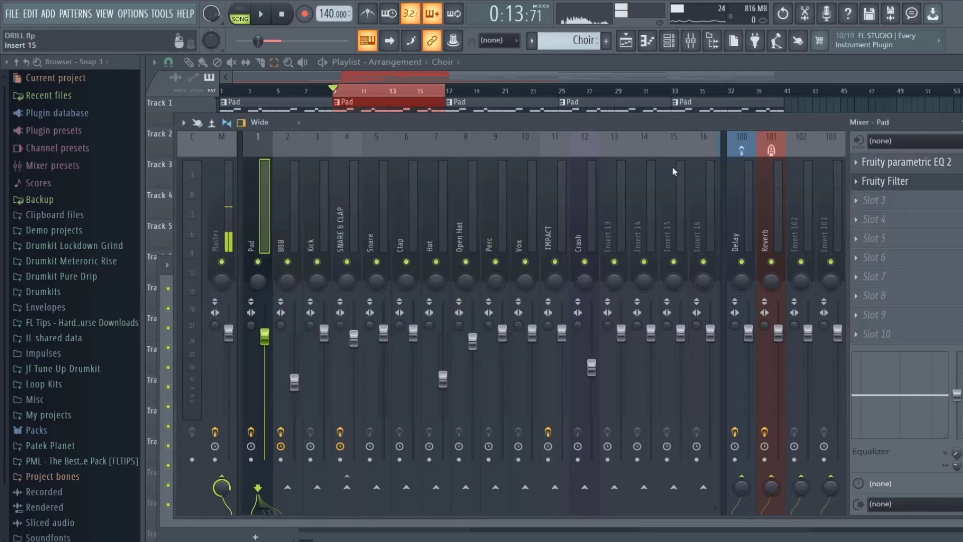
# Play the loop and examine the Fruity Filter settings on the Pad track.
pyautogui.press('space')
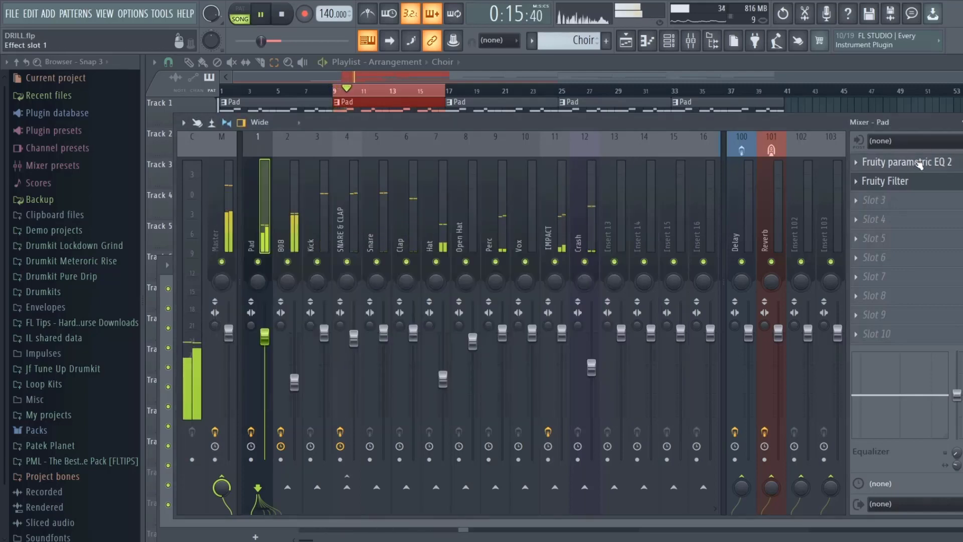
pyautogui.press('space')
pyautogui.click(904, 182)
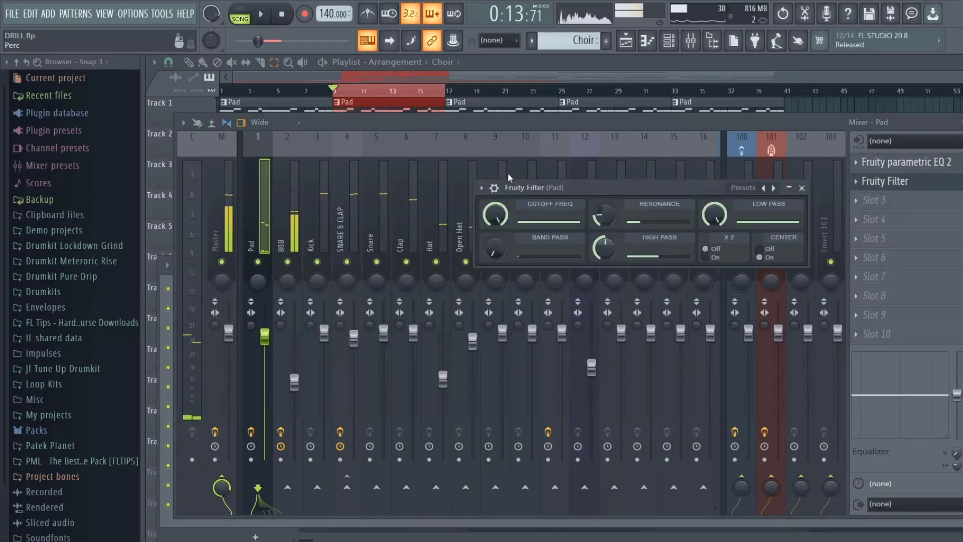
# Play the loop to view the Hat's spectrum in Fruity Parametric EQ 2 and steepen the slope of its Band 1 high pass.
pyautogui.press('F5')
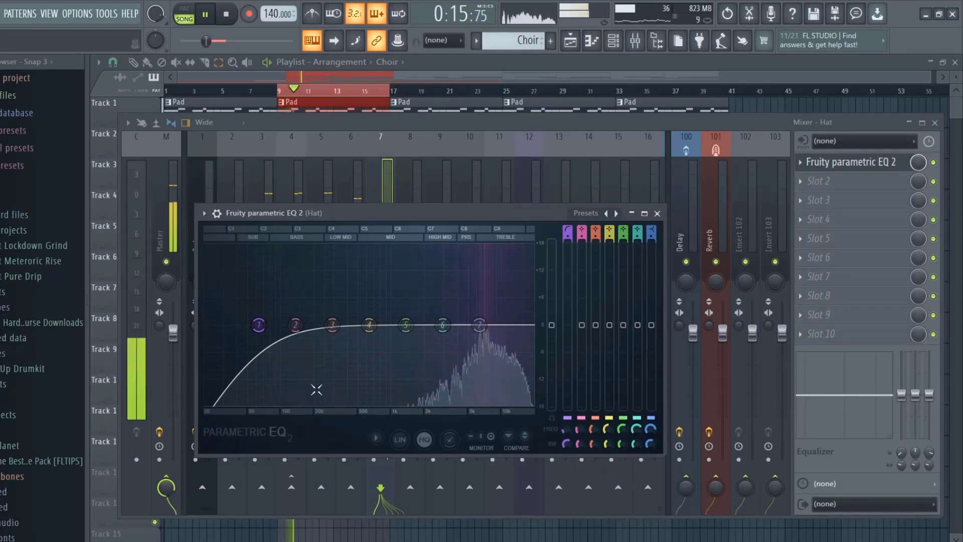
pyautogui.press('space')
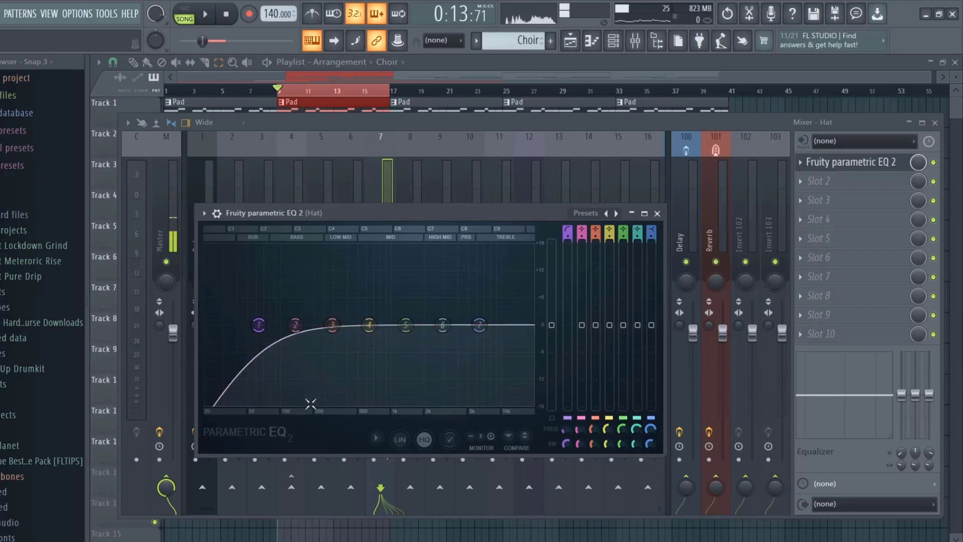
pyautogui.press('space')
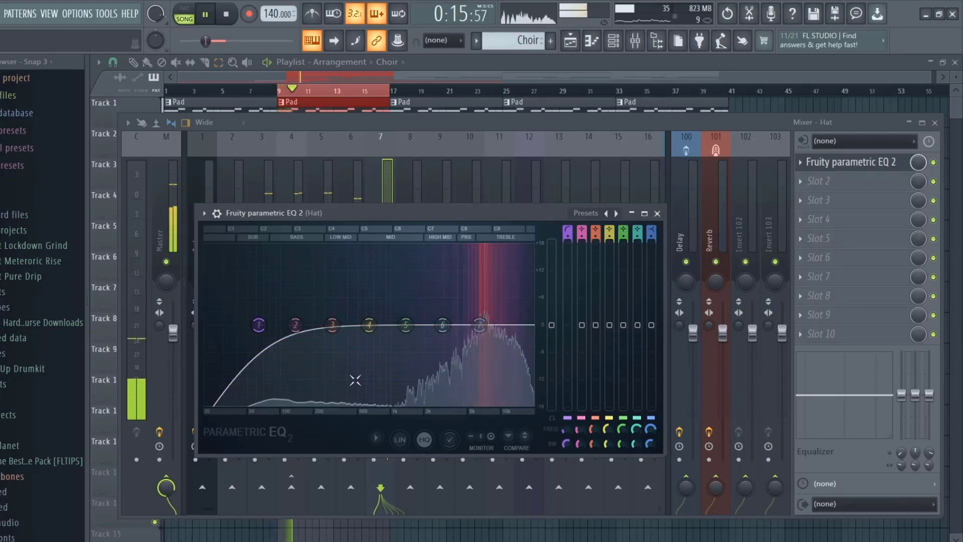
pyautogui.press('space')
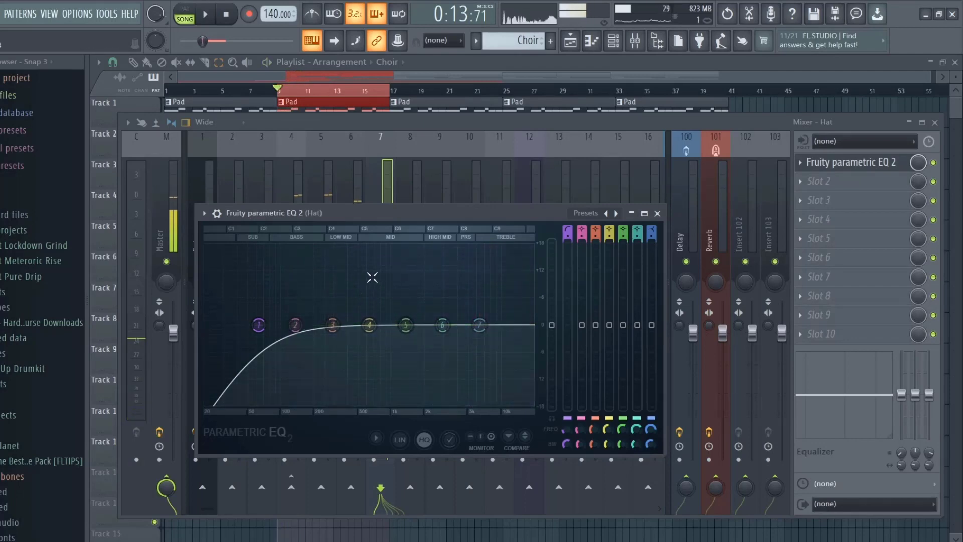
pyautogui.press('space')
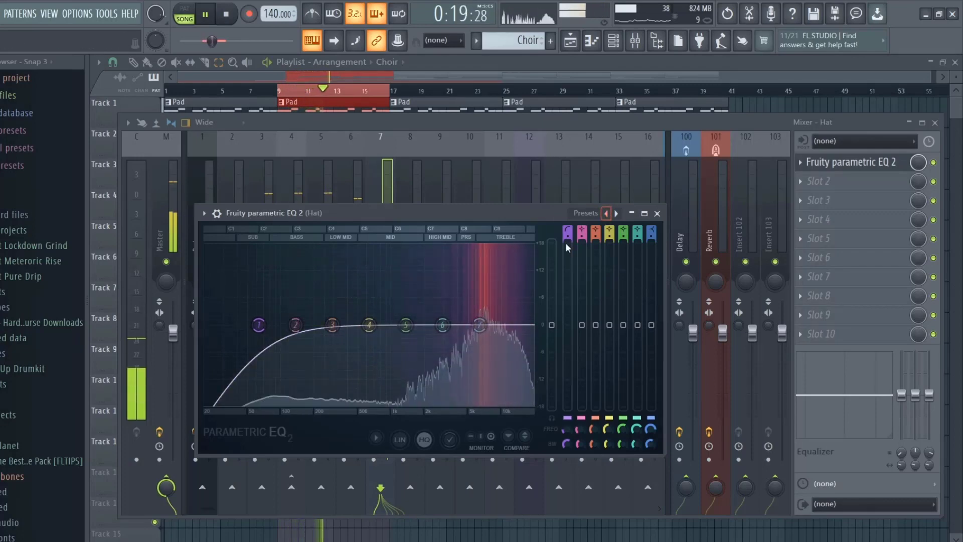
pyautogui.moveTo(566, 236); pyautogui.dragTo(507, 247)
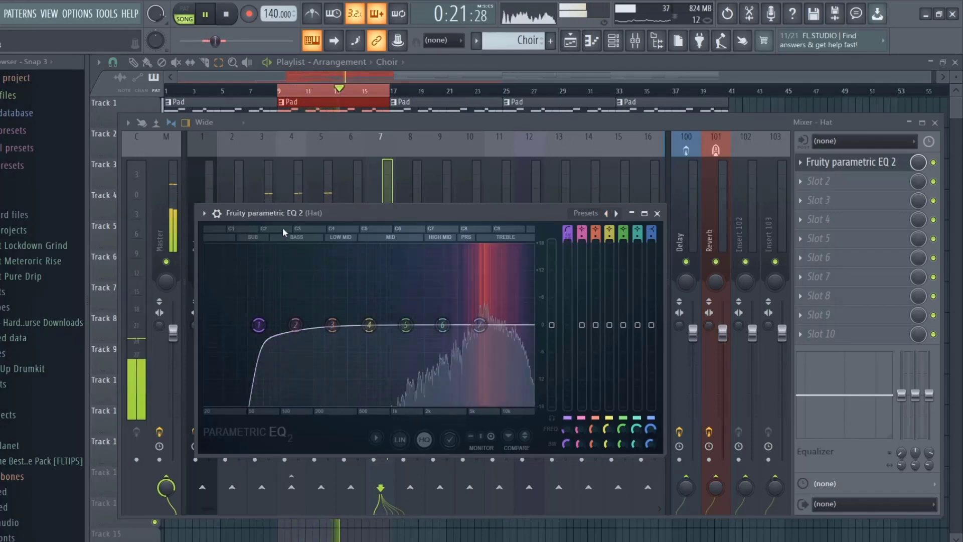
# Audition cutoffs up to about 4 kHz for the Hat EQ's Band 1 high pass and settle it at about 1 kHz.
pyautogui.moveTo(260, 326); pyautogui.dragTo(379, 325)
pyautogui.press('space')
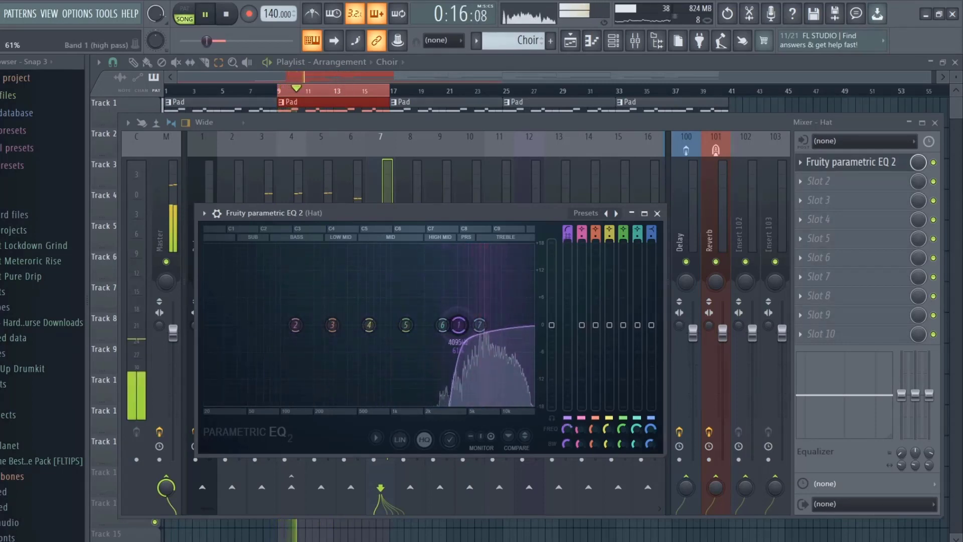
pyautogui.moveTo(458, 325); pyautogui.dragTo(445, 325)
pyautogui.press('space')
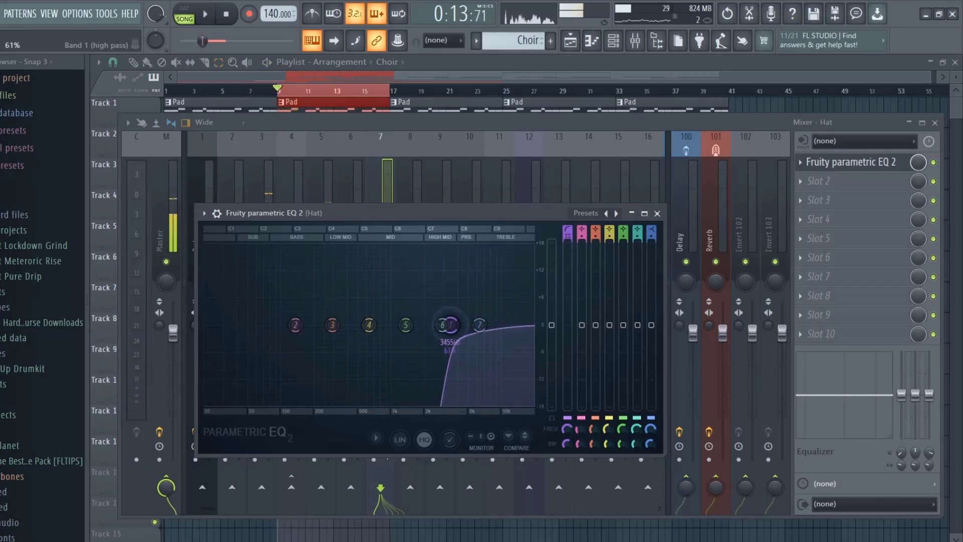
pyautogui.press('space')
pyautogui.moveTo(387, 324)
pyautogui.mouseDown()
pyautogui.moveTo(296, 325)
pyautogui.moveTo(399, 325)
pyautogui.moveTo(346, 325)
pyautogui.moveTo(389, 325)
pyautogui.mouseUp()
pyautogui.press('space')
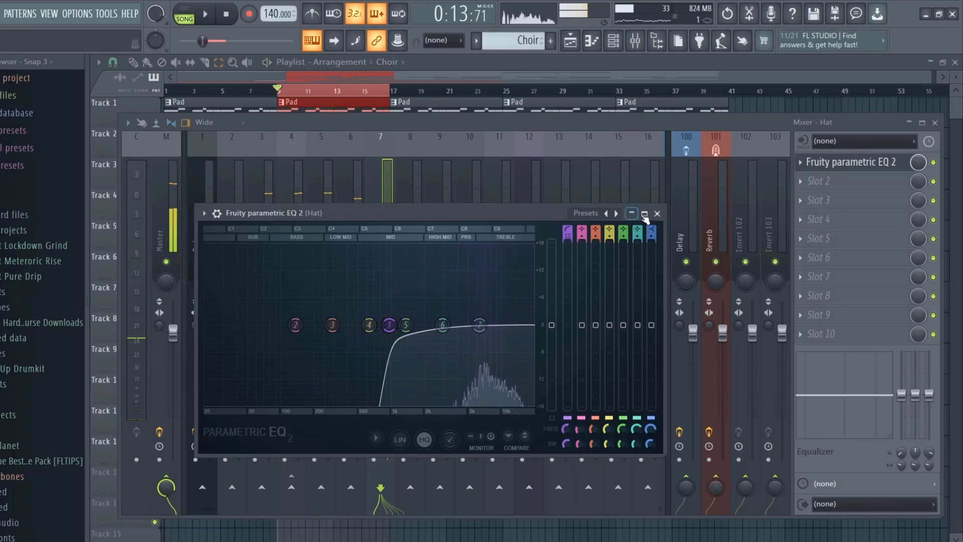
pyautogui.press('Escape')
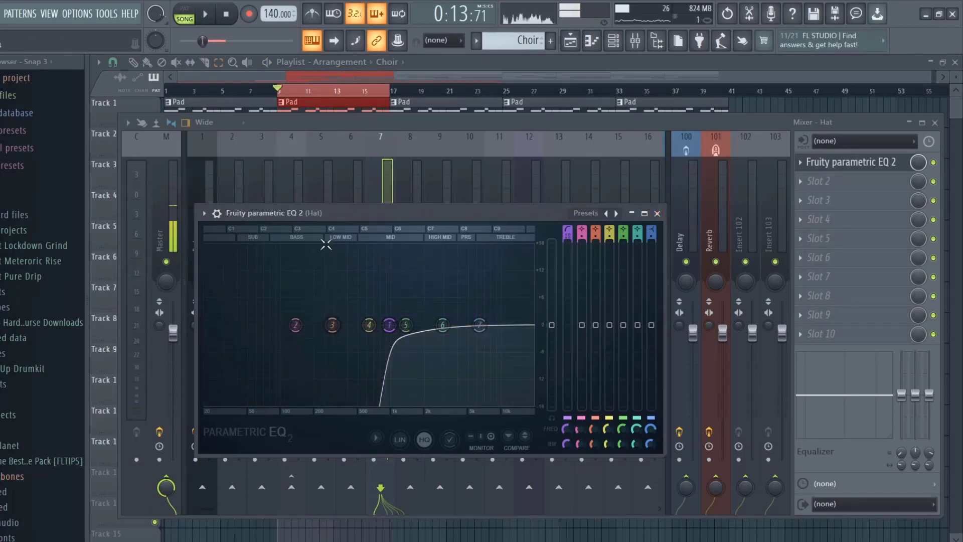
pyautogui.click(658, 213)
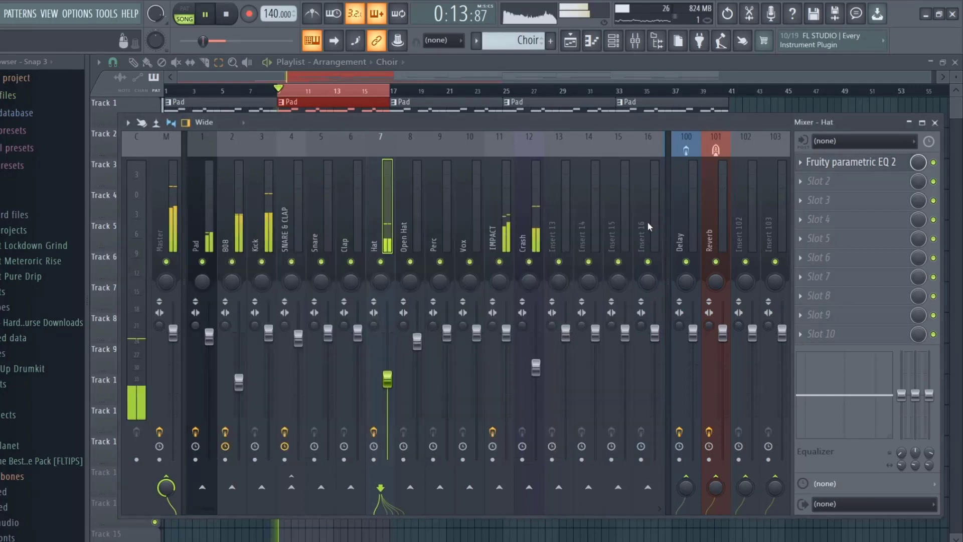
# Raise the Hat track's mixer level to about -6.0 dB during playback.
pyautogui.press('space')
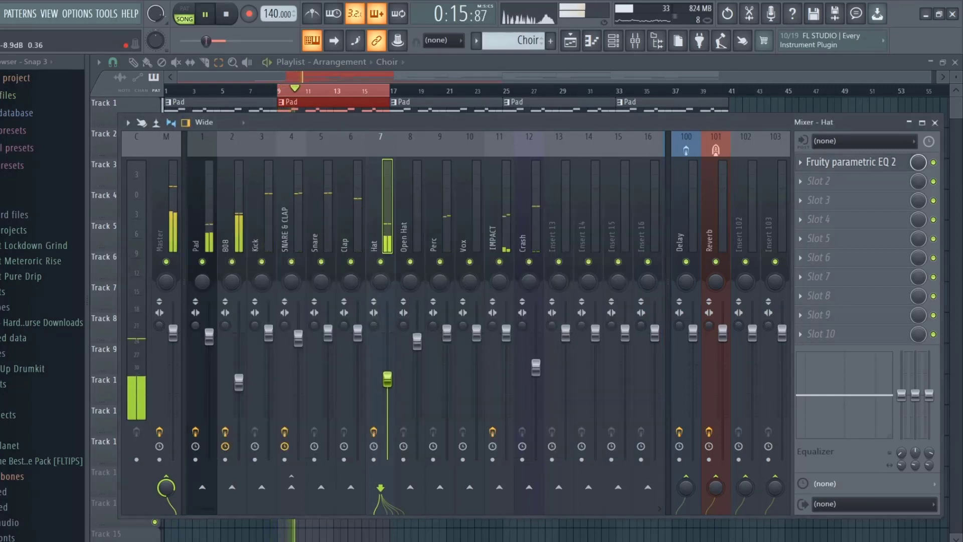
pyautogui.moveTo(387, 379); pyautogui.dragTo(387, 365)
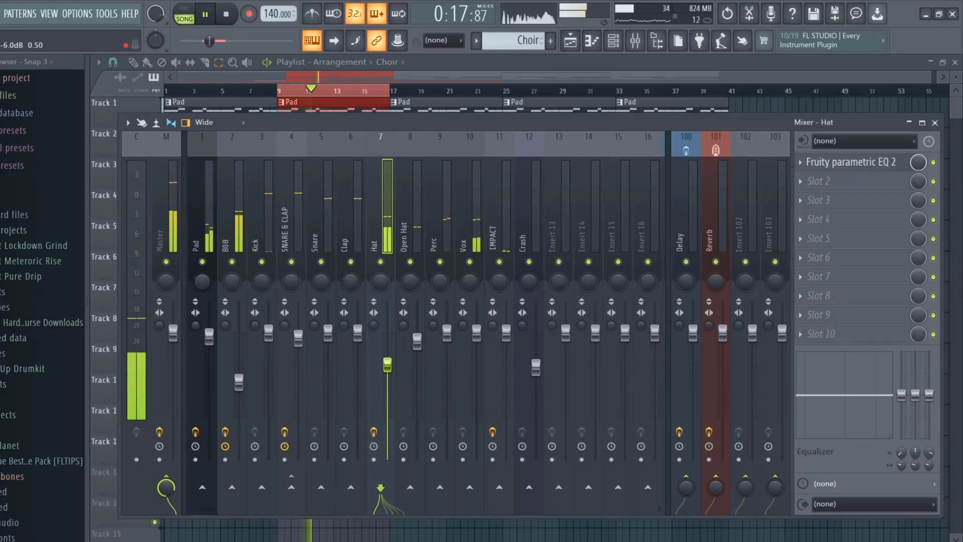
pyautogui.press('space')
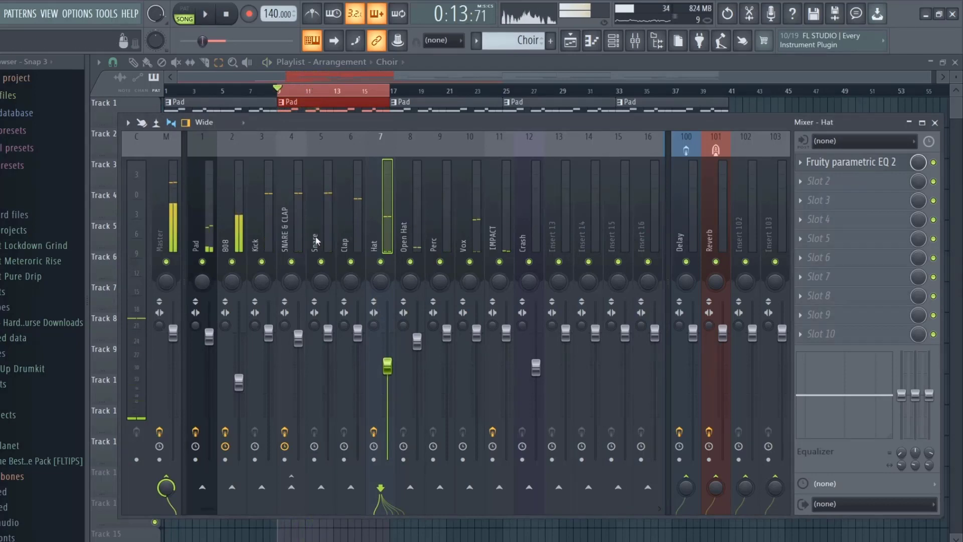
# Add Fruity Parametric EQ 2 after the limiter on the SNARE & CLAP track, with a steep Band 1 high pass at about 100 Hz.
pyautogui.click(345, 233)
pyautogui.click(292, 235)
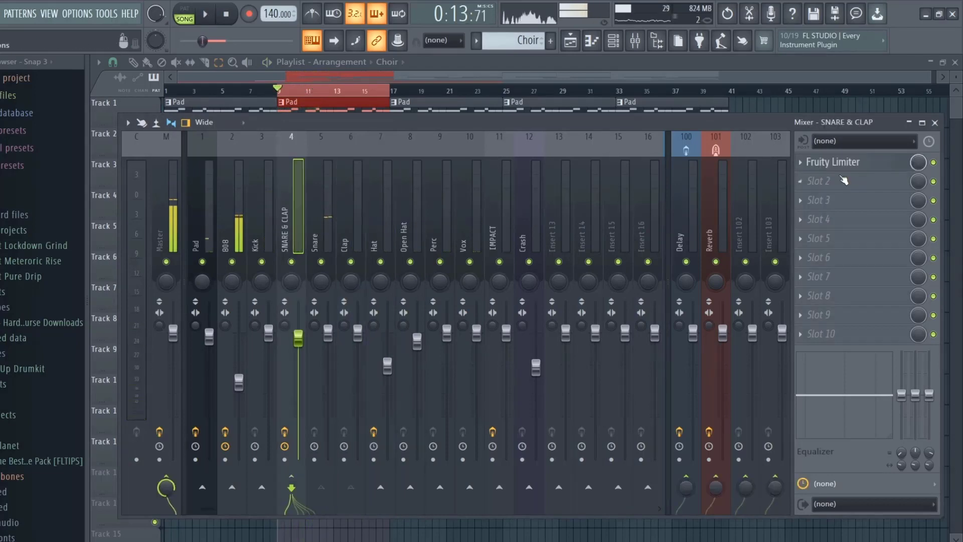
pyautogui.click(833, 185)
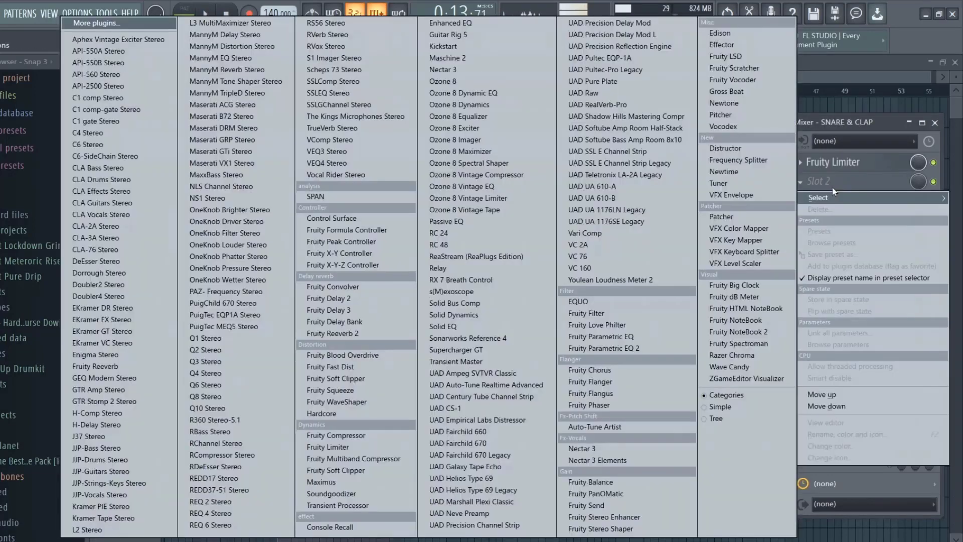
pyautogui.click(633, 348)
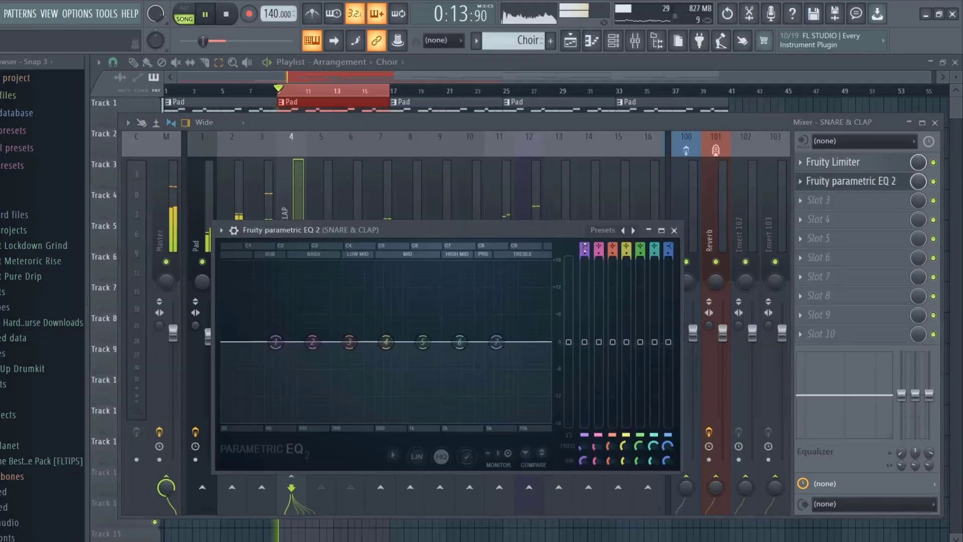
pyautogui.scroll(-3, 585, 247)
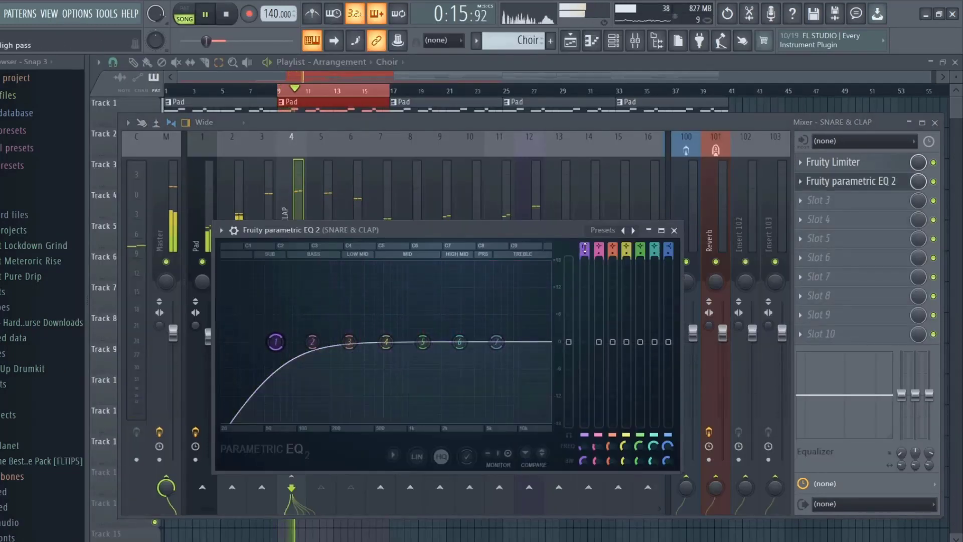
pyautogui.scroll(-3, 274, 342)
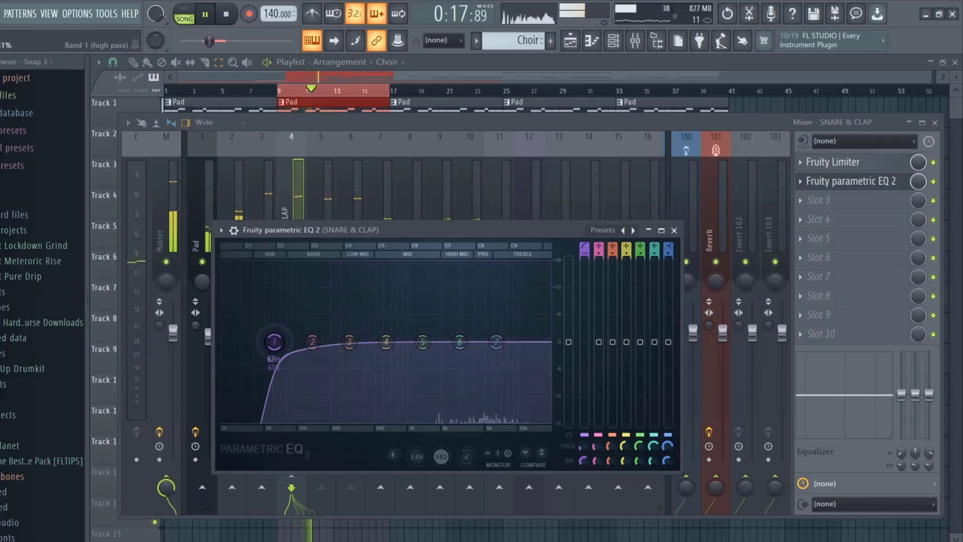
pyautogui.moveTo(274, 342); pyautogui.dragTo(296, 342)
pyautogui.click(675, 231)
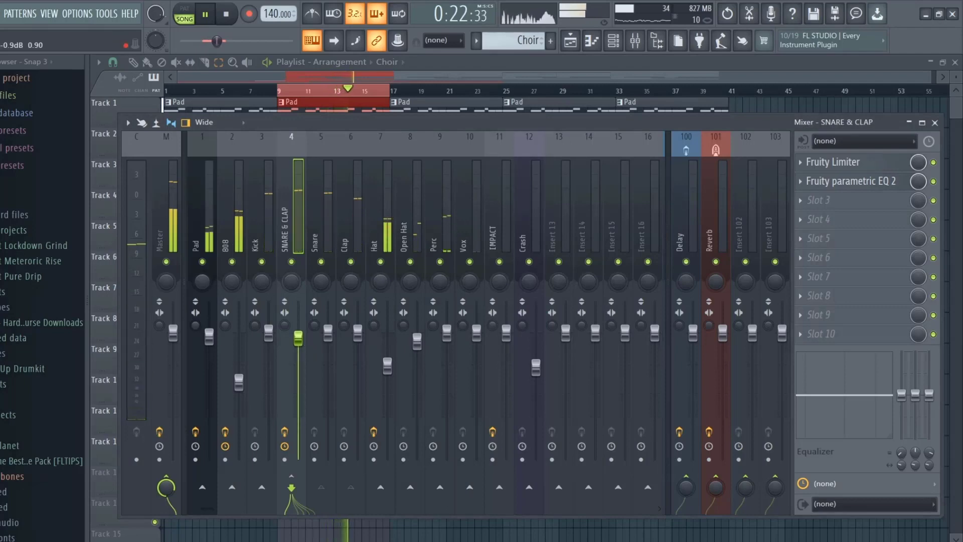
# Try the SNARE & CLAP fader at about -3.2 dB and reset it to its default level.
pyautogui.moveTo(298, 344); pyautogui.dragTo(298, 351)
pyautogui.press('space')
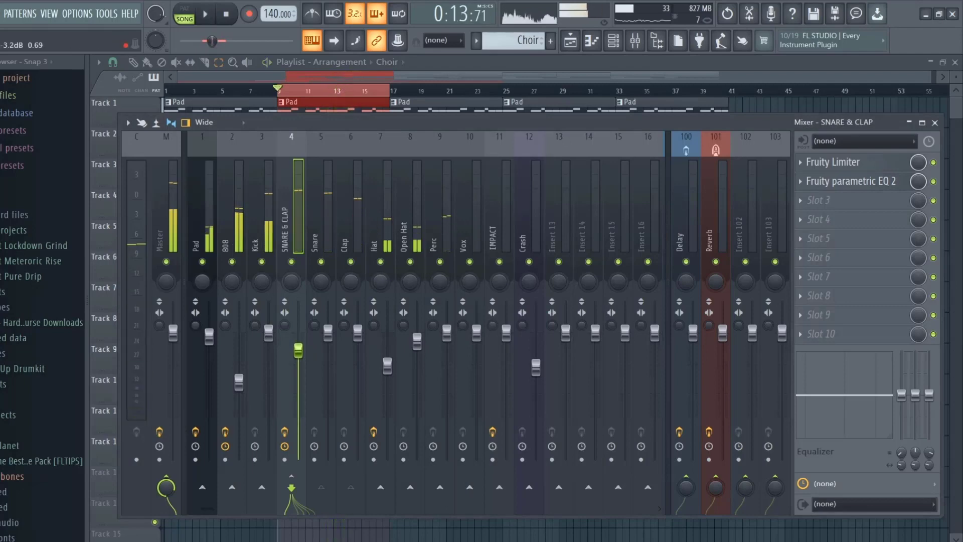
pyautogui.rightClick(301, 351)
pyautogui.click(326, 527)
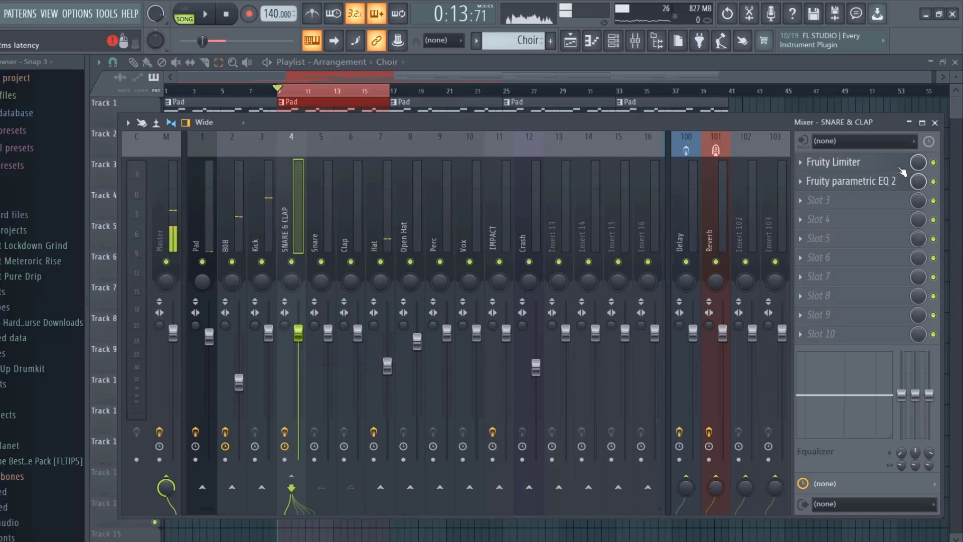
# Lower the main level of the SNARE & CLAP track's Fruity Parametric EQ 2 by about 2 dB and listen to the loop.
pyautogui.click(882, 185)
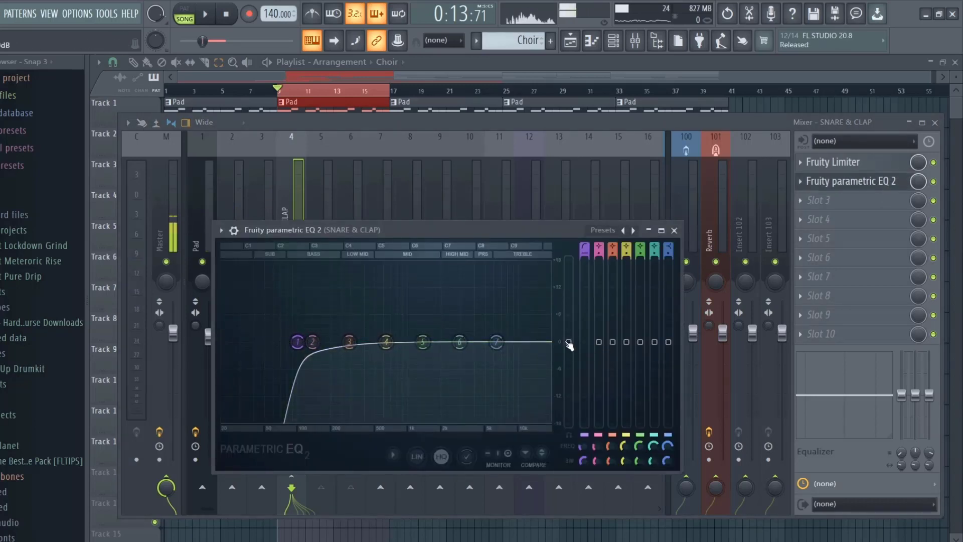
pyautogui.moveTo(568, 342); pyautogui.dragTo(569, 354)
pyautogui.press('space')
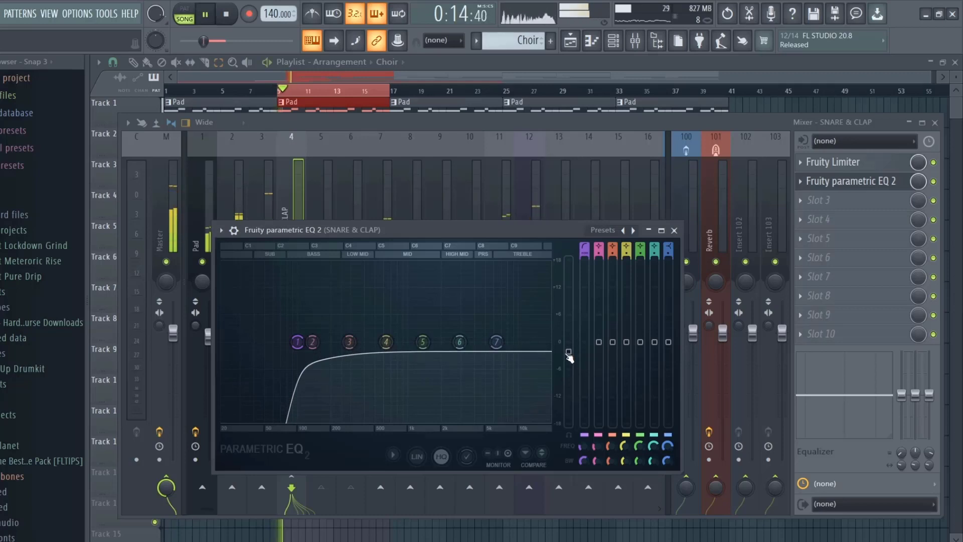
pyautogui.click(673, 231)
# Add Fruity Parametric EQ 2 to the first effect slot of the Perc track.
pyautogui.click(441, 211)
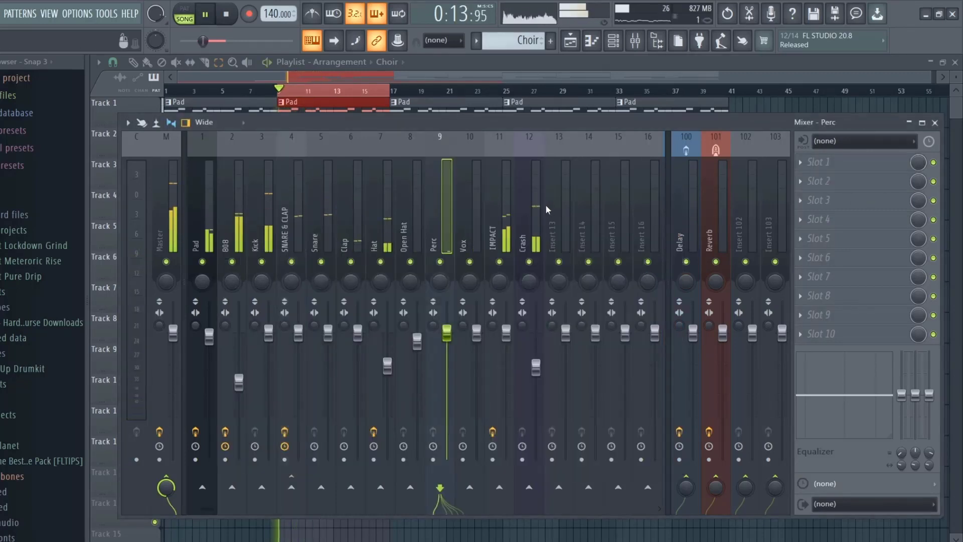
pyautogui.press('space')
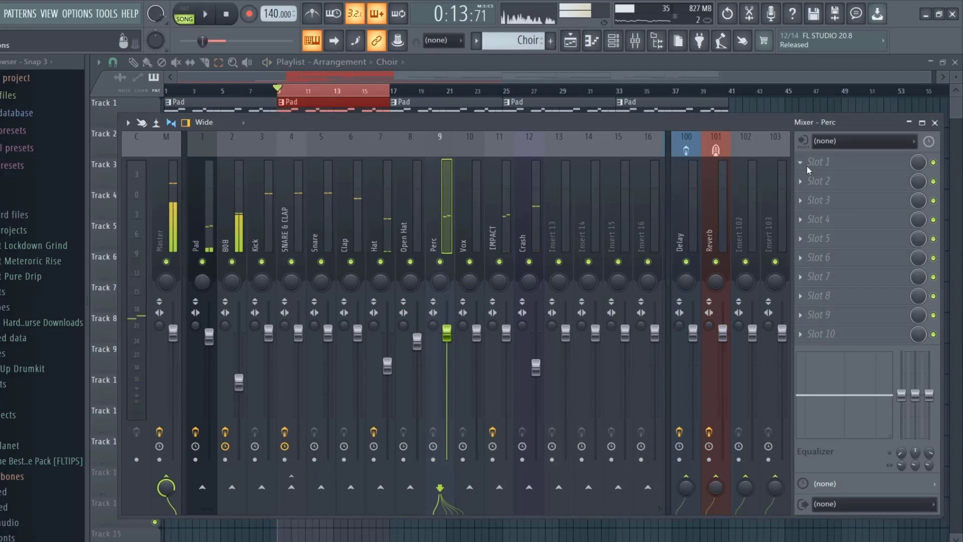
pyautogui.click(809, 170)
pyautogui.moveTo(823, 178)
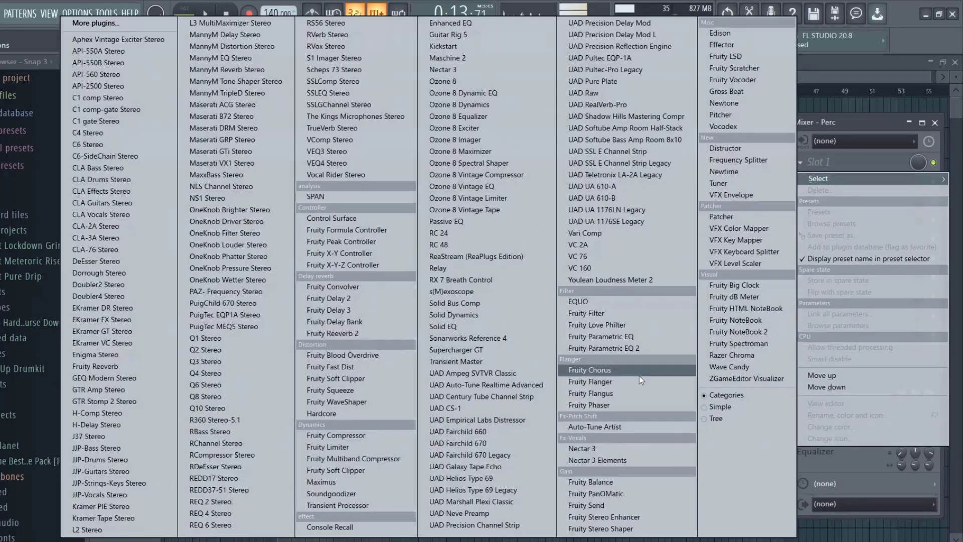
pyautogui.click(655, 348)
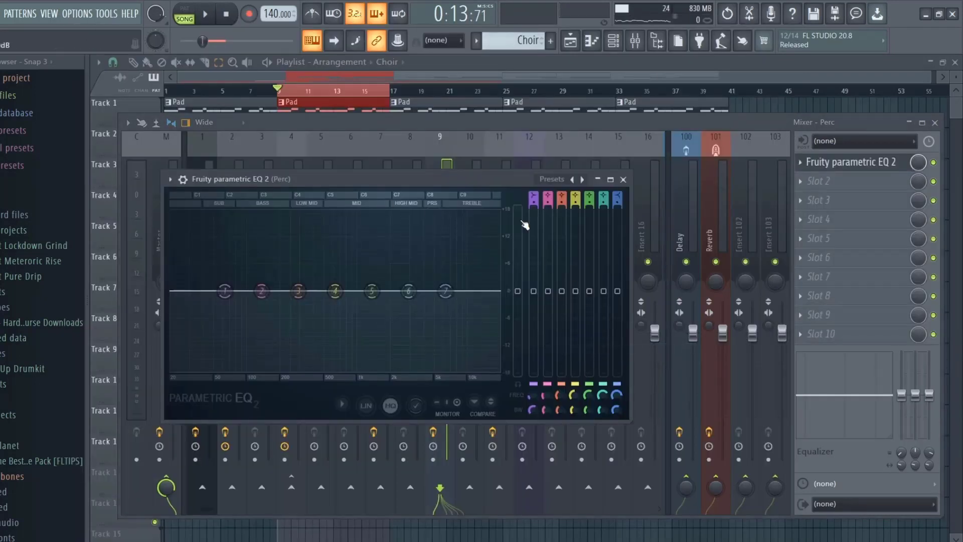
# Make Band 1 of the Perc EQ a high pass and raise its cutoff to about 1354 Hz during playback.
pyautogui.scroll(-1, 533, 197)
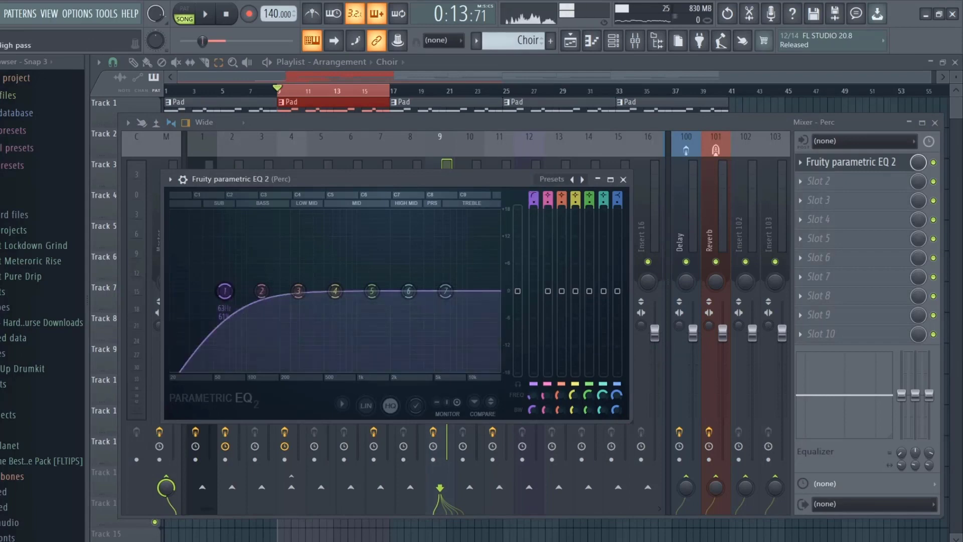
pyautogui.press('space')
pyautogui.moveTo(222, 296); pyautogui.dragTo(371, 290)
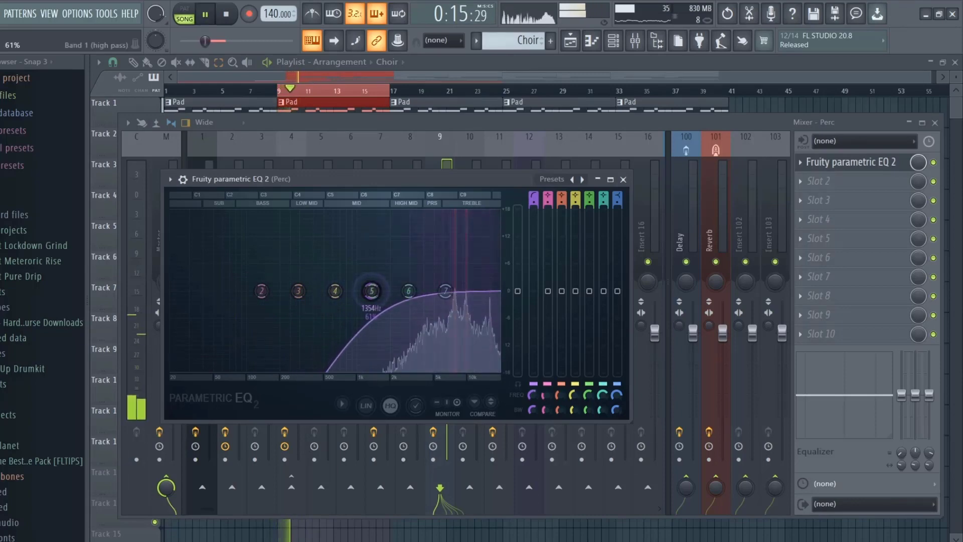
pyautogui.click(623, 179)
pyautogui.press('space')
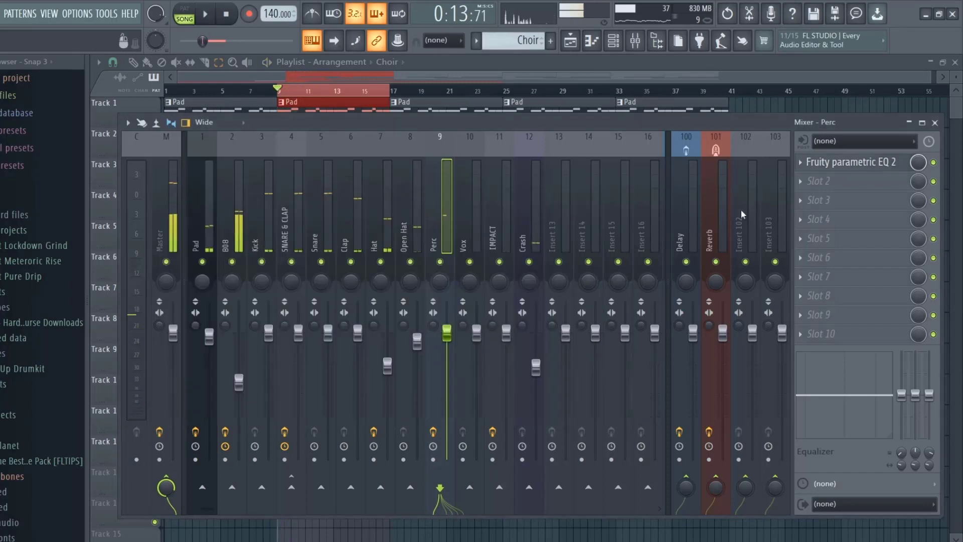
# Add Fruity Parametric EQ 2 to the Vox track with a steep Band 1 high pass at about 250 Hz, checking it during playback.
pyautogui.click(477, 232)
pyautogui.click(821, 168)
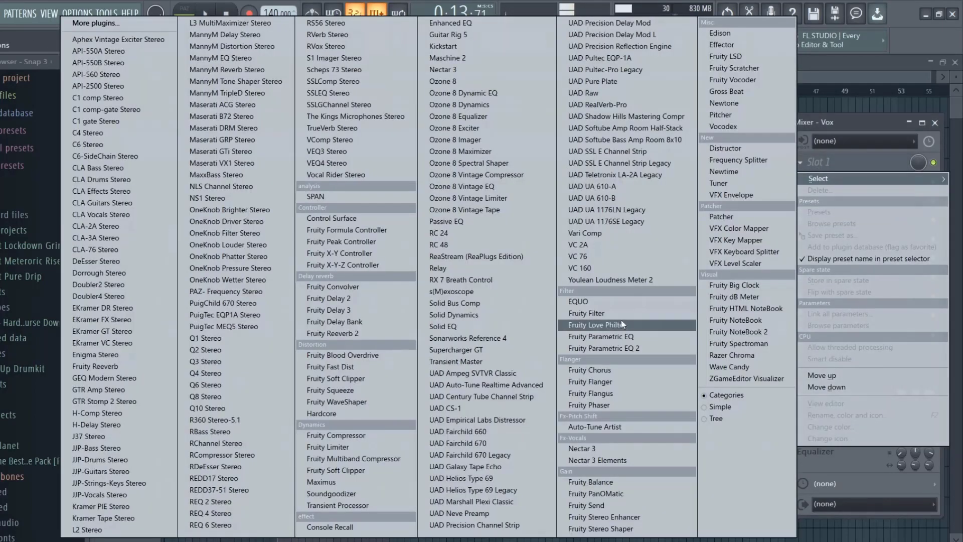
pyautogui.click(621, 344)
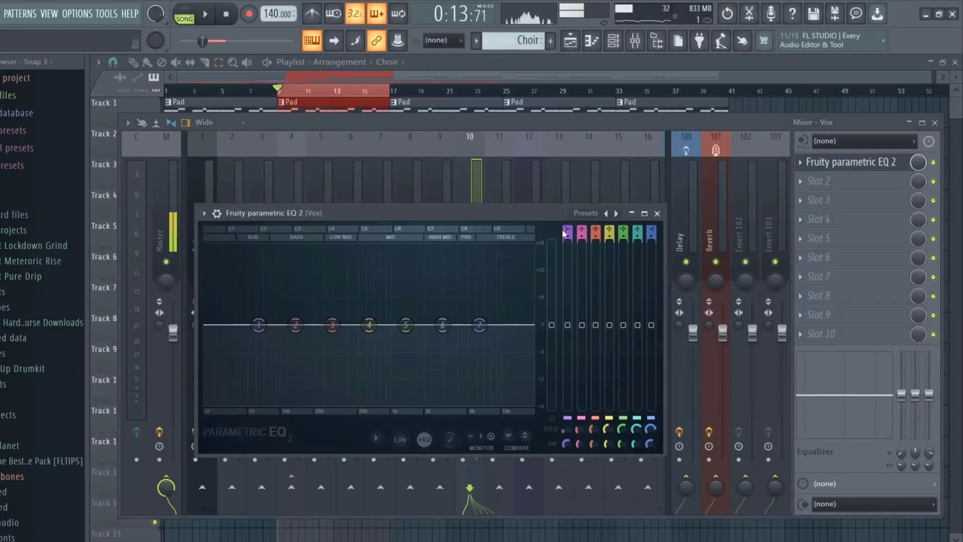
pyautogui.scroll(-1, 566, 233)
pyautogui.press('space')
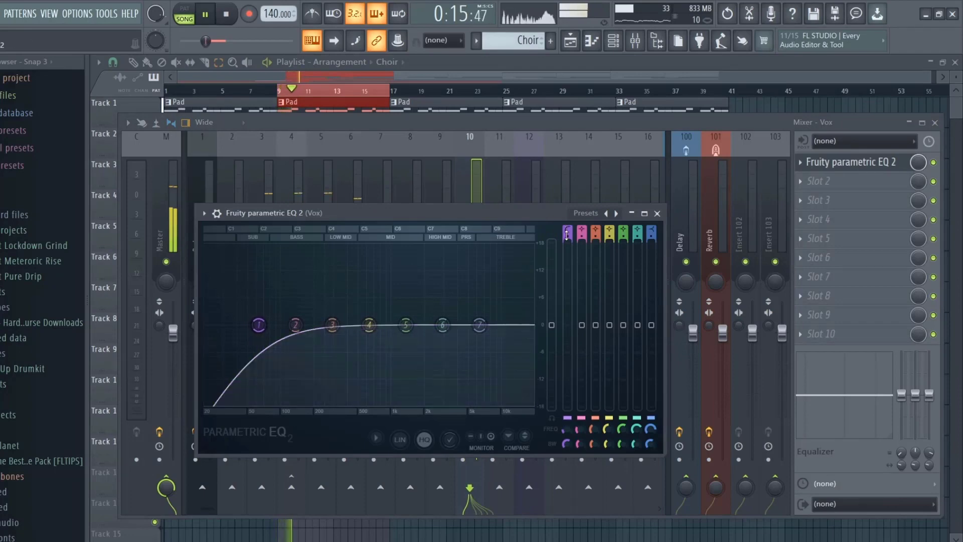
pyautogui.scroll(2, 258, 325)
pyautogui.moveTo(275, 345); pyautogui.dragTo(324, 325)
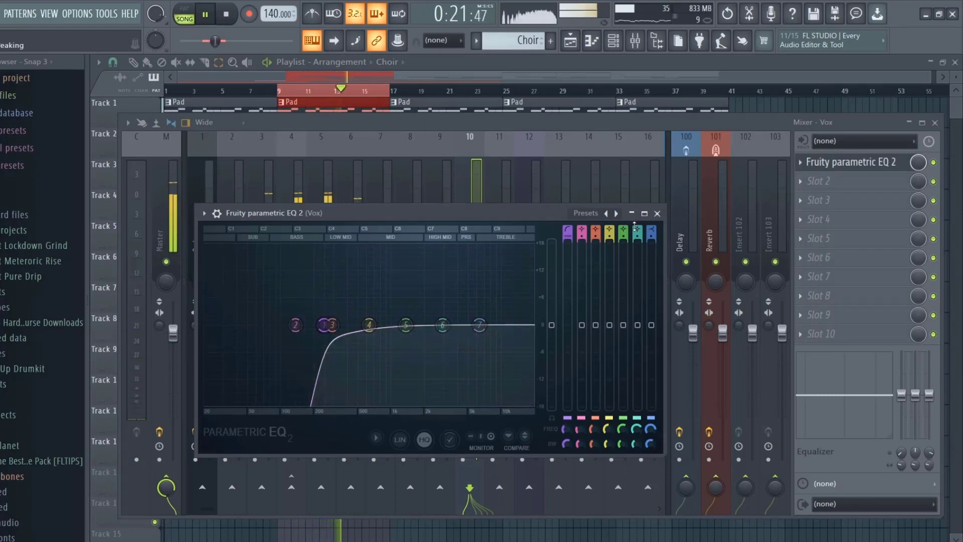
pyautogui.click(656, 213)
# Examine the high pass and the spectrum in the IMPACT track's Fruity Parametric EQ 2 while playing the loop.
pyautogui.click(500, 241)
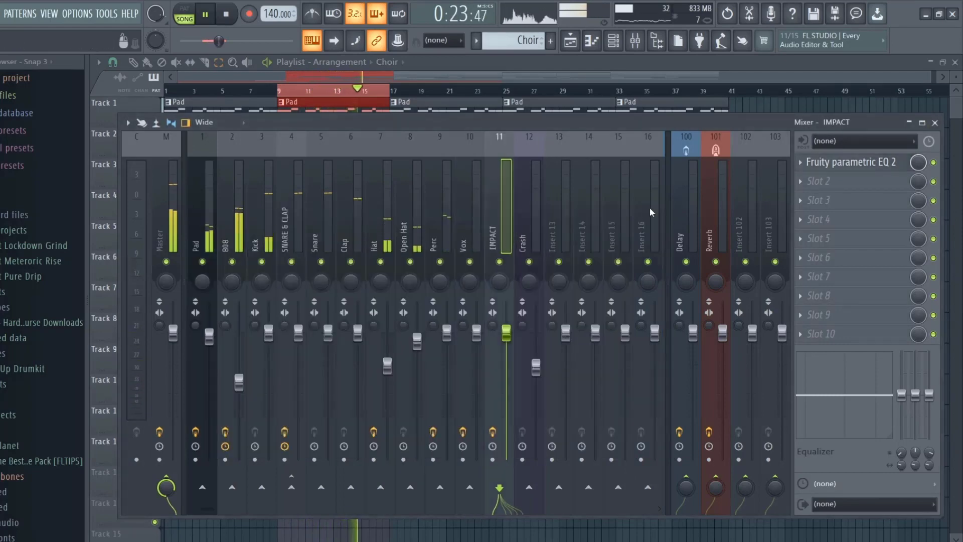
pyautogui.click(851, 162)
pyautogui.press('space')
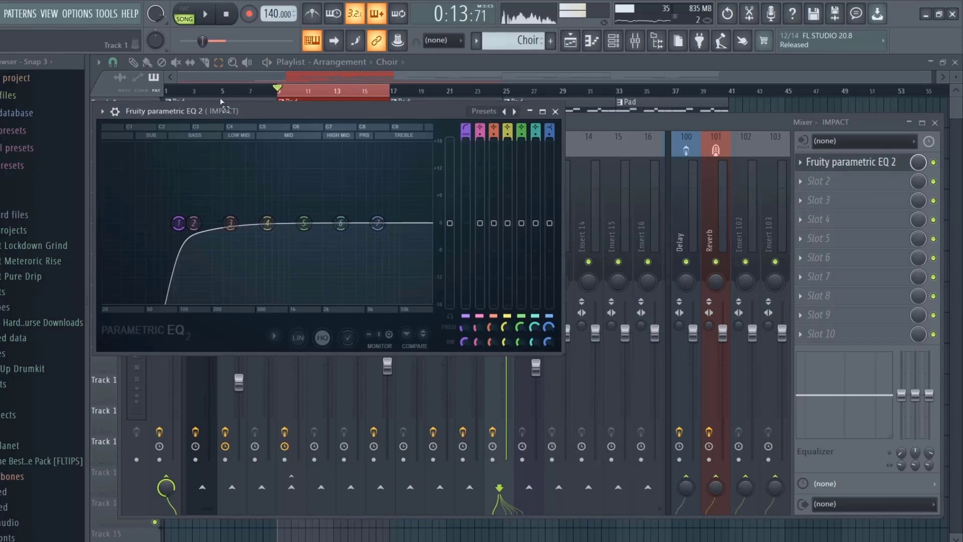
pyautogui.press('space')
pyautogui.press('space')
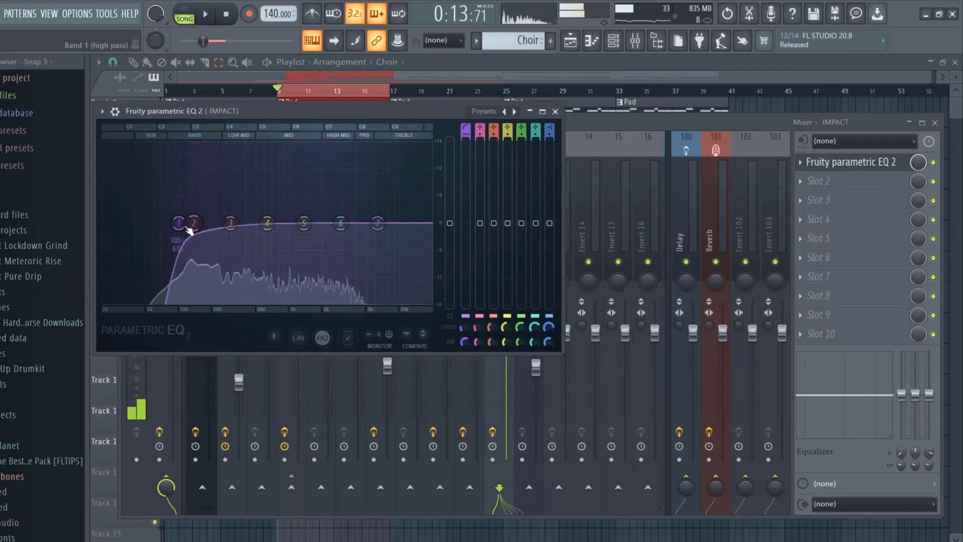
pyautogui.click(556, 111)
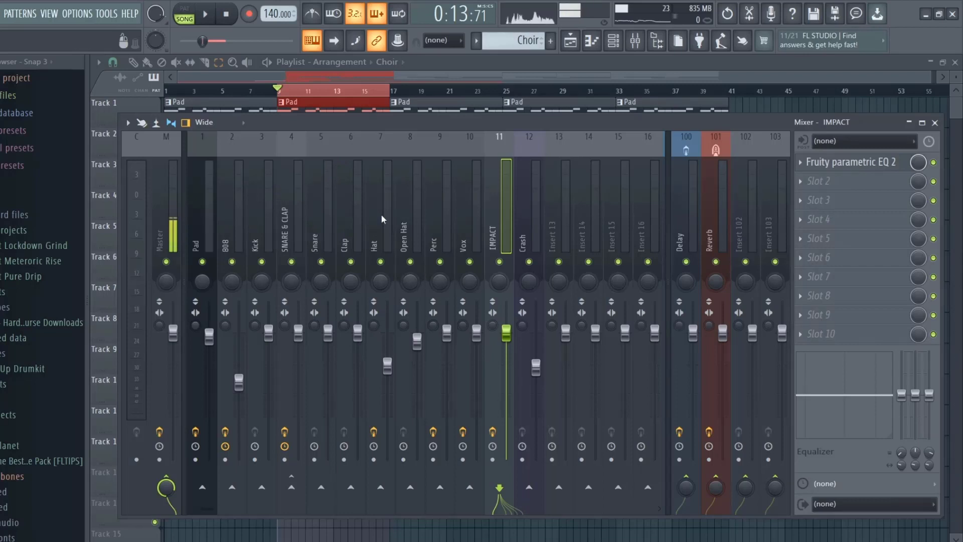
# Compare the levels of the SNARE & CLAP bus and its separate Snare and Clap tracks while playing the loop.
pyautogui.press('space')
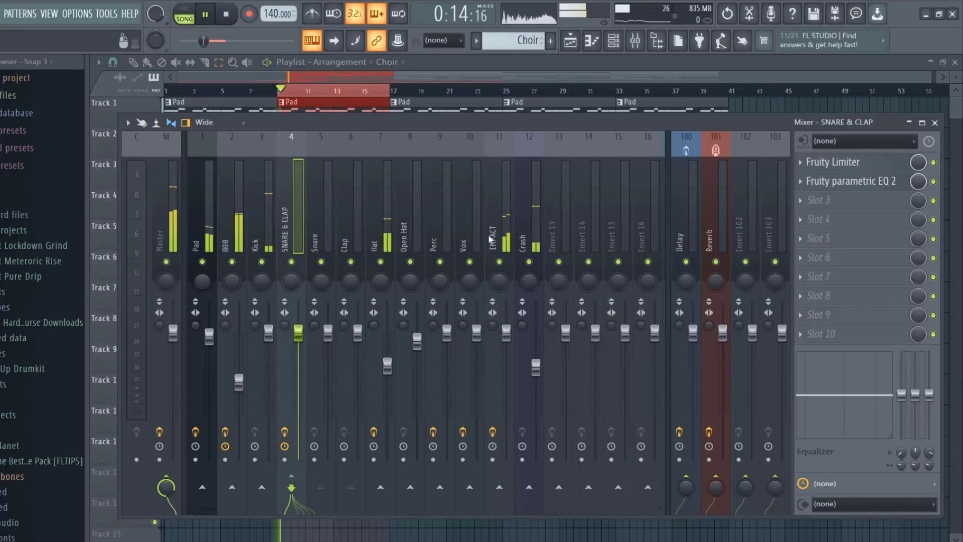
pyautogui.click(321, 225)
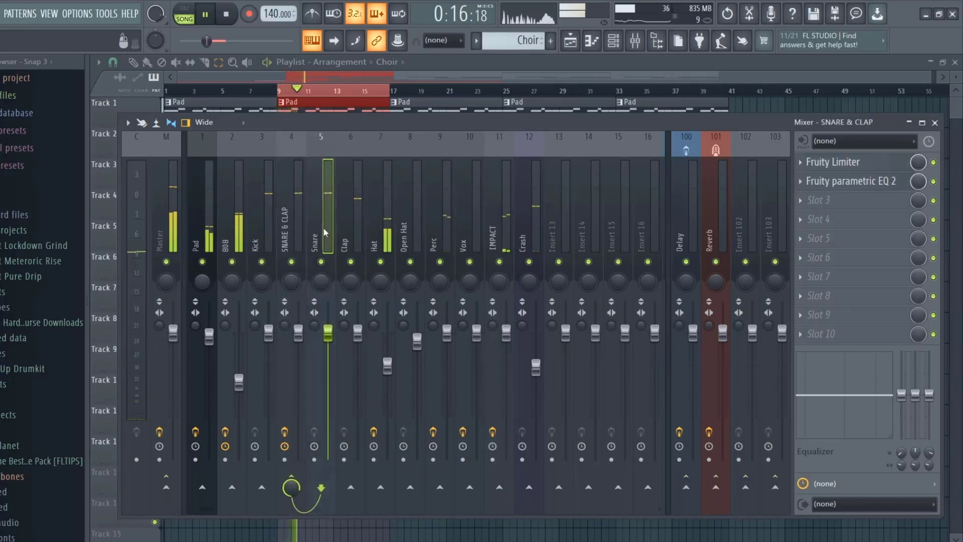
pyautogui.click(345, 223)
pyautogui.press('space')
pyautogui.click(292, 238)
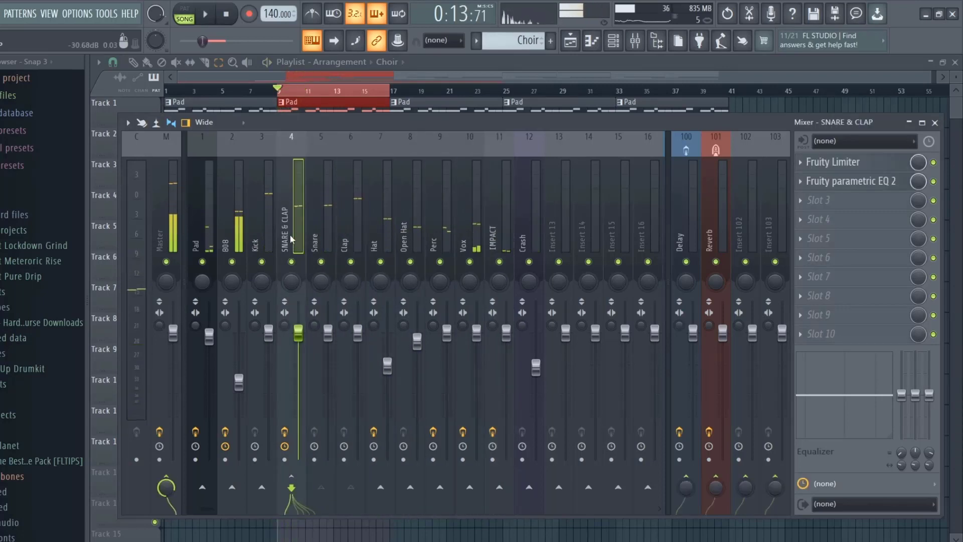
pyautogui.click(359, 241)
pyautogui.click(292, 230)
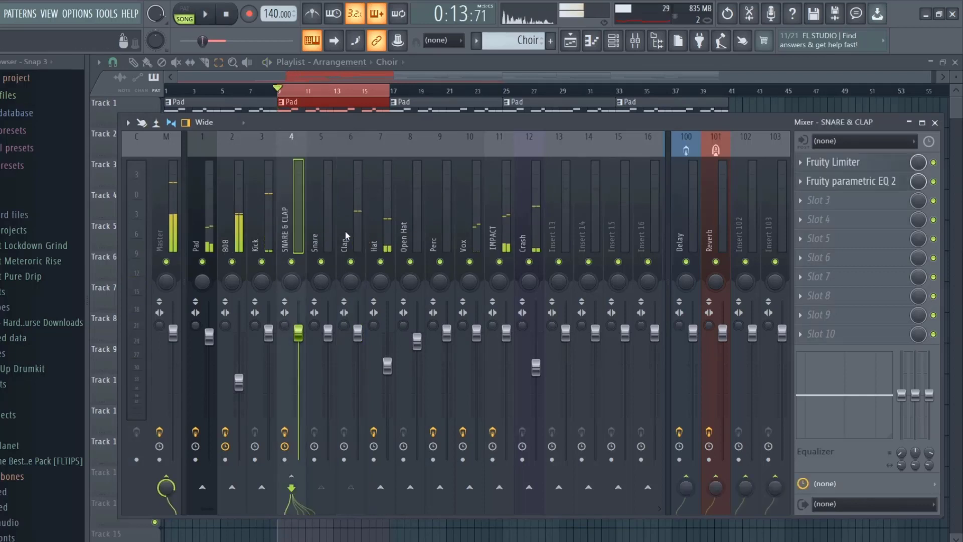
pyautogui.click(330, 254)
pyautogui.click(344, 241)
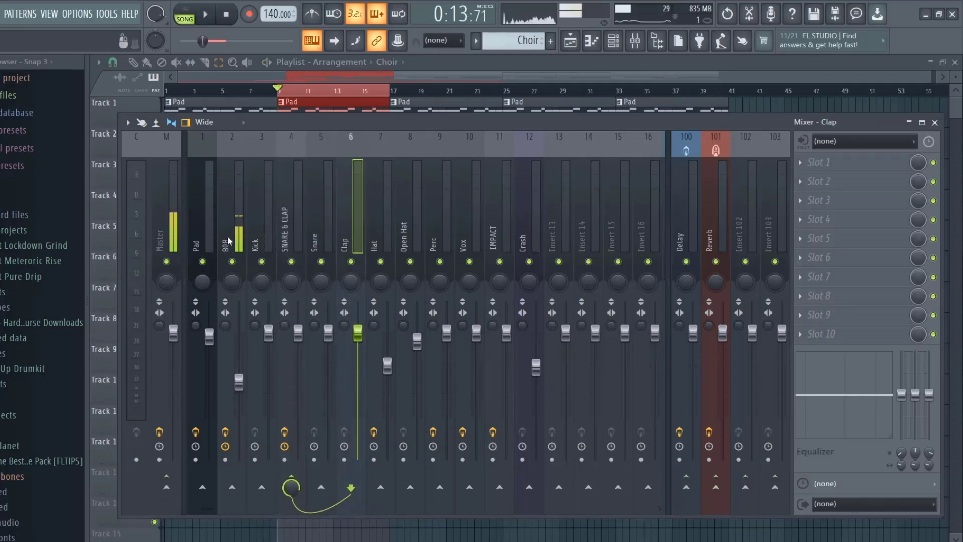
# Pan the Hat track slightly to the left while auditioning the loop.
pyautogui.press('space')
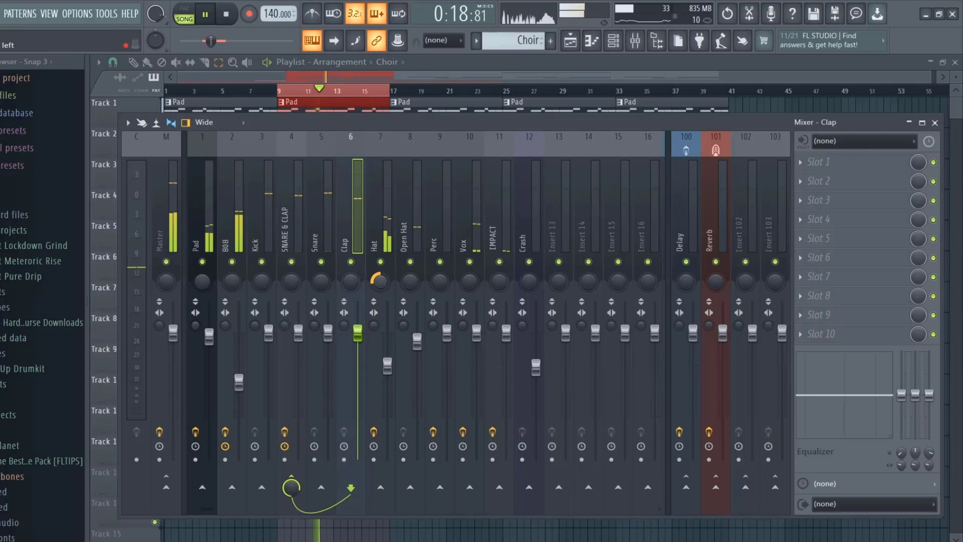
pyautogui.press('space')
pyautogui.press('space')
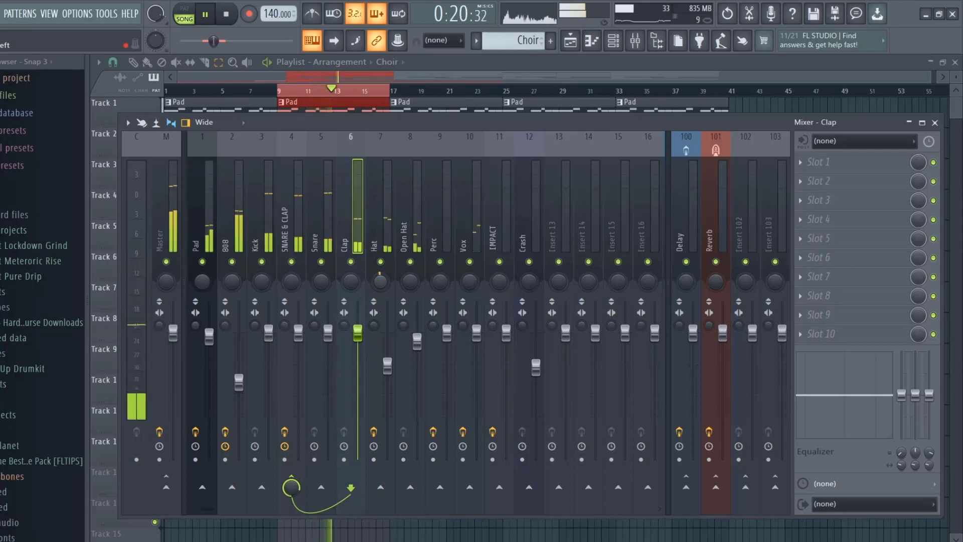
pyautogui.press('space')
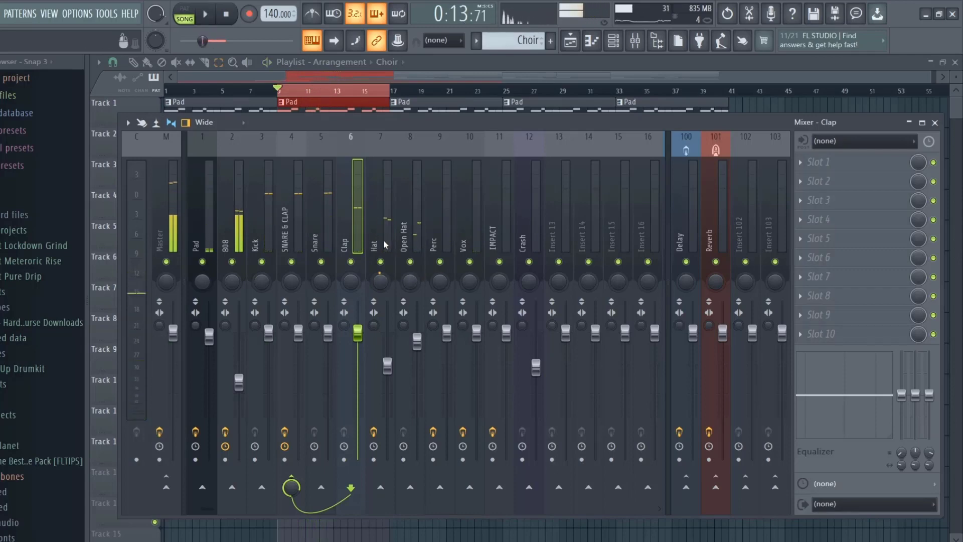
pyautogui.press('space')
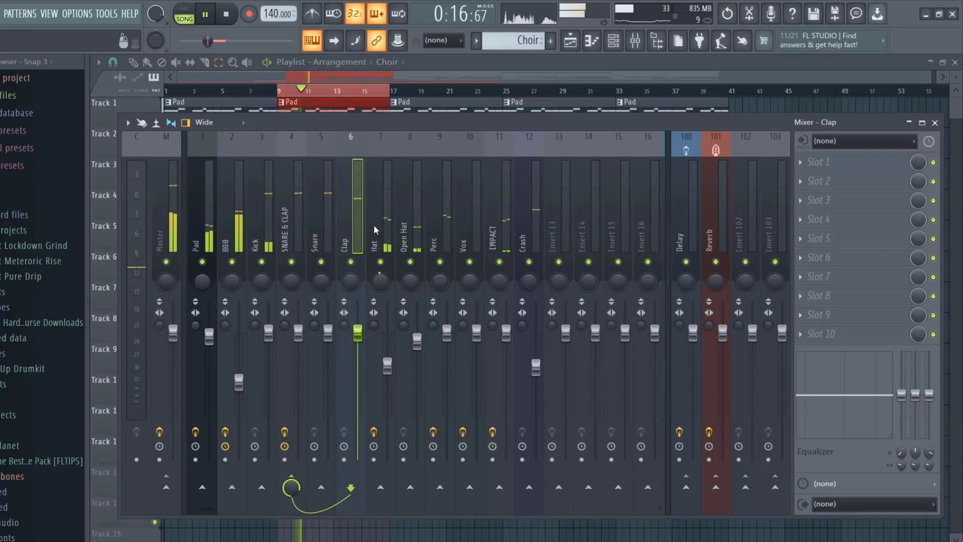
pyautogui.press('space')
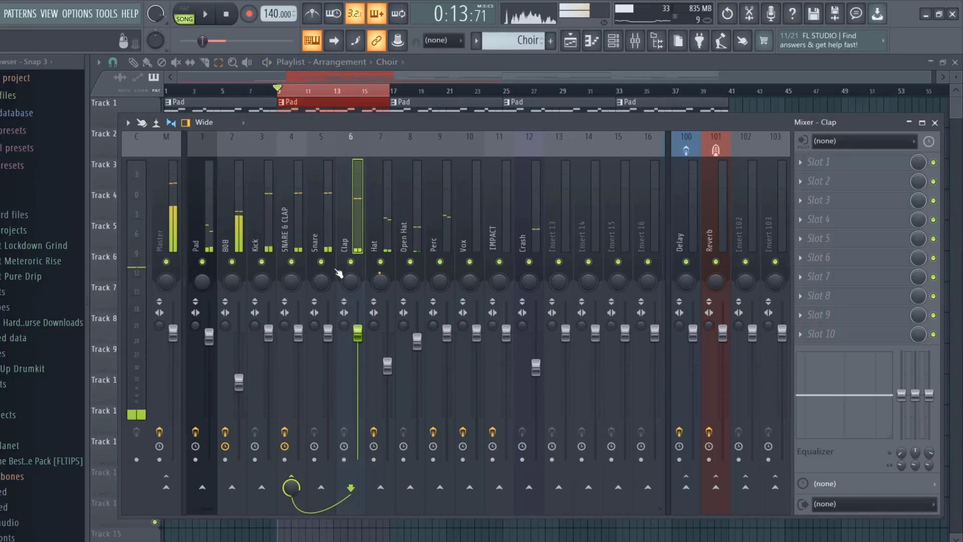
# Review the effect chains of the Pad, 808, Kick, SNARE & CLAP, Perc and Vox tracks and play the loop.
pyautogui.click(207, 229)
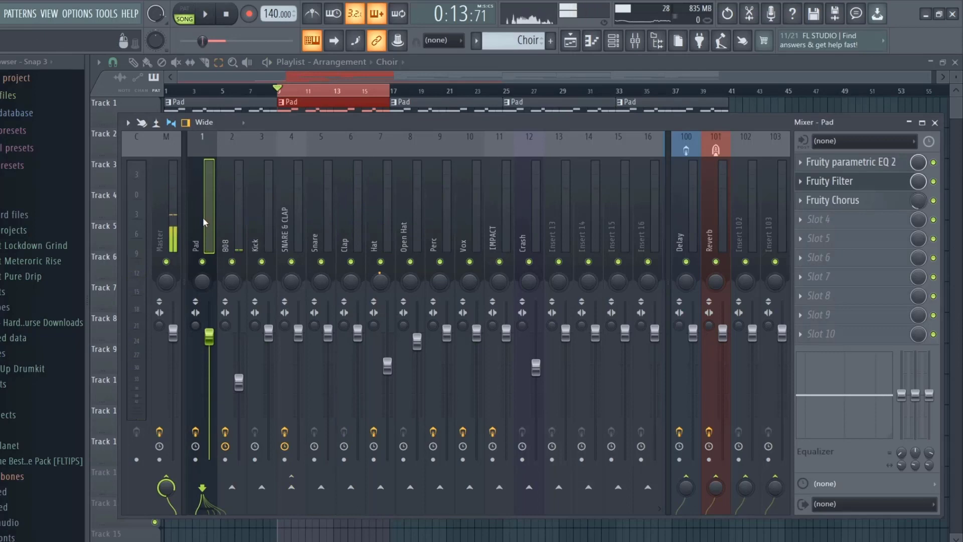
pyautogui.click(238, 228)
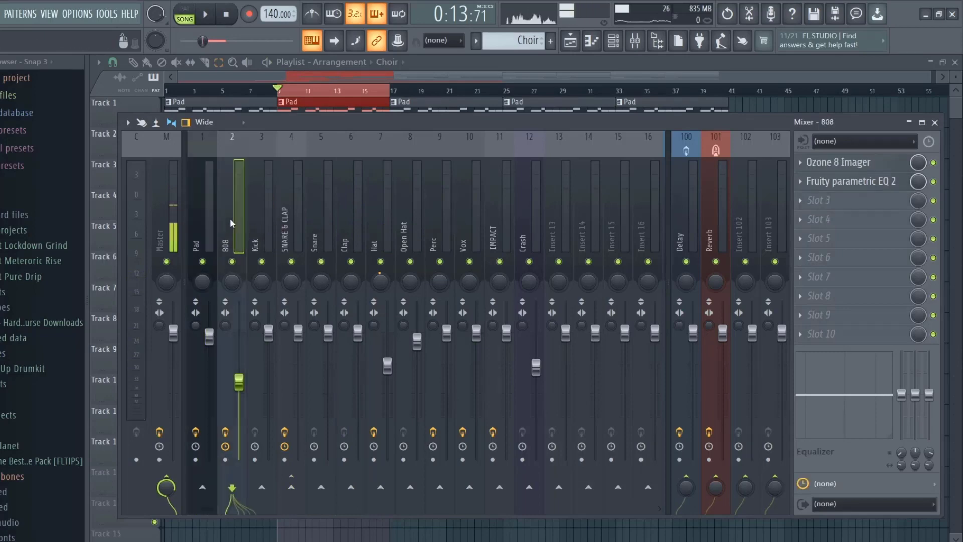
pyautogui.click(261, 217)
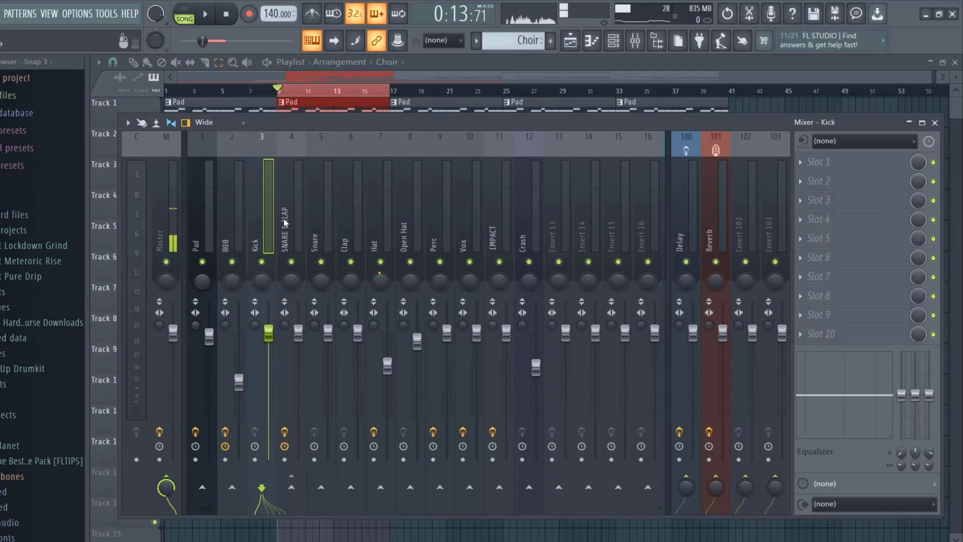
pyautogui.click(285, 225)
pyautogui.click(434, 223)
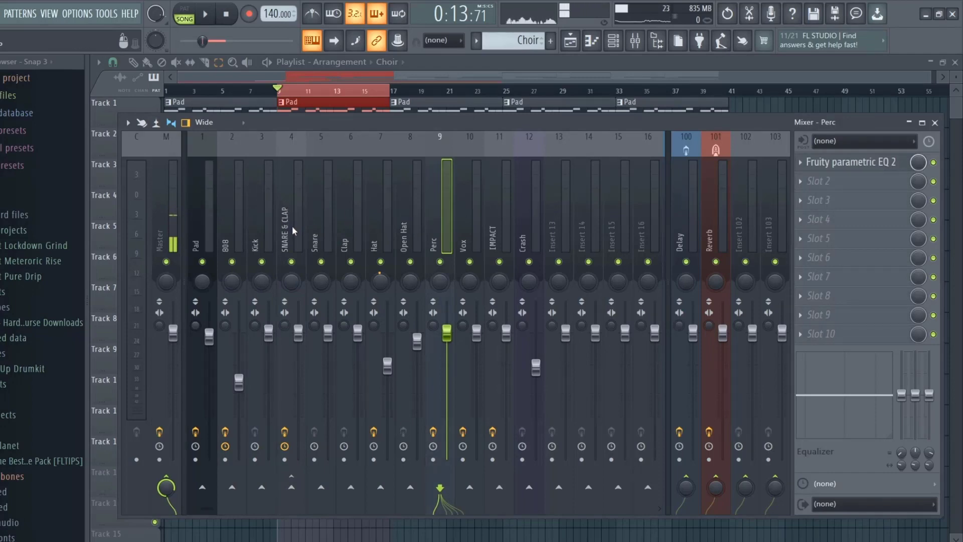
pyautogui.click(476, 228)
pyautogui.press('space')
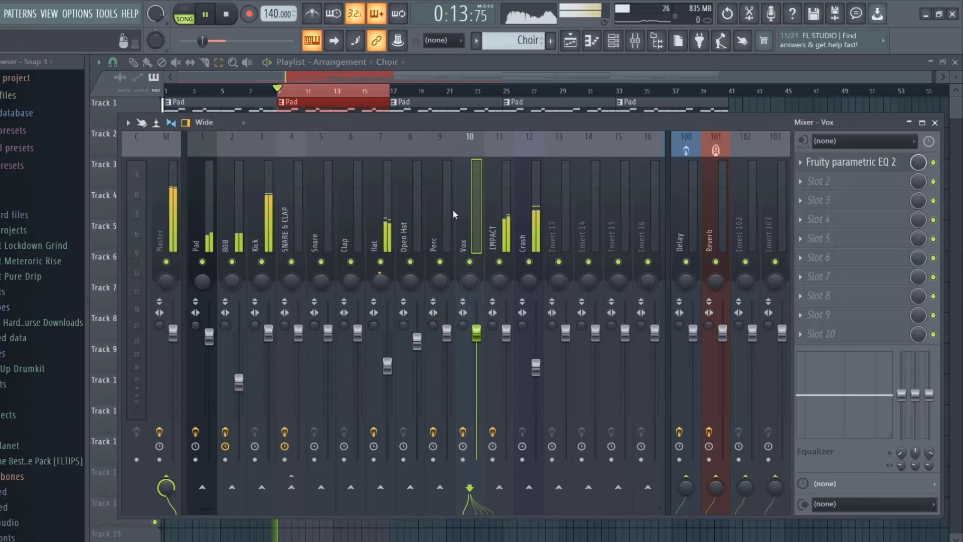
pyautogui.press('space')
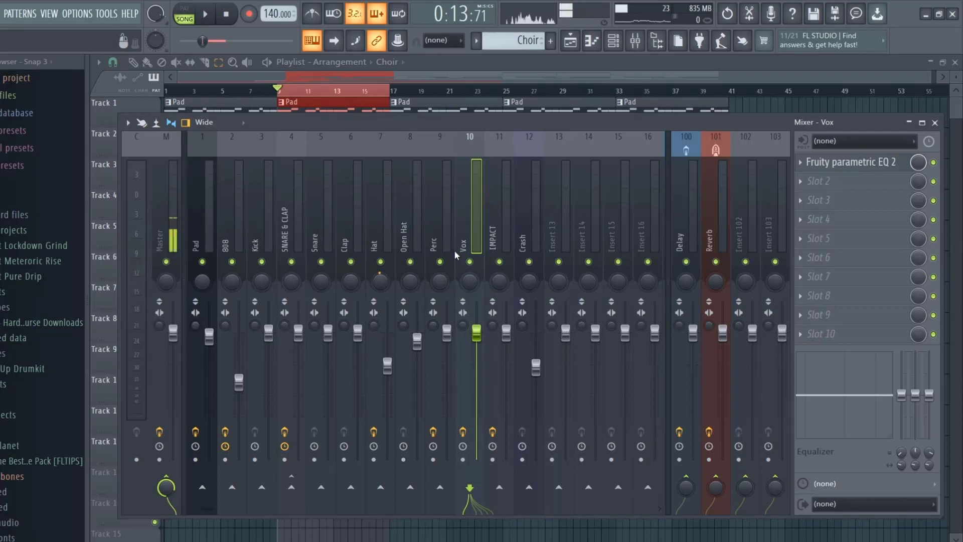
# Set low Reverb send levels for the SNARE & CLAP bus and the Clap track, adjusting the Clap during playback.
pyautogui.click(322, 231)
pyautogui.click(287, 224)
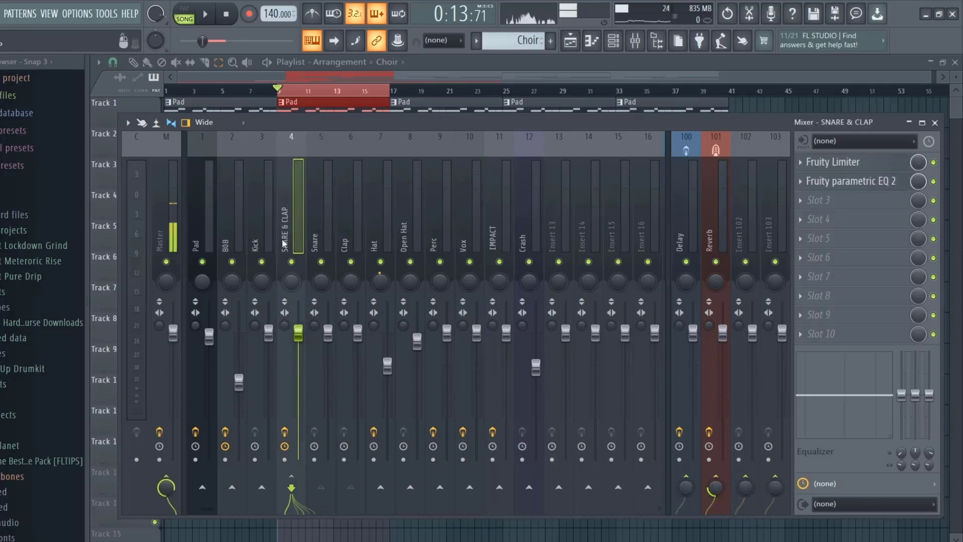
pyautogui.press('space')
pyautogui.click(350, 230)
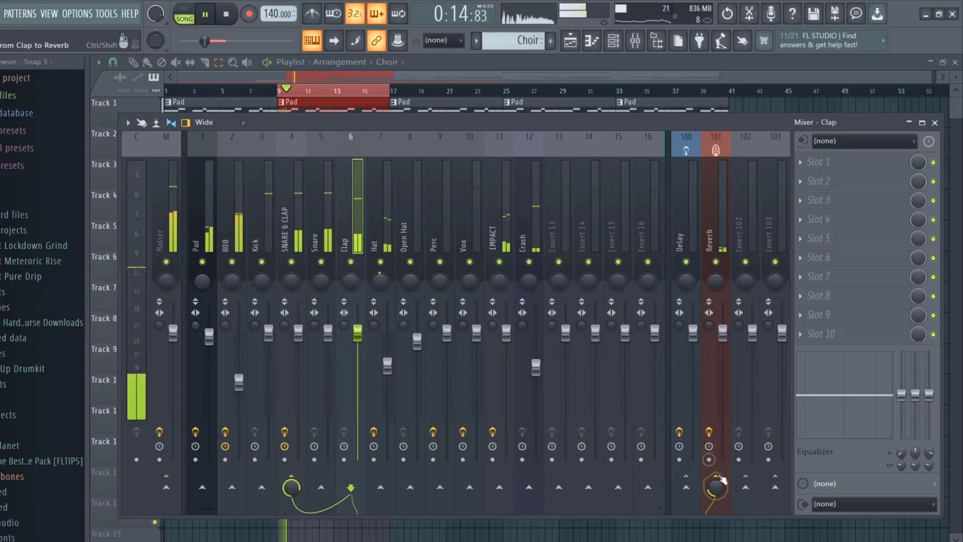
pyautogui.moveTo(726, 490); pyautogui.dragTo(725, 482)
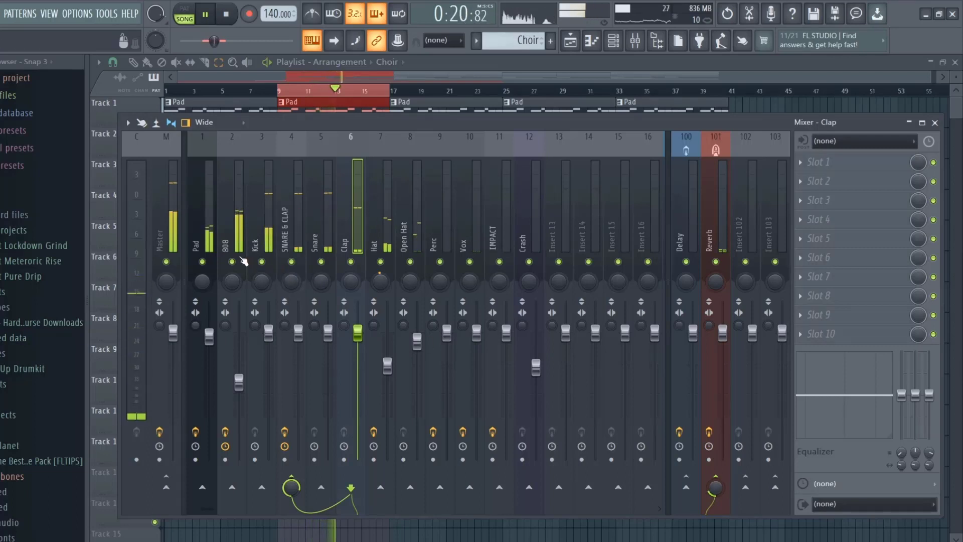
# Mute the Pad and 808 tracks, reduce the Clap's Reverb send, and give the Hat track a low Reverb send.
pyautogui.click(202, 261)
pyautogui.click(232, 262)
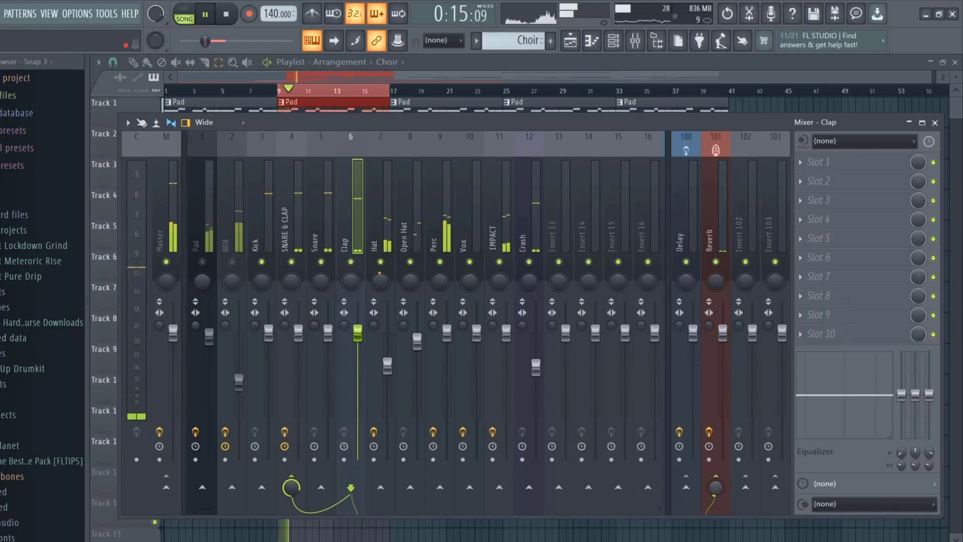
pyautogui.click(380, 236)
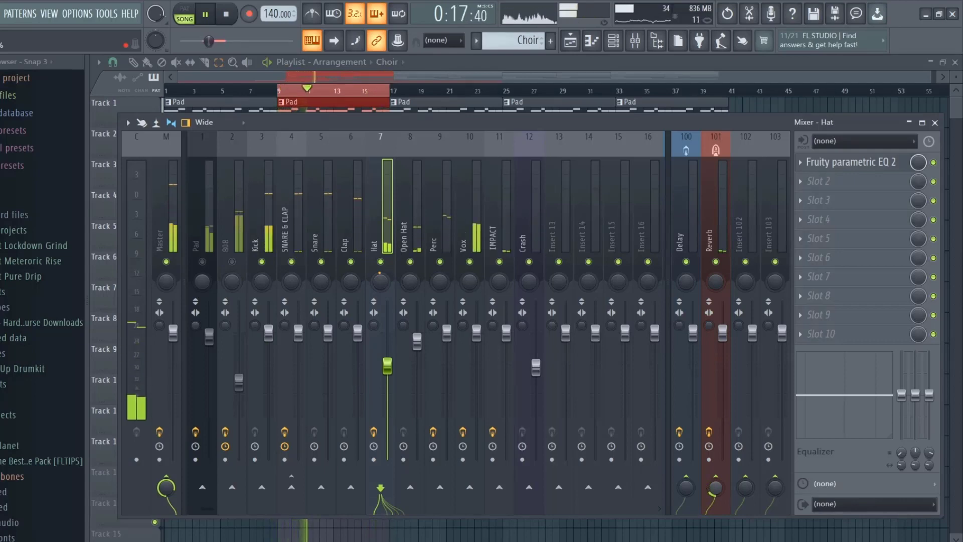
# Raise the Vox track's Reverb send to a moderate level while replaying the loop.
pyautogui.click(477, 226)
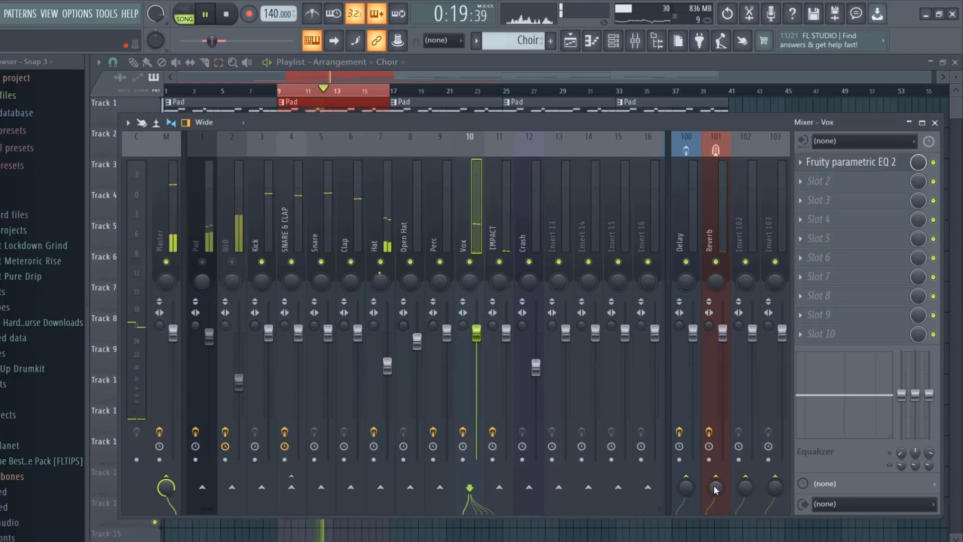
pyautogui.press('space')
pyautogui.press('space')
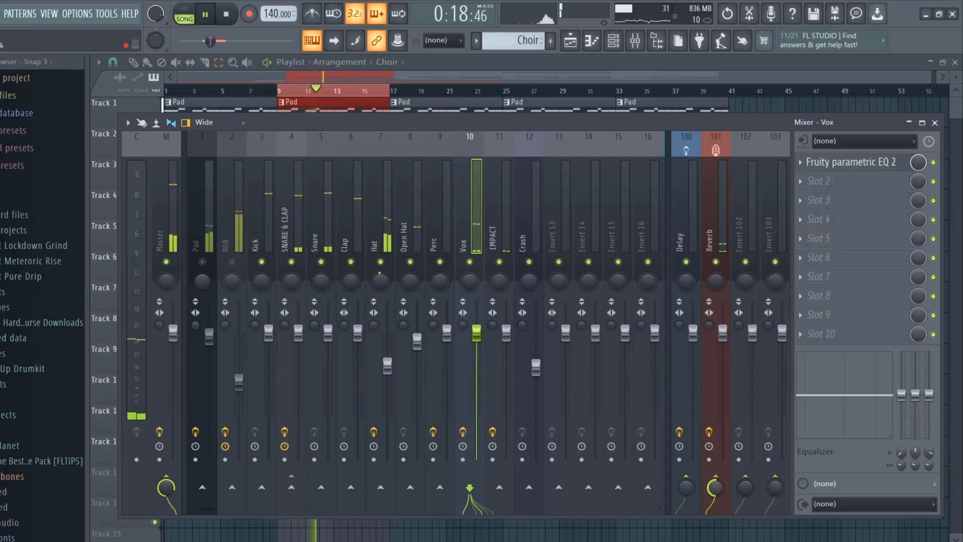
# Return to the Hat track and reduce its Reverb send to a very low level, checking it during playback.
pyautogui.press('Left')
pyautogui.press('Left')
pyautogui.press('Left')
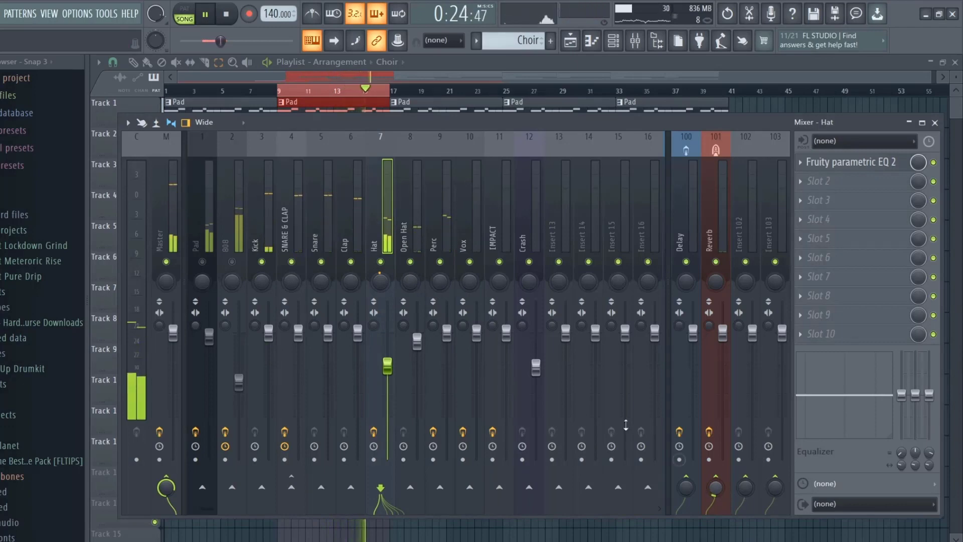
pyautogui.press('space')
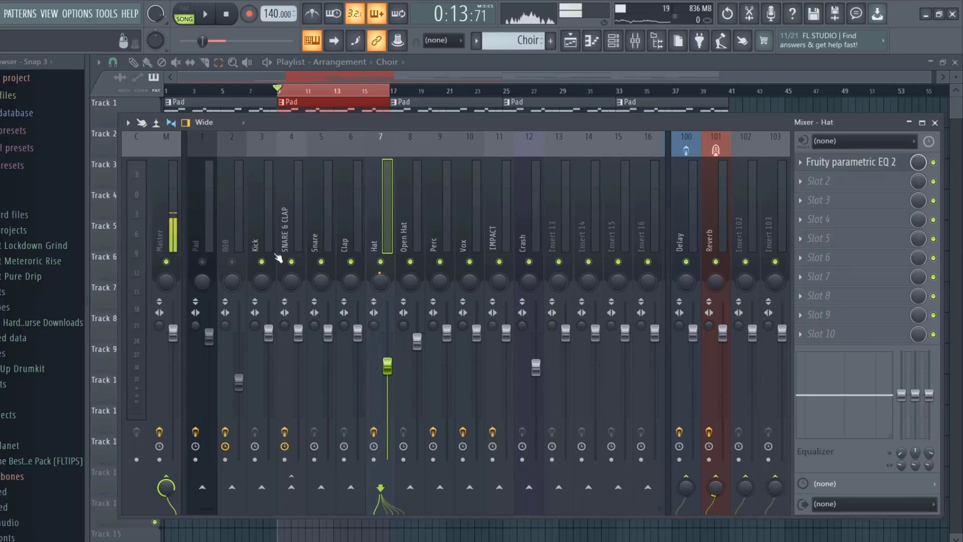
pyautogui.press('space')
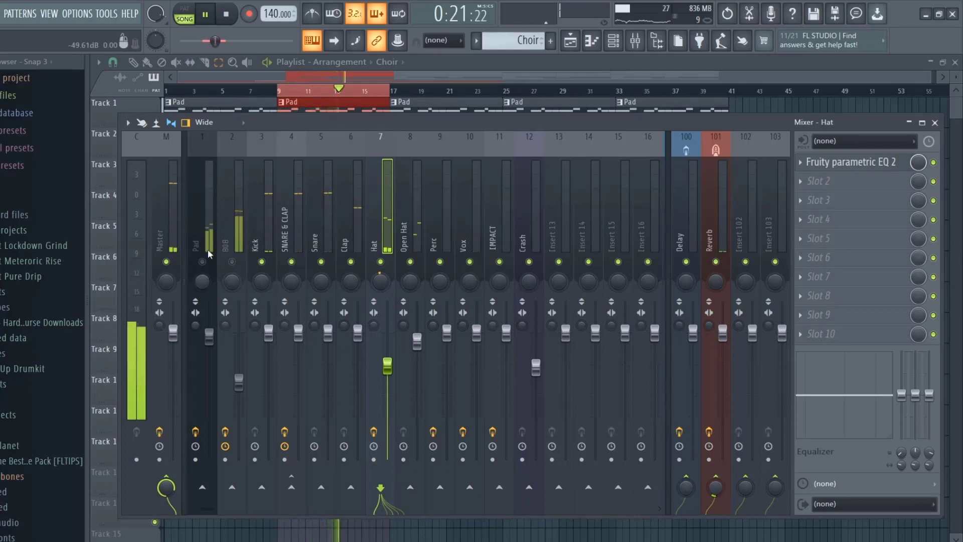
pyautogui.press('space')
# Unmute the 808 and Pad tracks and lower the Vox track's volume slightly during playback.
pyautogui.click(231, 262)
pyautogui.click(202, 262)
pyautogui.click(234, 211)
pyautogui.press('space')
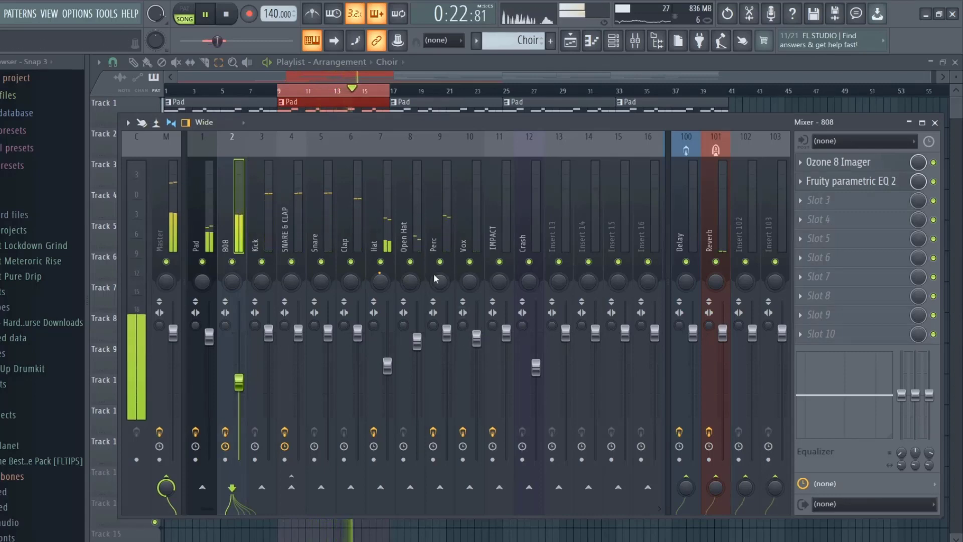
# Lower the Perc track's volume slightly and pan it a little to the left.
pyautogui.click(439, 229)
pyautogui.moveTo(453, 339)
pyautogui.mouseDown()
pyautogui.moveTo(452, 349)
pyautogui.moveTo(446, 336)
pyautogui.mouseUp()
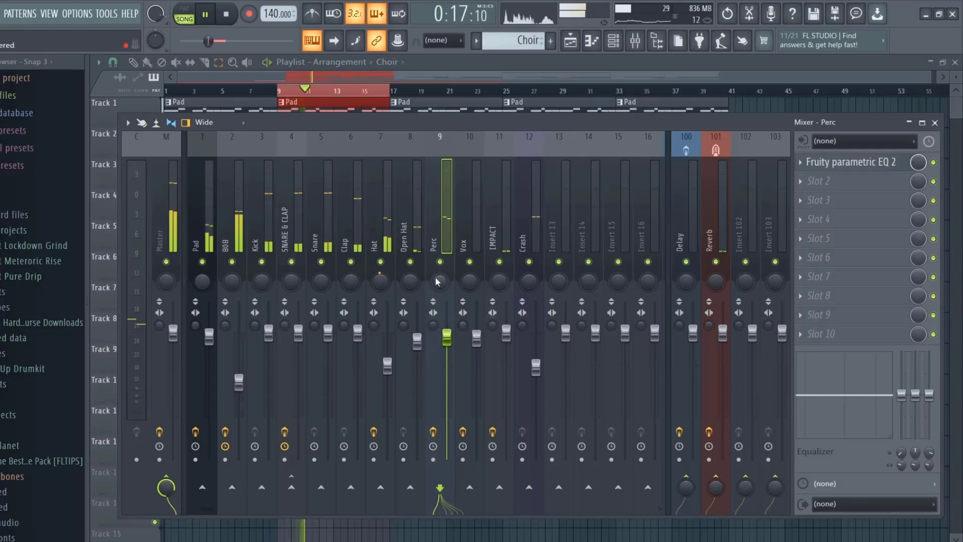
pyautogui.moveTo(439, 280); pyautogui.dragTo(439, 283)
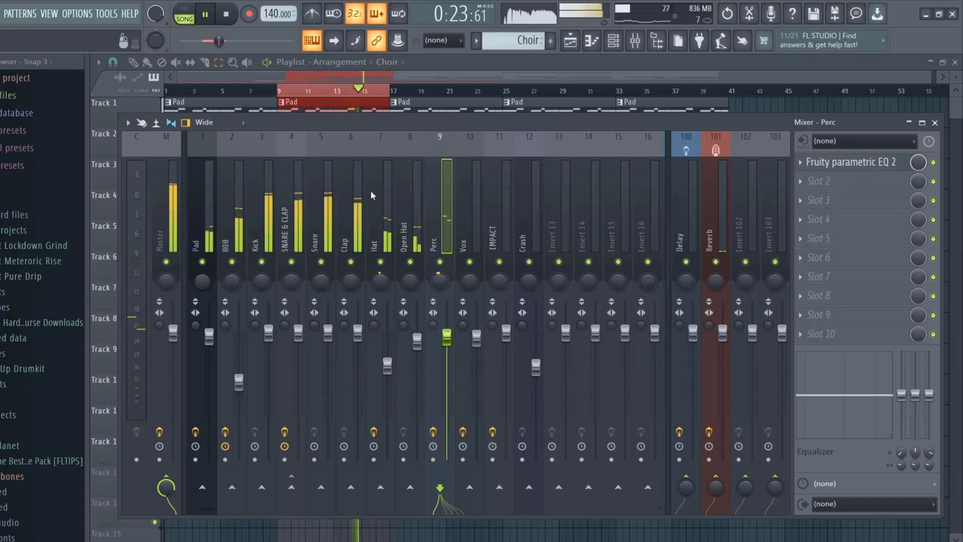
# Play the loop again and check the levels of the Master and Hat tracks.
pyautogui.press('space')
pyautogui.click(166, 204)
pyautogui.press('space')
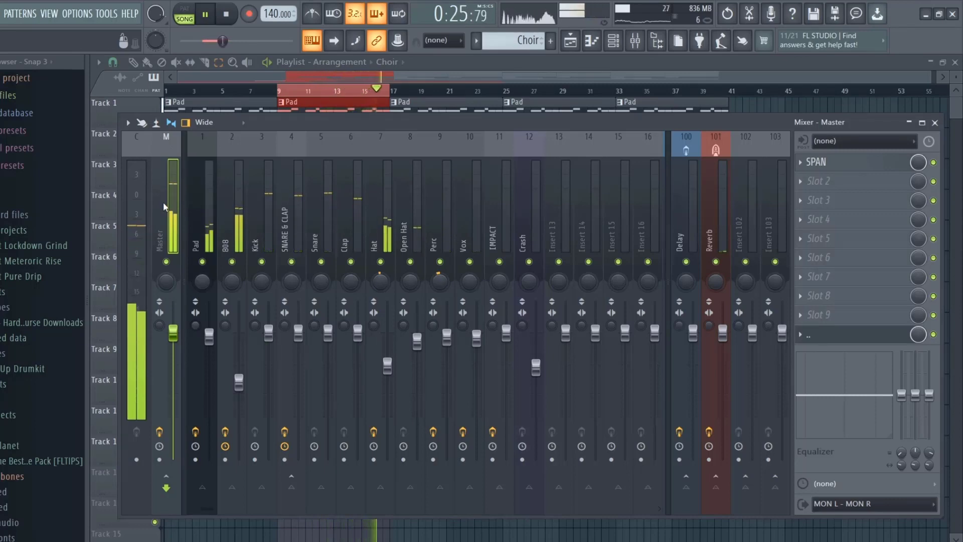
pyautogui.click(380, 225)
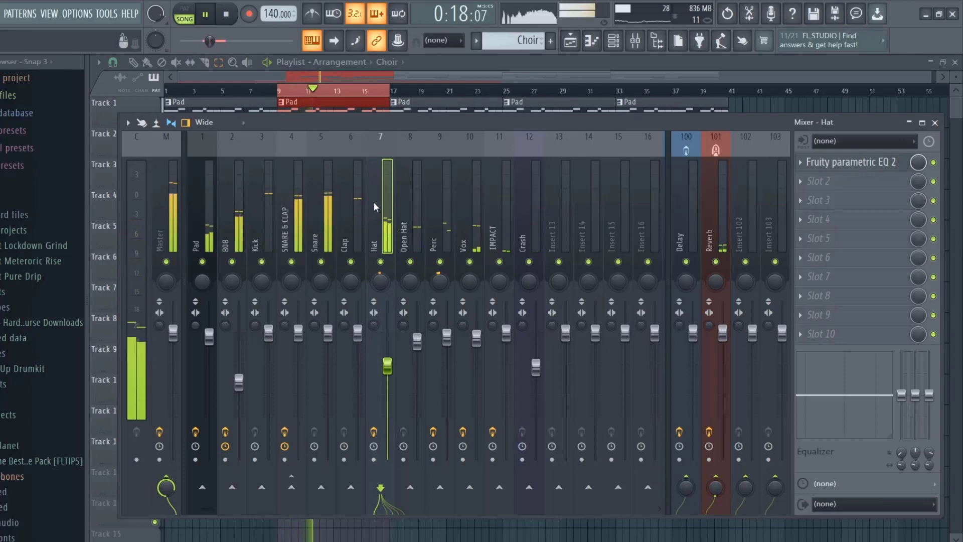
pyautogui.press('space')
# Add Fruity Chorus to the second effect slot of the Vox track.
pyautogui.click(470, 203)
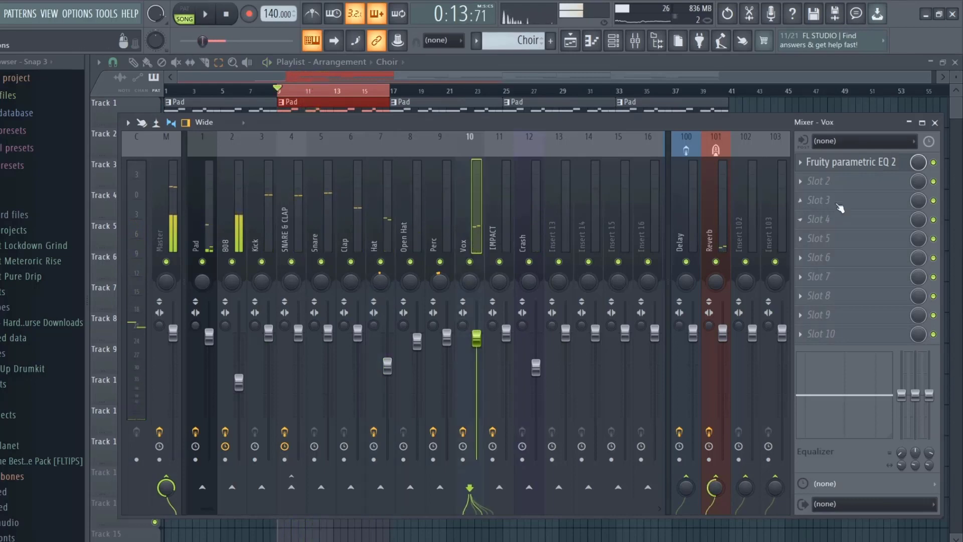
pyautogui.click(818, 180)
pyautogui.press('Escape')
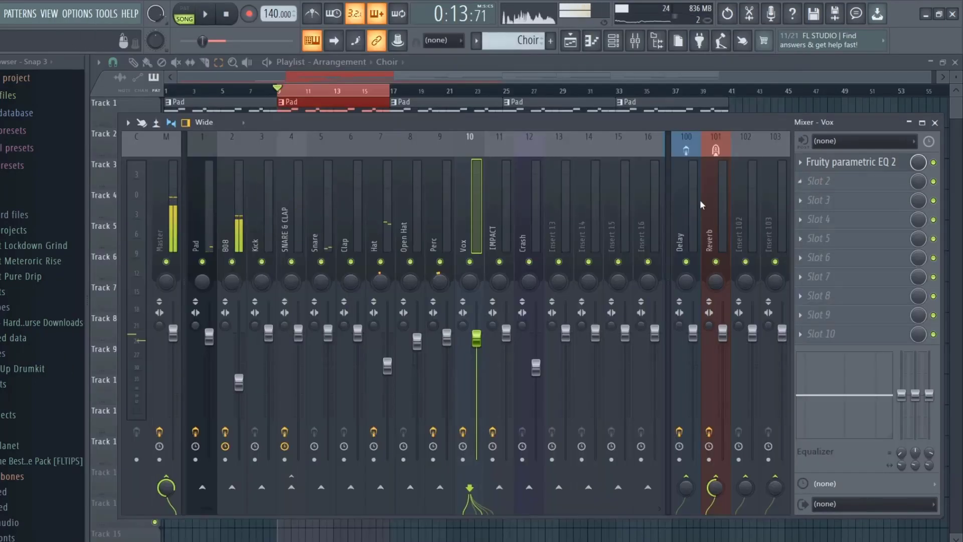
pyautogui.click(851, 187)
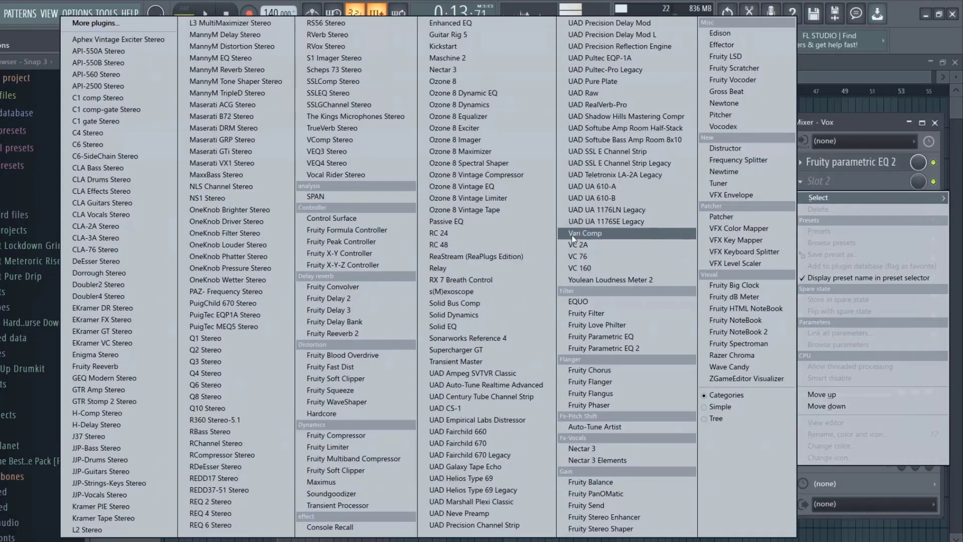
pyautogui.click(611, 373)
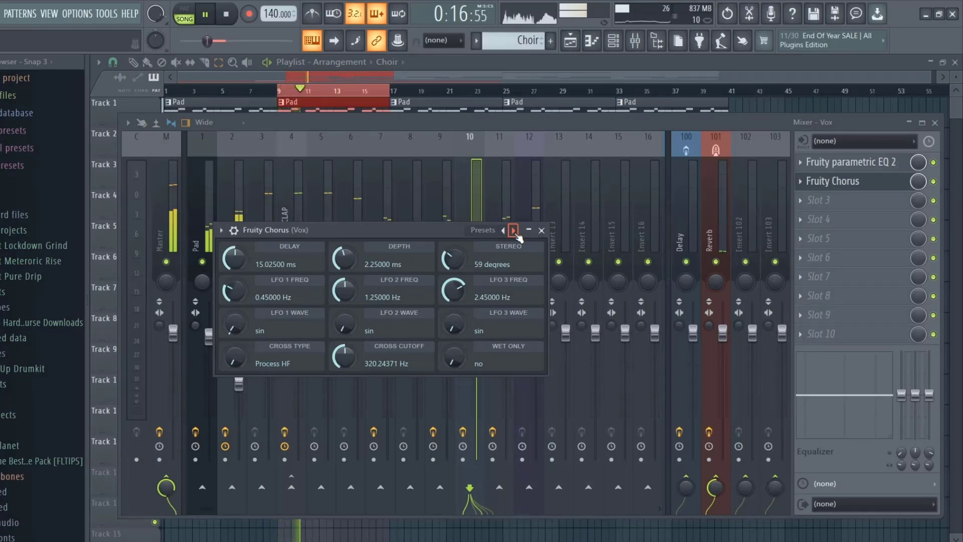
# Step through the Fruity Chorus presets on the Vox track while the loop plays and close the plugin.
pyautogui.click(513, 230)
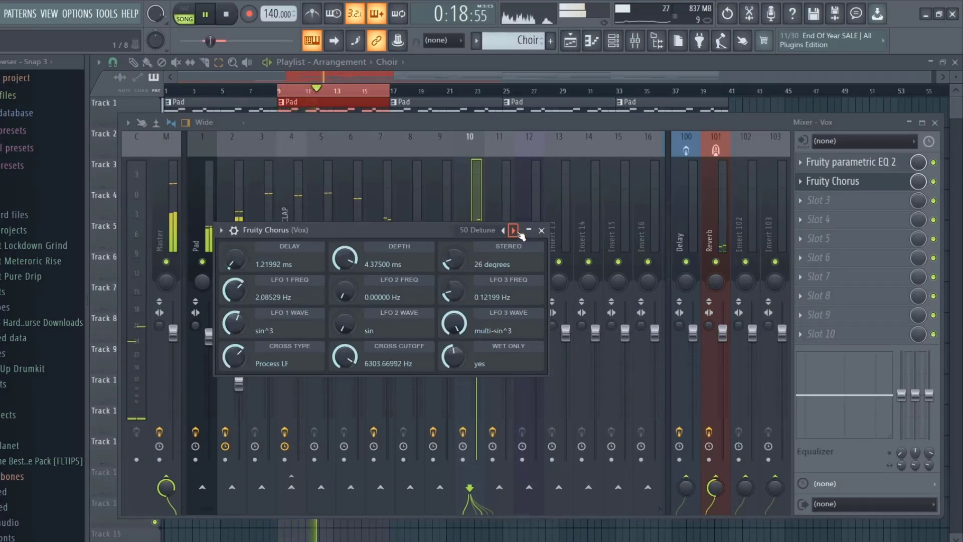
pyautogui.click(503, 231)
pyautogui.press('space')
pyautogui.click(541, 230)
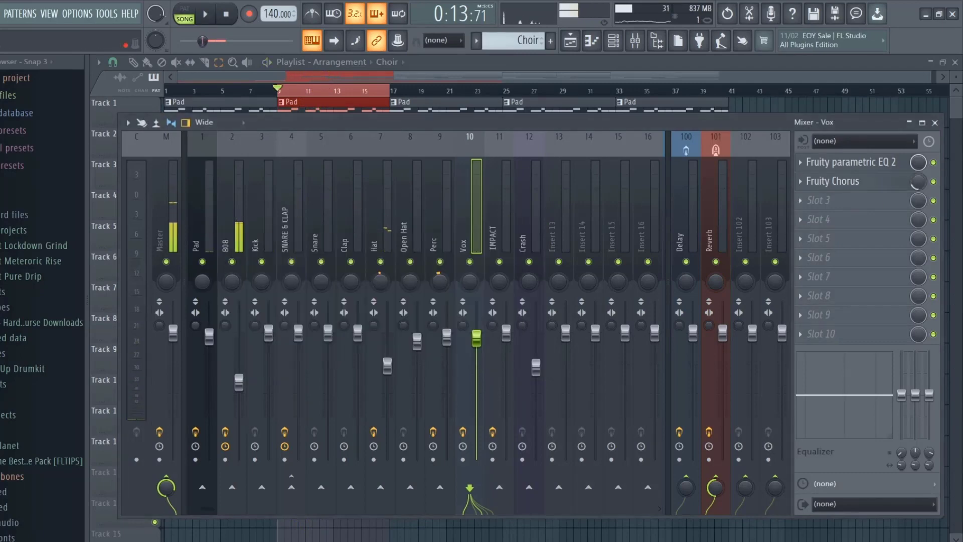
# Play the loop, check the Hat track's level and slightly adjust the Pad track's stereo separation.
pyautogui.press('space')
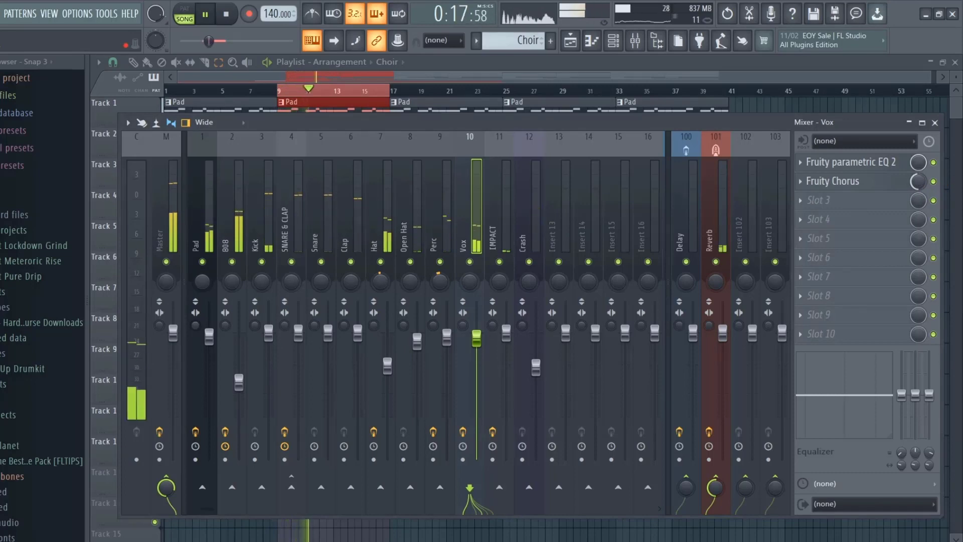
pyautogui.click(383, 236)
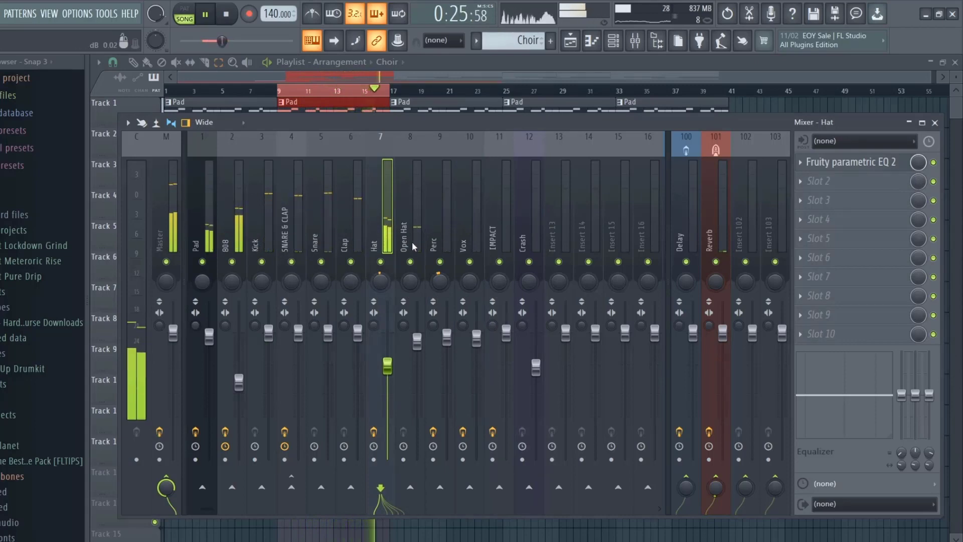
pyautogui.moveTo(195, 325)
pyautogui.mouseDown()
pyautogui.moveTo(195, 305)
pyautogui.moveTo(195, 314)
pyautogui.mouseUp()
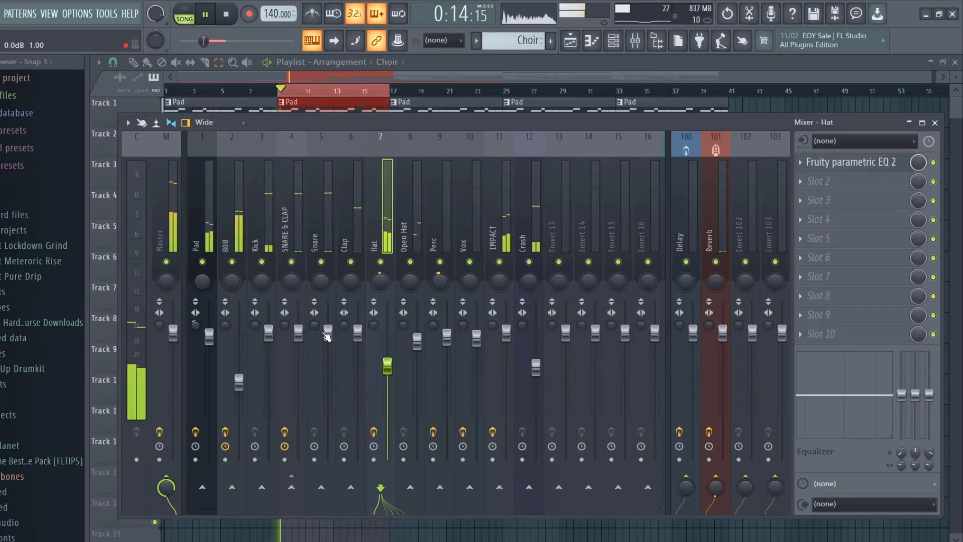
pyautogui.click(505, 240)
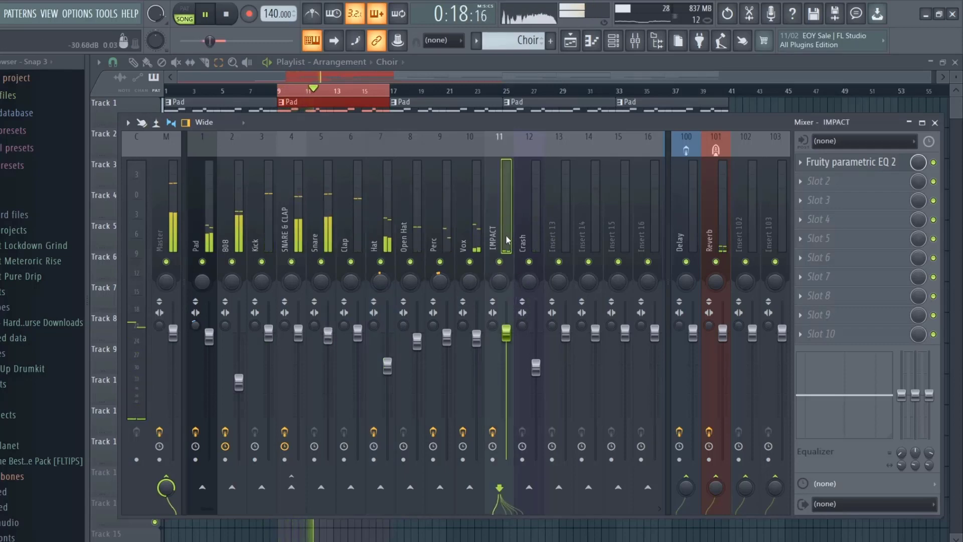
pyautogui.click(842, 182)
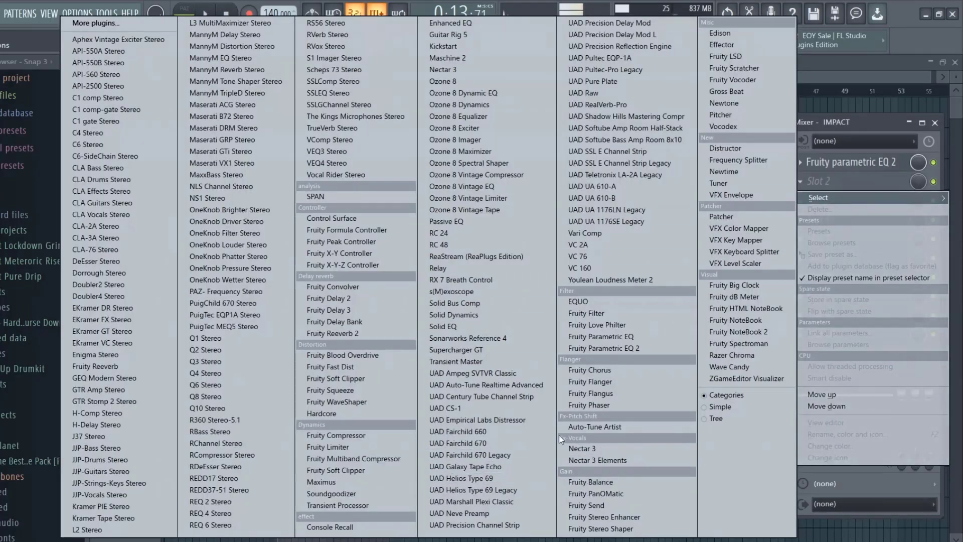
pyautogui.click(865, 124)
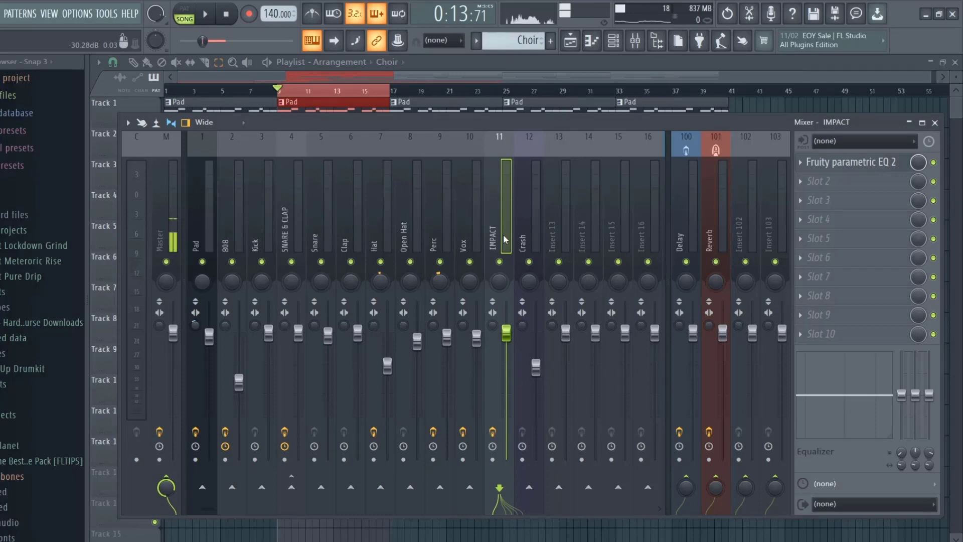
# Rename the empty Insert 13 mixer track as DRUM BUS.
pyautogui.click(558, 231)
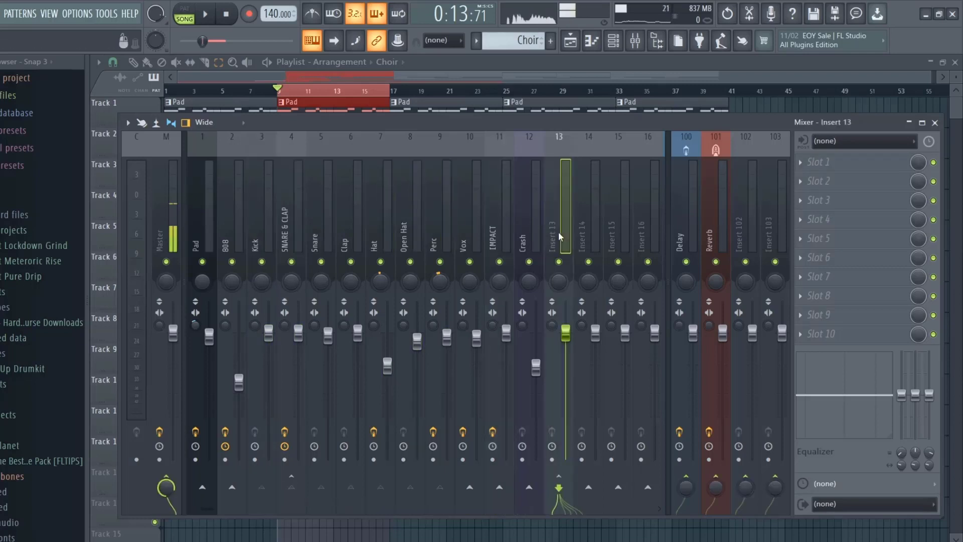
pyautogui.rightClick(553, 216)
pyautogui.click(606, 148)
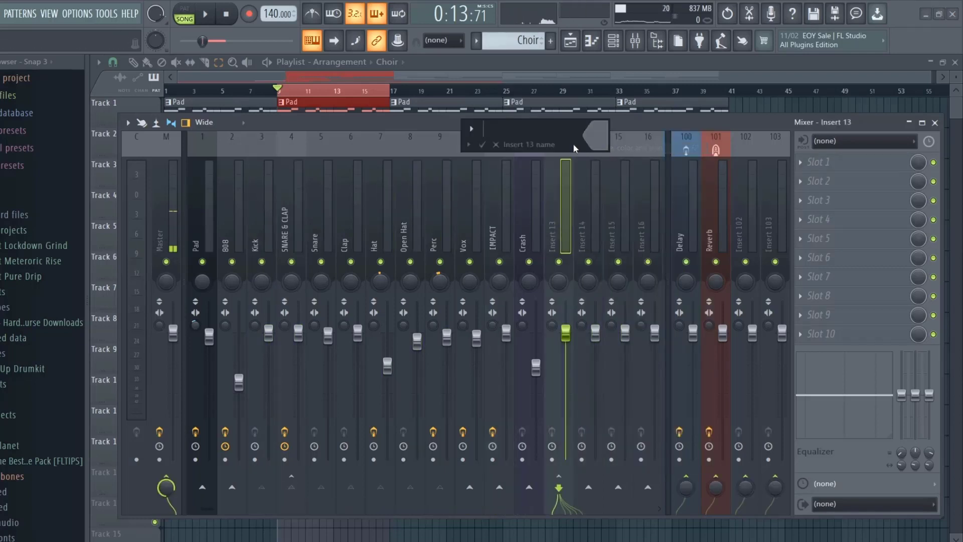
pyautogui.write('DRUM BUS')
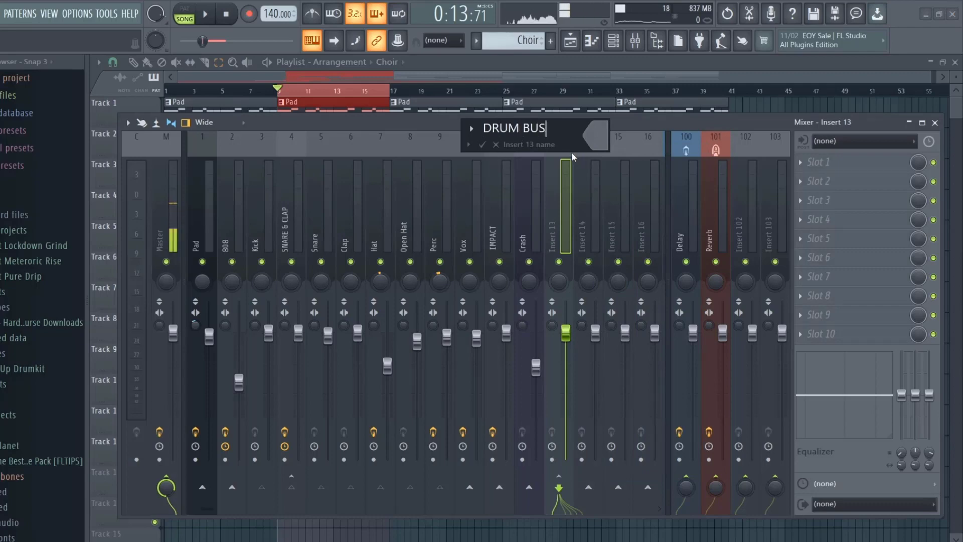
pyautogui.press('Return')
# Add Fruity Limiter to the first effect slot of DRUM BUS and switch it to compressor mode.
pyautogui.click(829, 175)
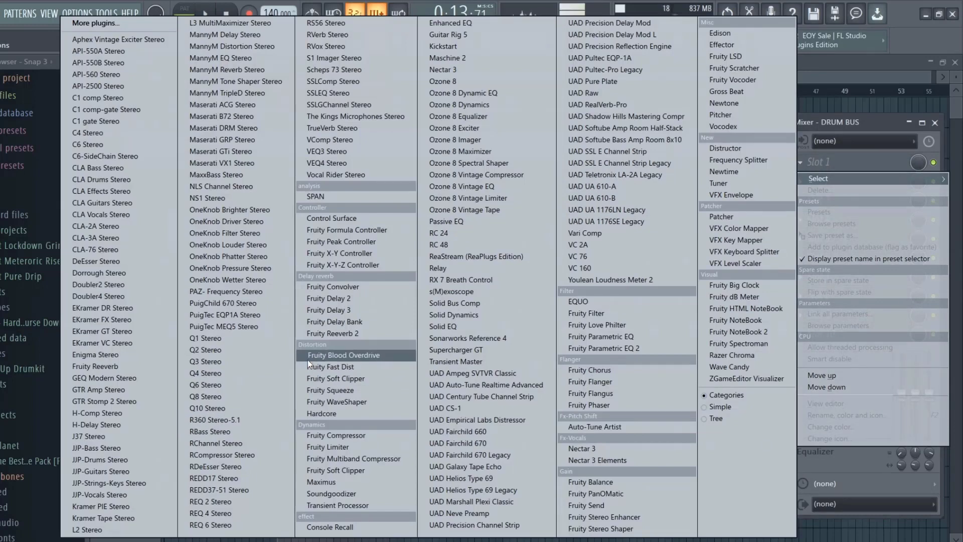
pyautogui.click(336, 445)
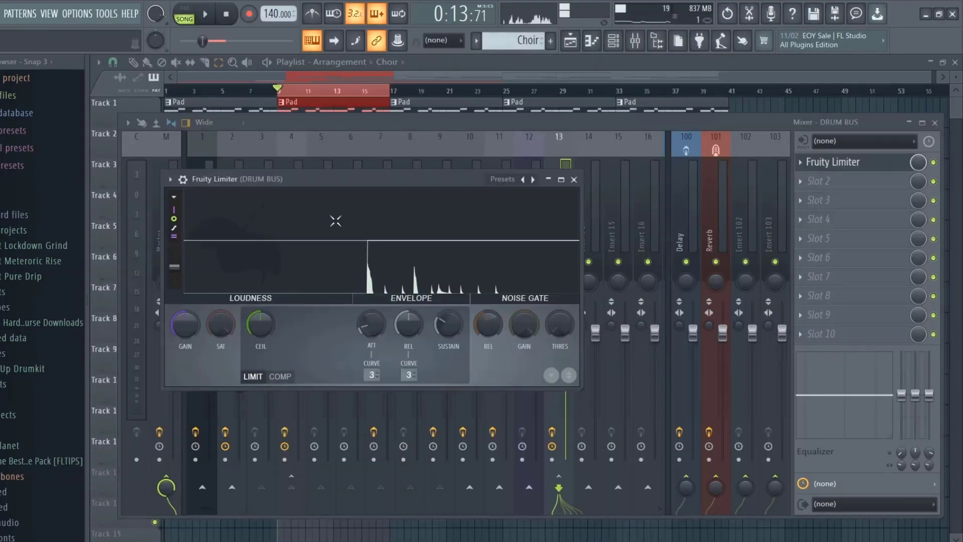
pyautogui.click(281, 377)
# Lower the DRUM BUS compressor's threshold and raise its ratio while listening to the loop, and close the plugin.
pyautogui.moveTo(260, 328); pyautogui.dragTo(260, 351)
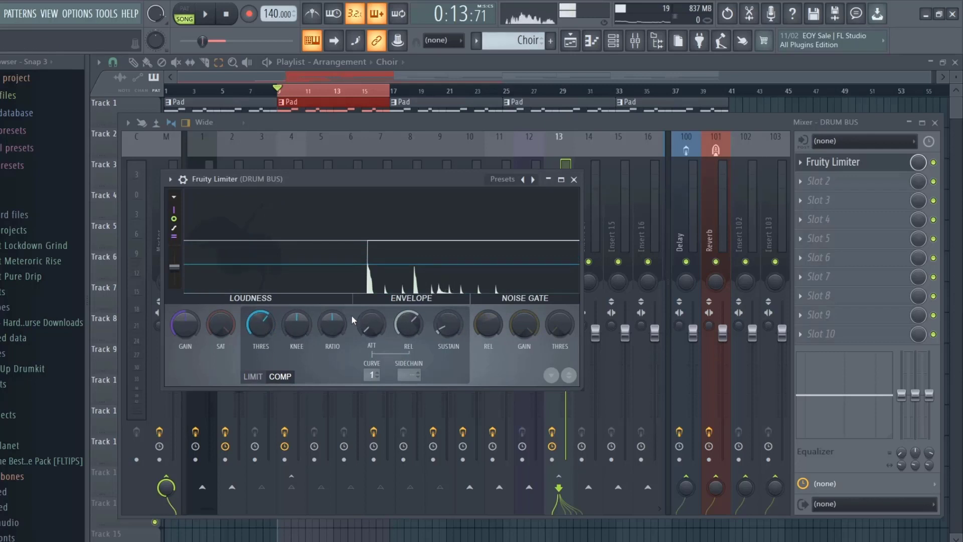
pyautogui.press('space')
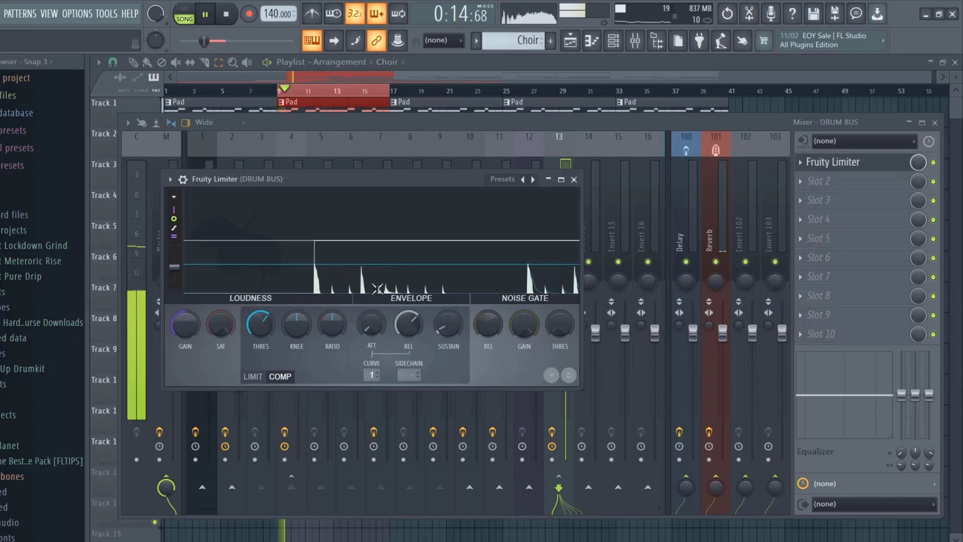
pyautogui.moveTo(330, 328); pyautogui.dragTo(331, 313)
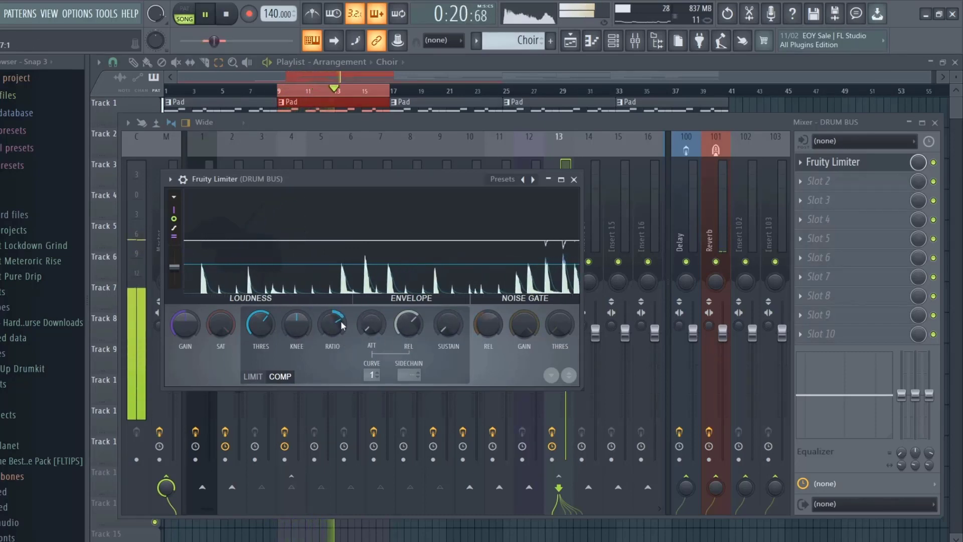
pyautogui.moveTo(271, 323); pyautogui.dragTo(271, 349)
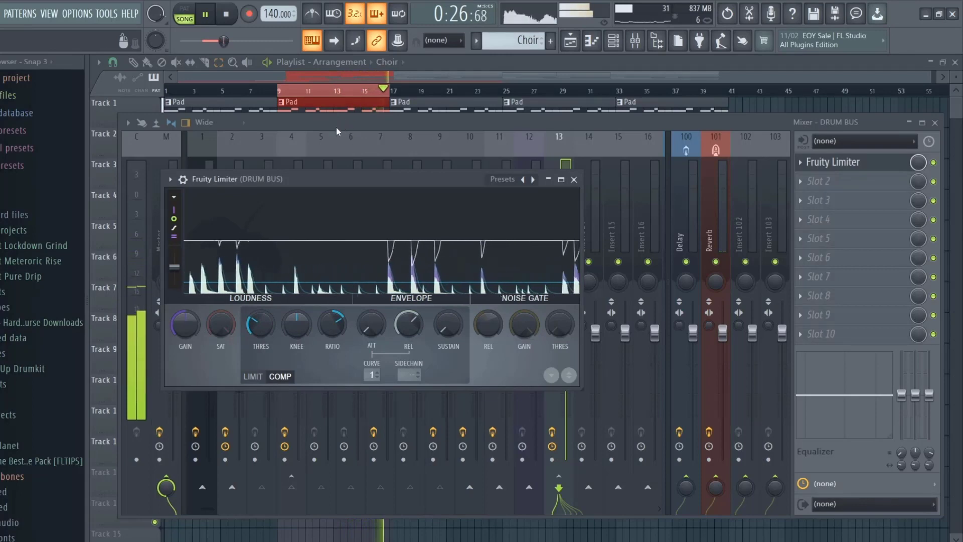
pyautogui.click(255, 124)
pyautogui.press('space')
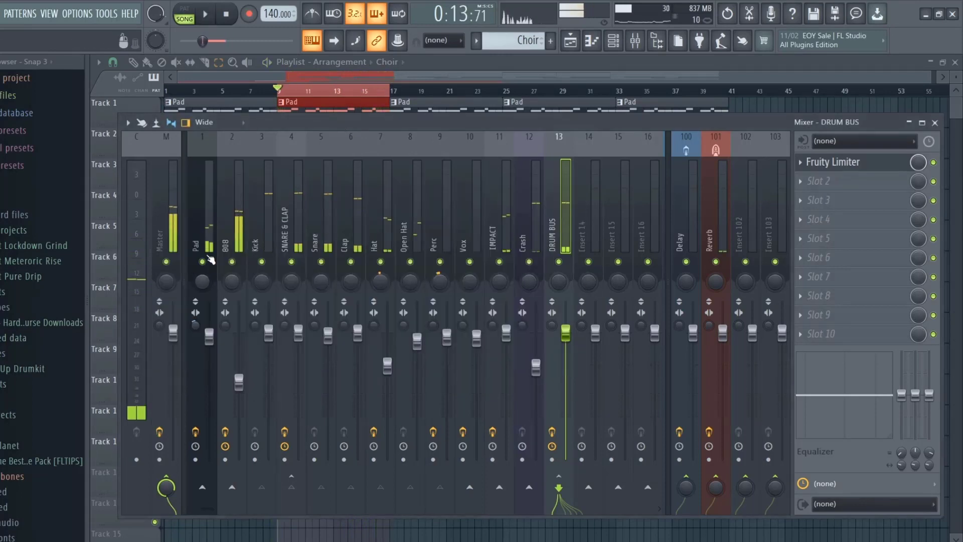
# Play the loop and check the Kick track's routing into DRUM BUS and the bus level.
pyautogui.press('space')
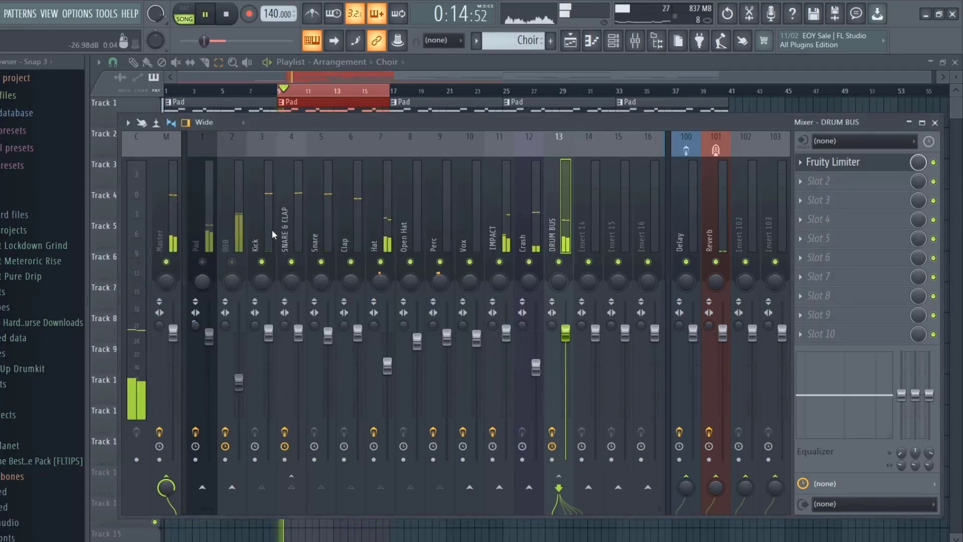
pyautogui.click(262, 232)
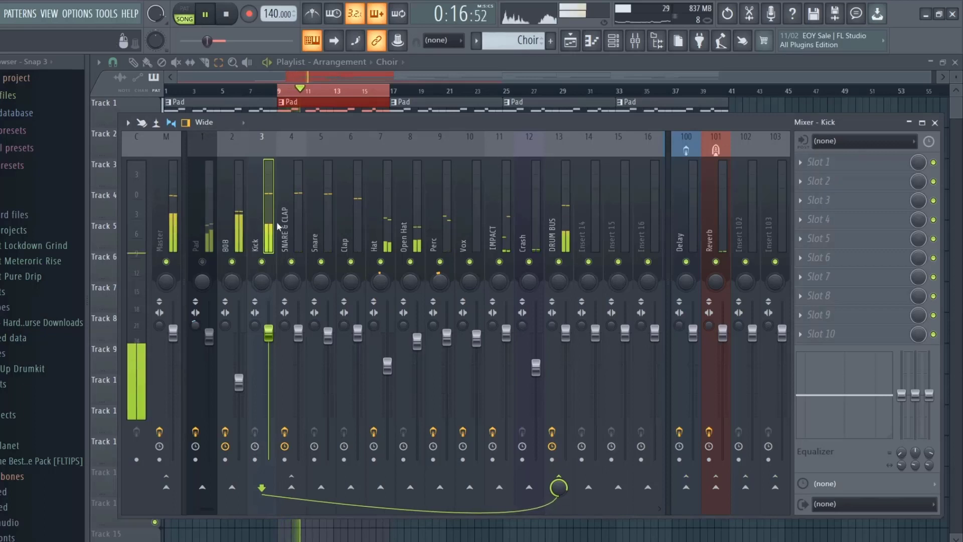
pyautogui.click(565, 218)
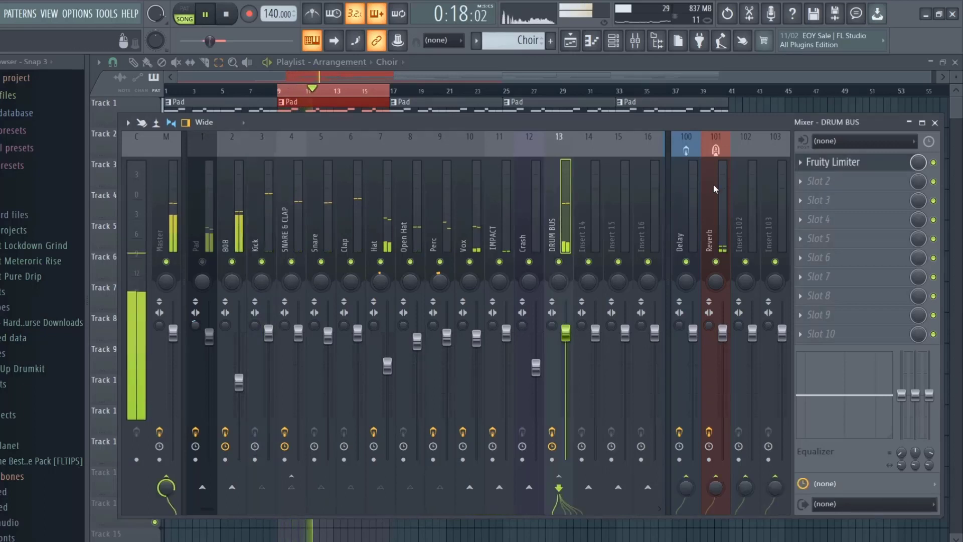
# Reopen the Fruity Limiter on DRUM BUS, raise the compressor's attack and shorten its release.
pyautogui.click(832, 162)
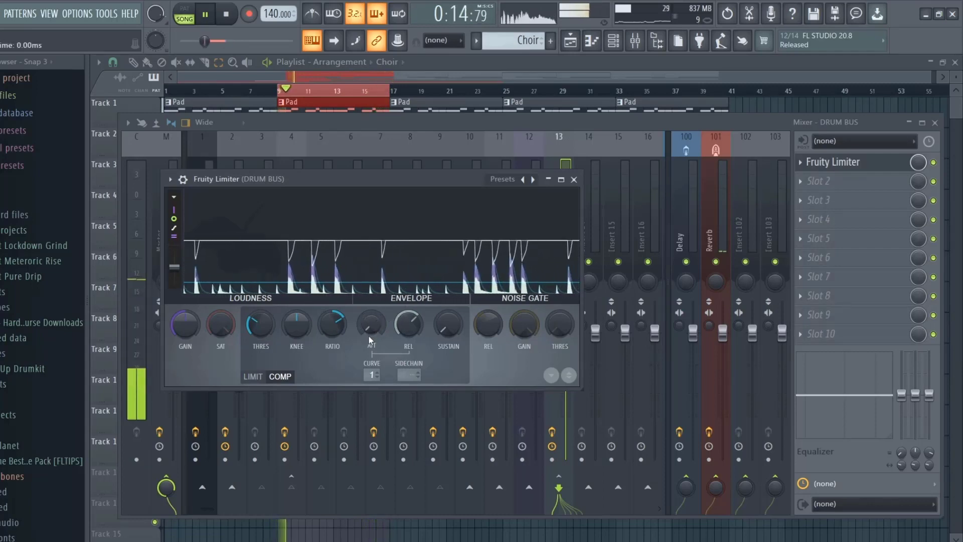
pyautogui.press('space')
pyautogui.moveTo(368, 330); pyautogui.dragTo(370, 315)
pyautogui.press('space')
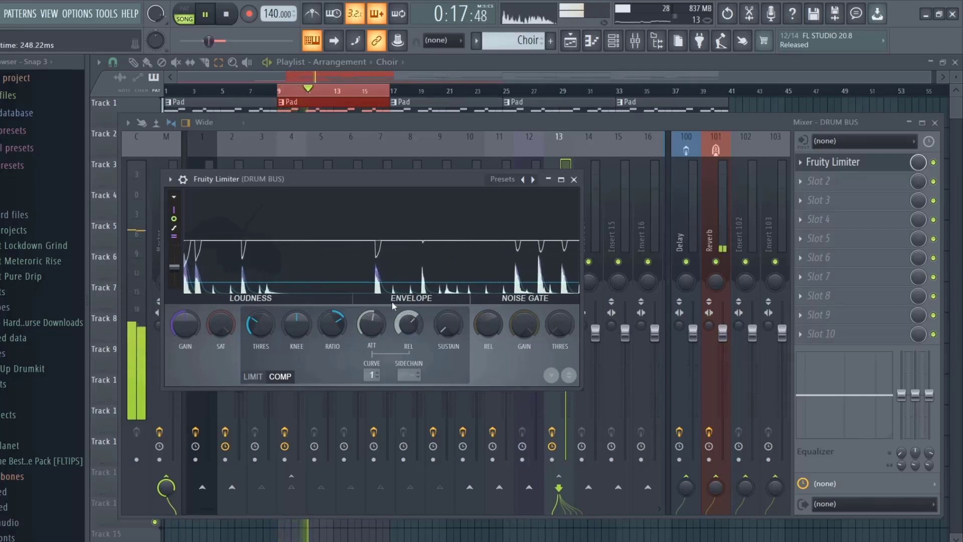
pyautogui.moveTo(423, 334); pyautogui.dragTo(423, 353)
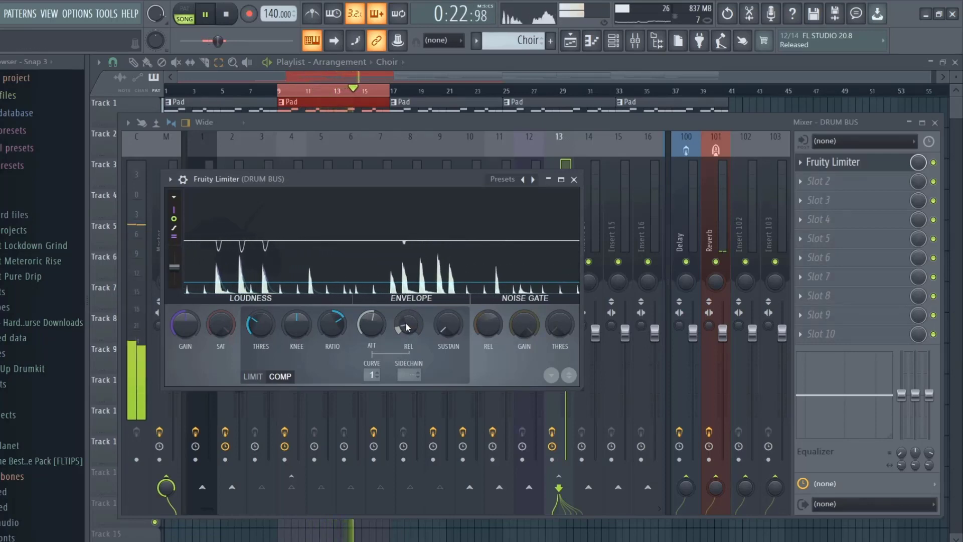
# Shorten the DRUM BUS compressor's attack during playback and try out a gain adjustment.
pyautogui.press('space')
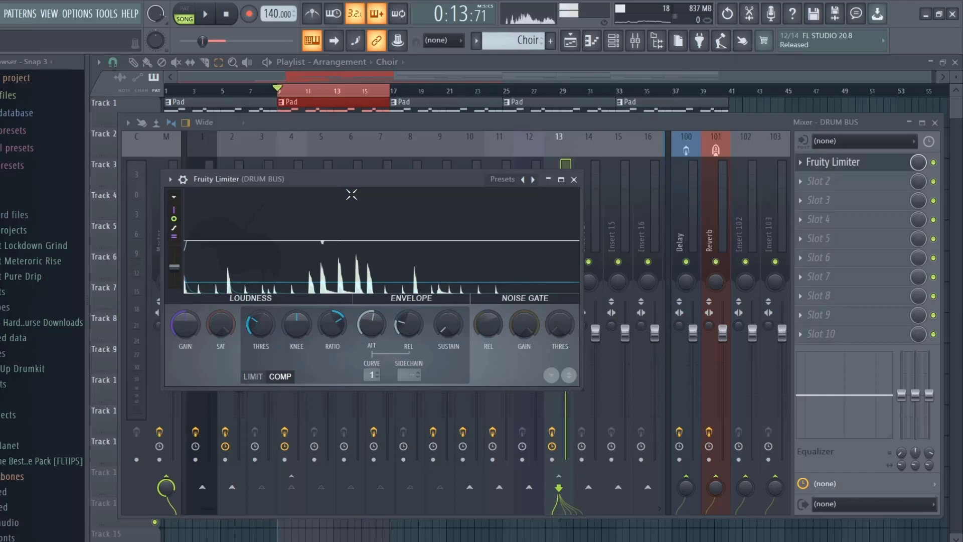
pyautogui.press('space')
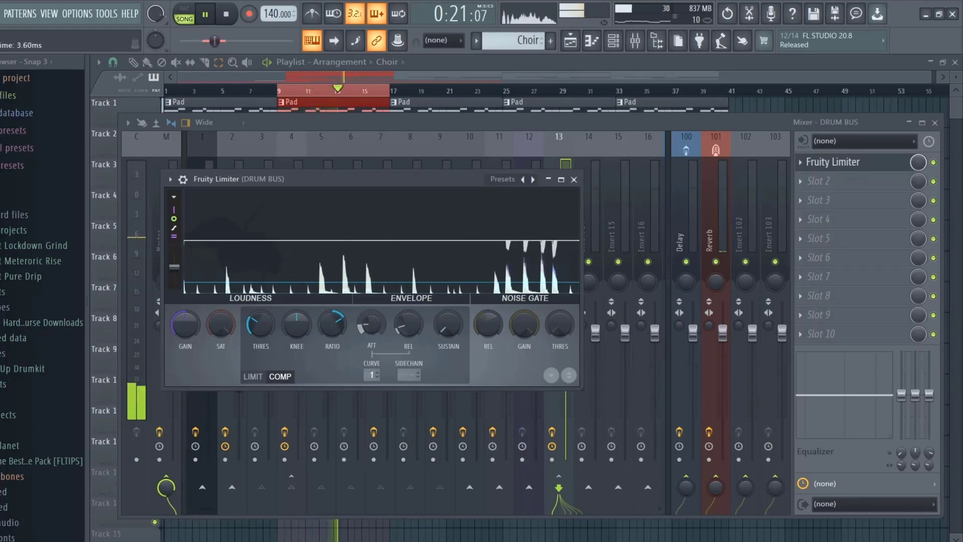
pyautogui.moveTo(371, 323); pyautogui.dragTo(371, 351)
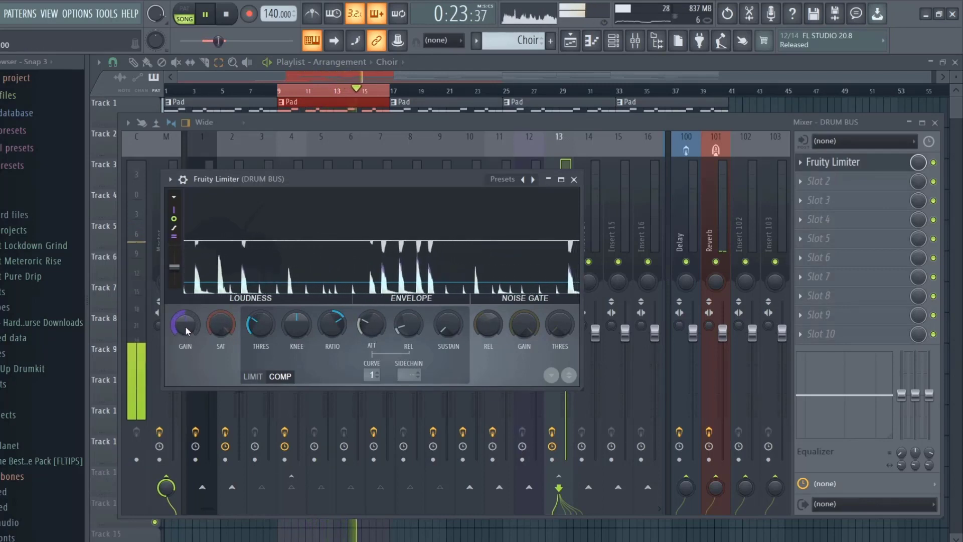
pyautogui.moveTo(185, 326)
pyautogui.mouseDown()
pyautogui.moveTo(185, 314)
pyautogui.moveTo(185, 326)
pyautogui.mouseUp()
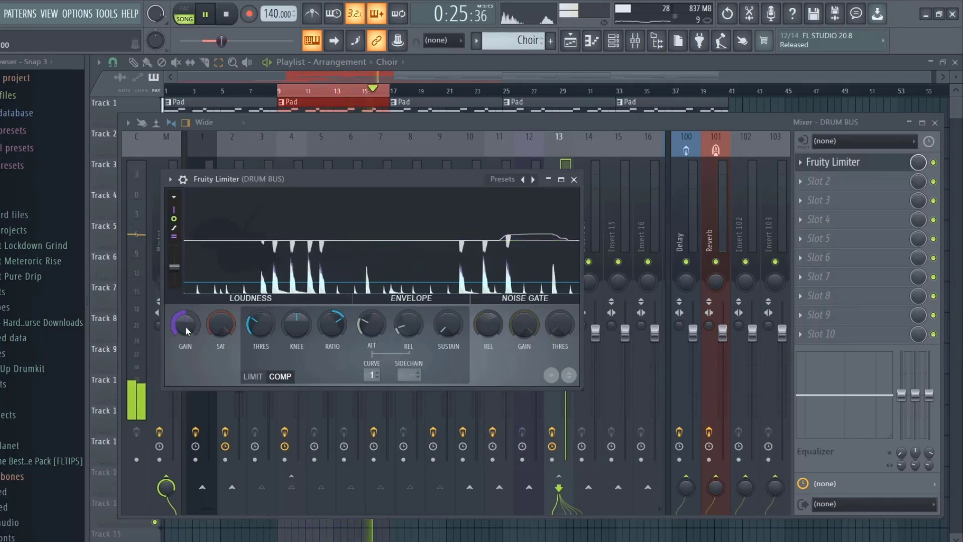
pyautogui.rightClick(188, 325)
pyautogui.click(205, 338)
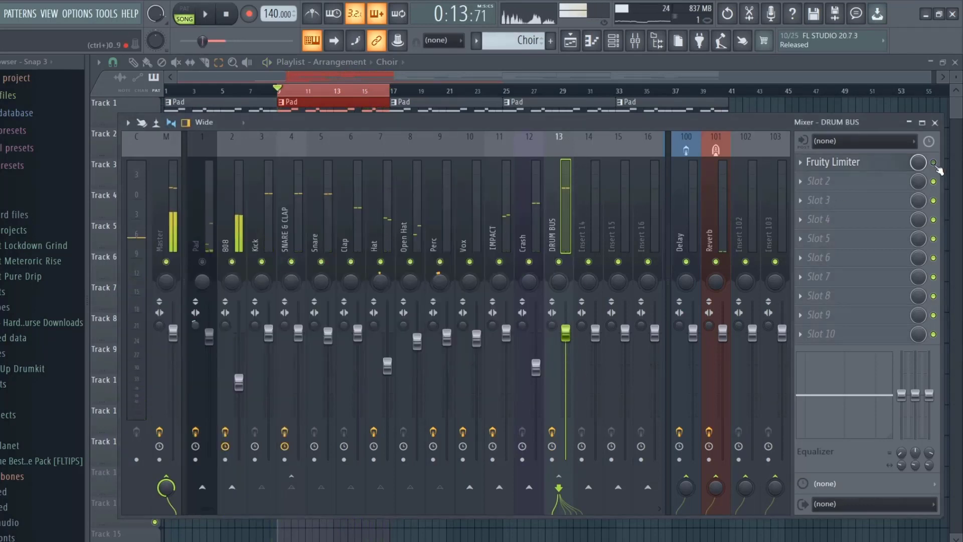
# Compare the sound and level of DRUM BUS with the Fruity Limiter bypassed and enabled during playback.
pyautogui.press('space')
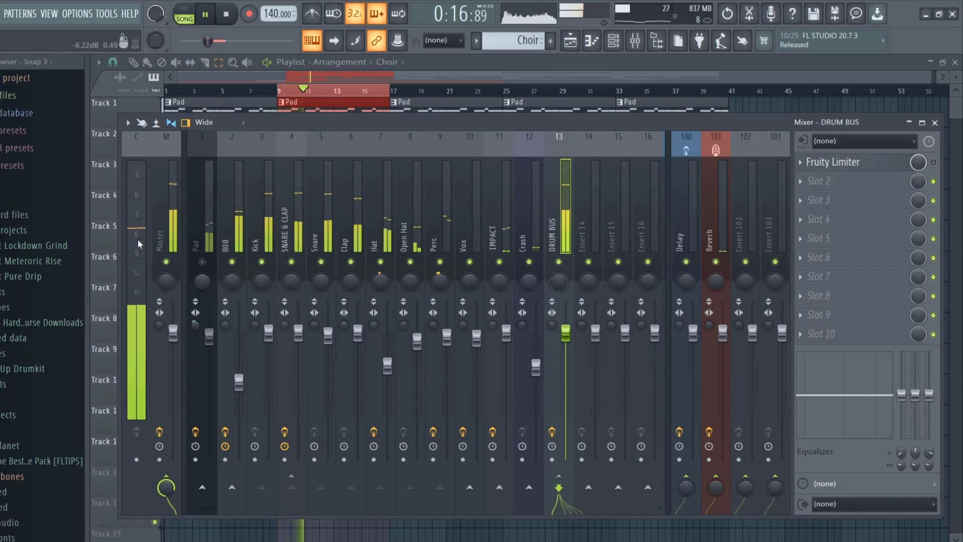
pyautogui.press('space')
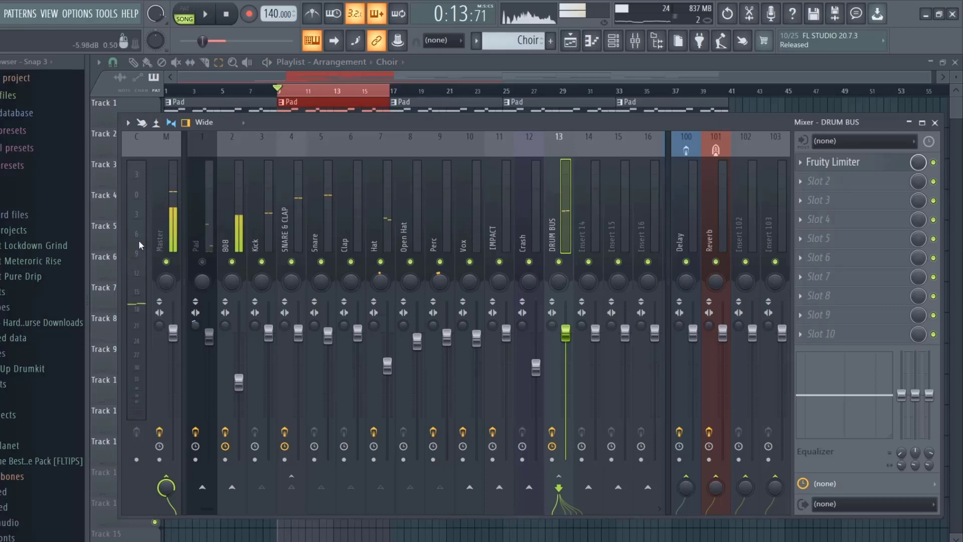
pyautogui.press('space')
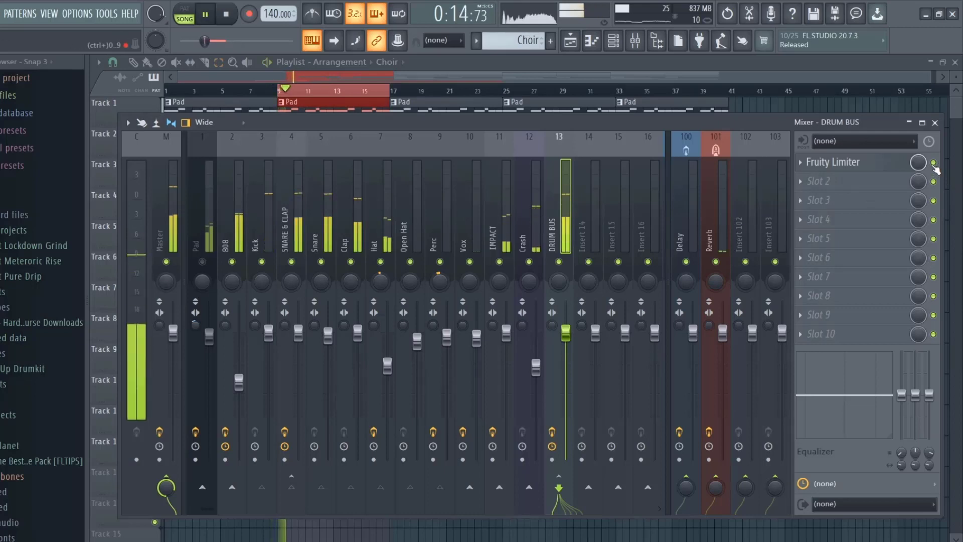
pyautogui.press('space')
pyautogui.press('space')
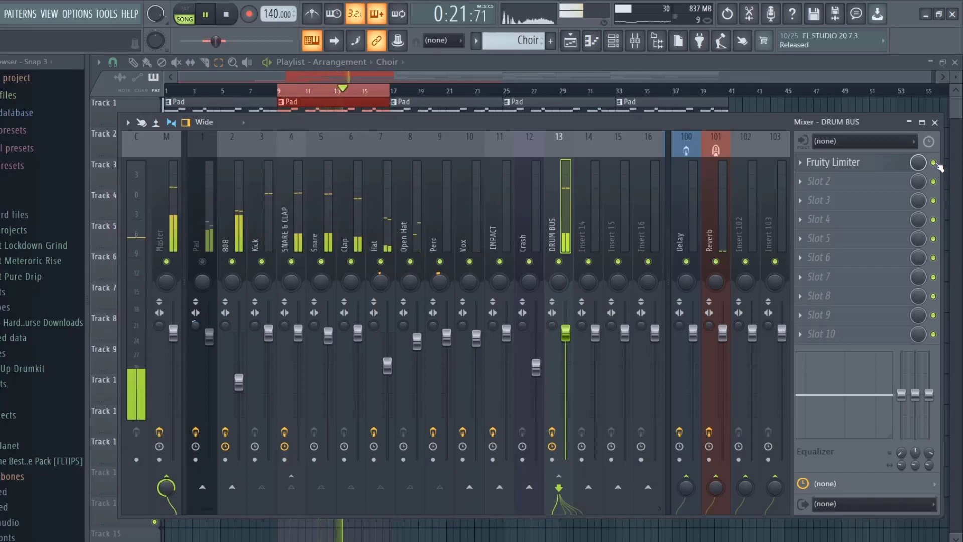
pyautogui.click(934, 163)
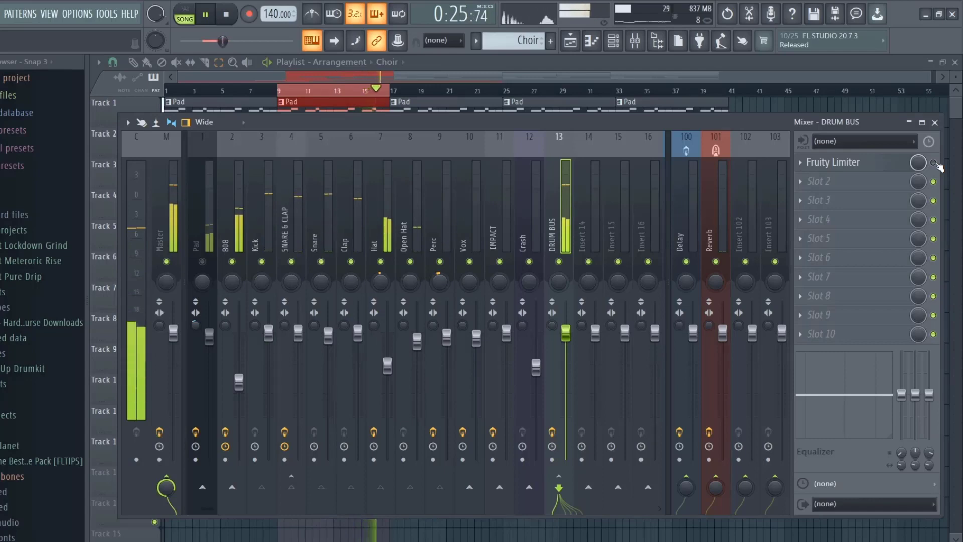
pyautogui.click(935, 163)
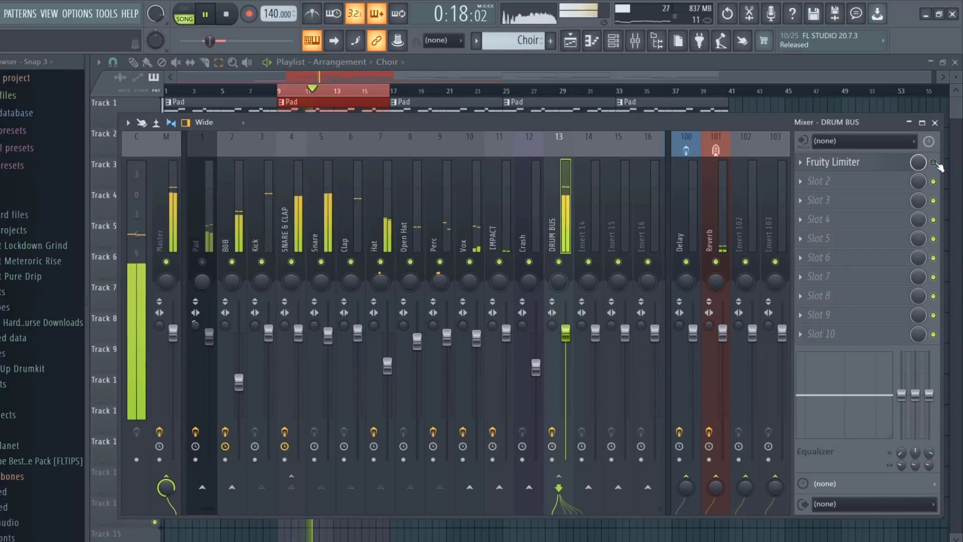
# Toggle the DRUM BUS Fruity Limiter off and on a few more times during playback, leaving it enabled.
pyautogui.click(933, 163)
pyautogui.click(934, 163)
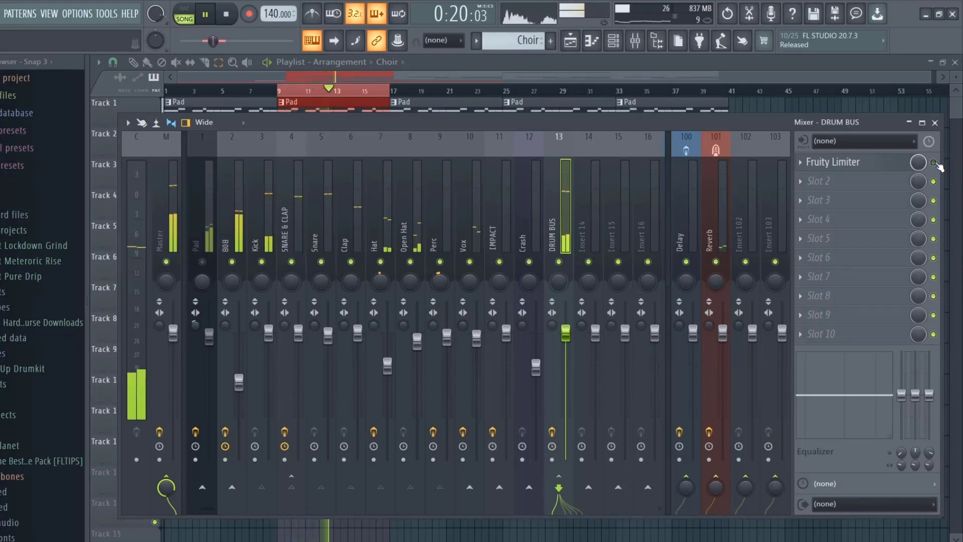
pyautogui.click(934, 163)
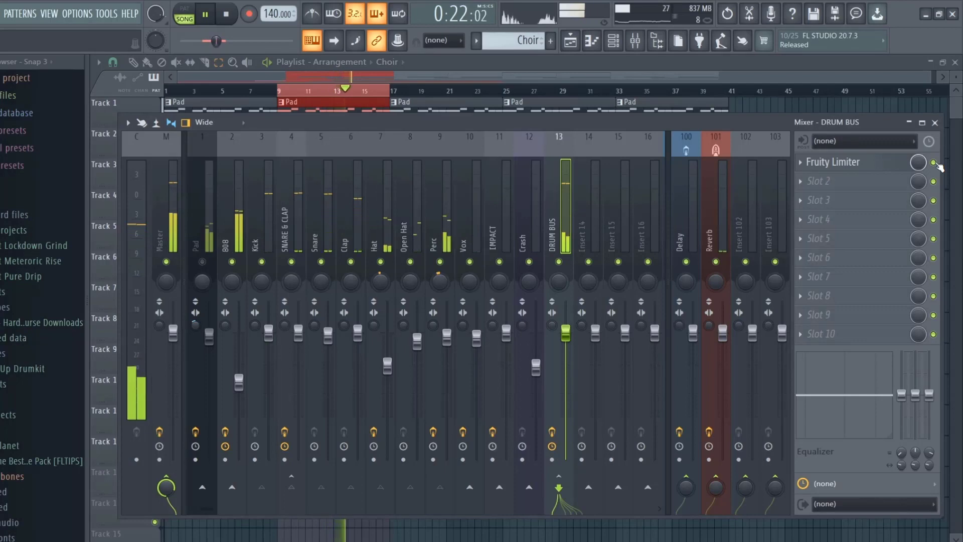
pyautogui.click(933, 163)
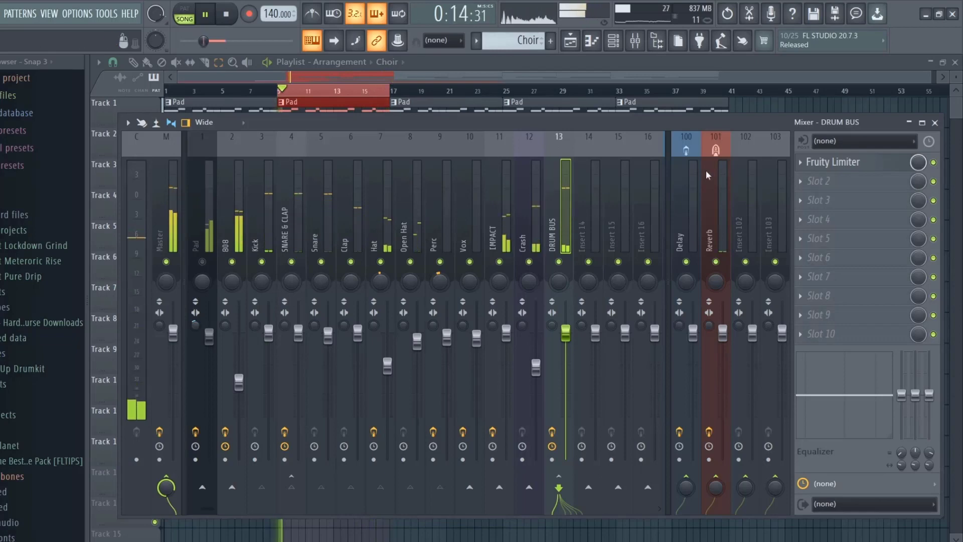
pyautogui.press('space')
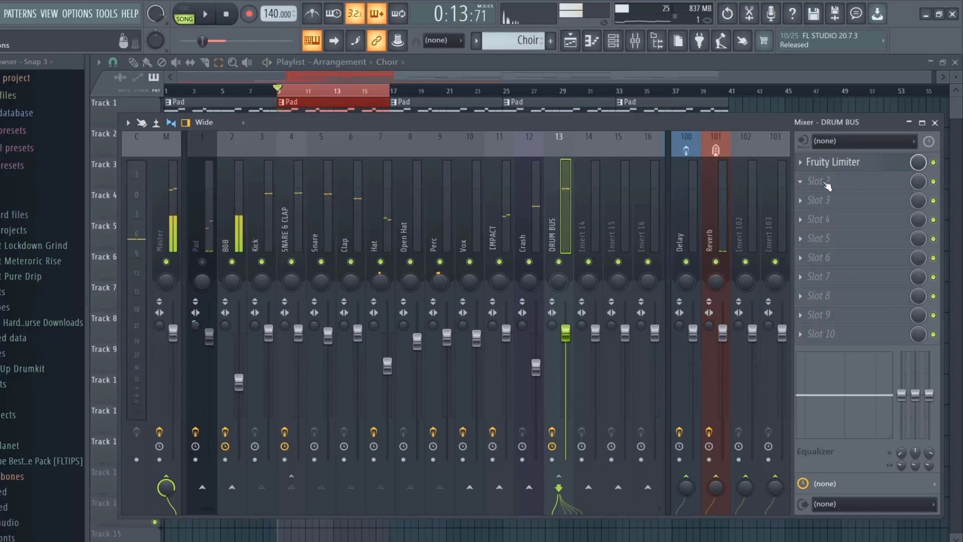
# Switch the DRUM BUS Fruity Limiter to its limiter section and lower the ceiling while the loop plays.
pyautogui.click(826, 184)
pyautogui.click(826, 161)
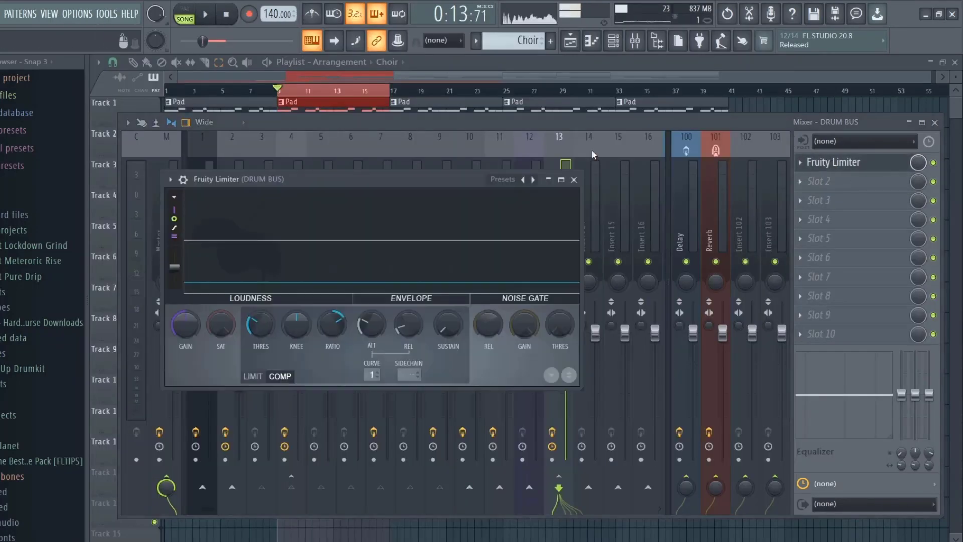
pyautogui.click(254, 376)
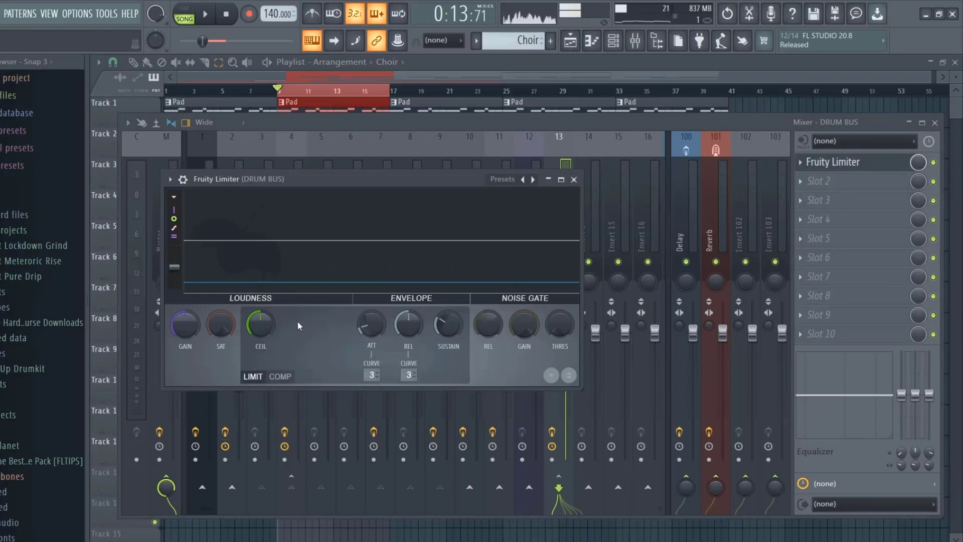
pyautogui.press('space')
pyautogui.moveTo(263, 317); pyautogui.dragTo(263, 355)
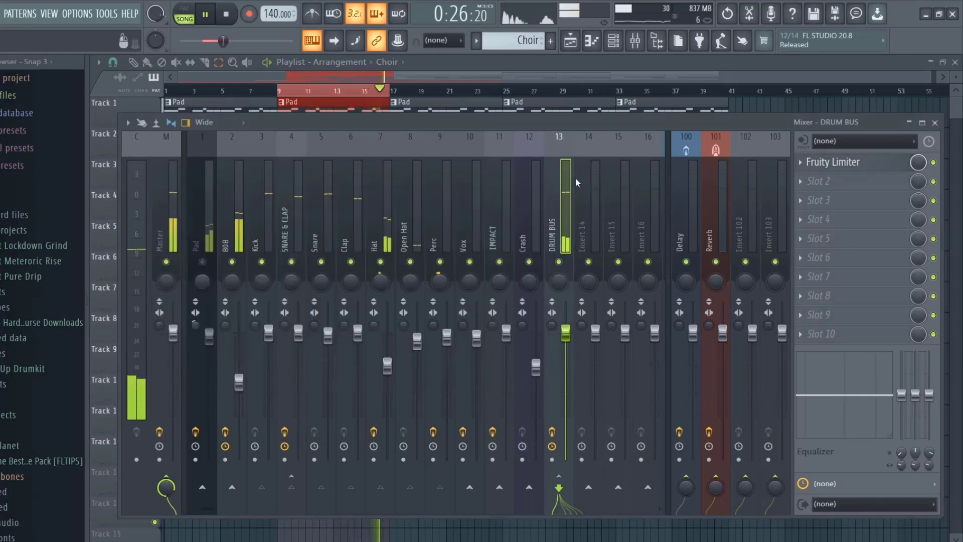
pyautogui.click(574, 179)
pyautogui.click(226, 16)
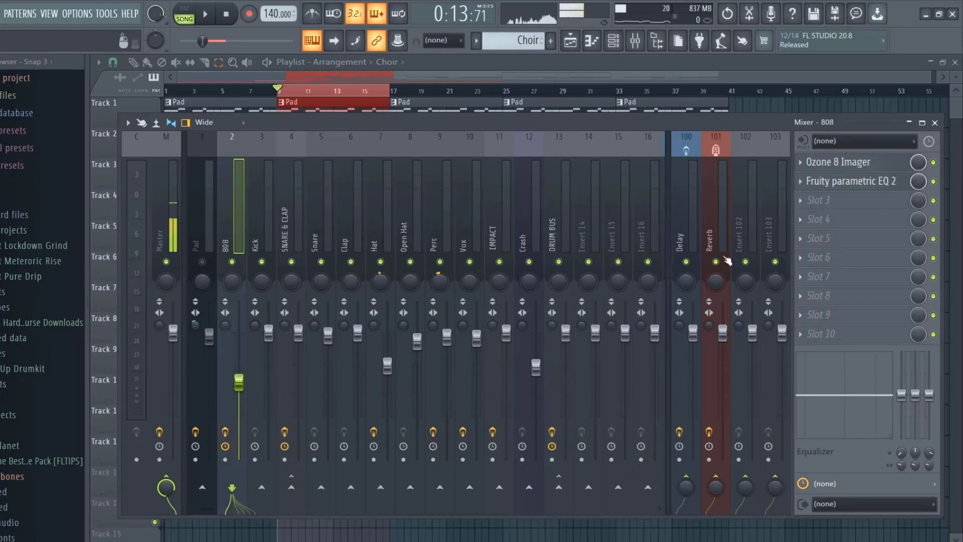
# Load C6-SideChain Stereo into slot 3 of the 808 track and view the plugin's processing settings.
pyautogui.click(826, 208)
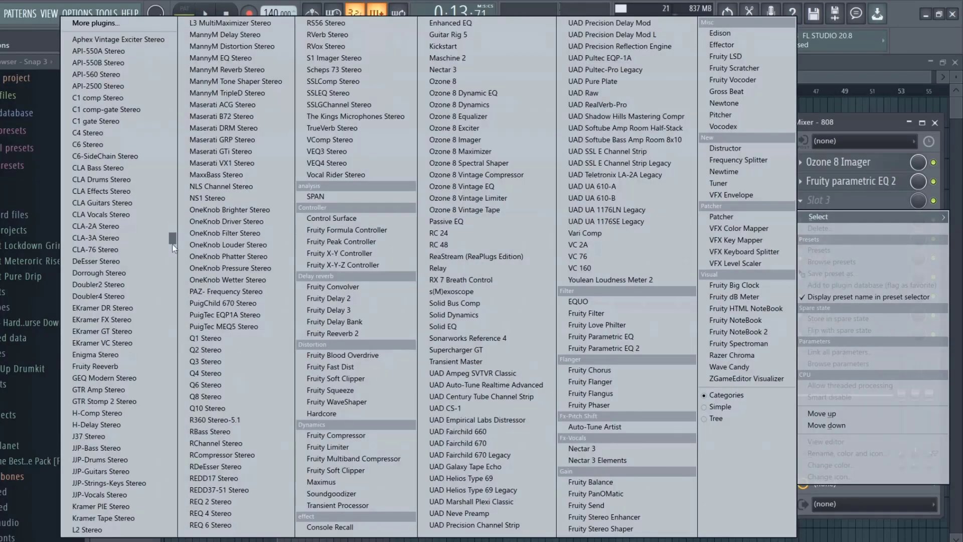
pyautogui.click(131, 156)
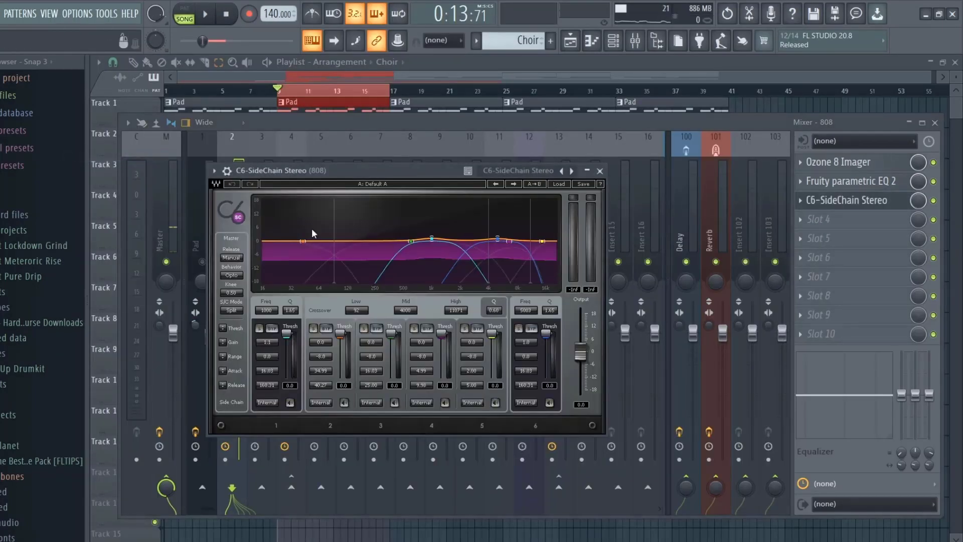
pyautogui.click(227, 170)
pyautogui.click(252, 195)
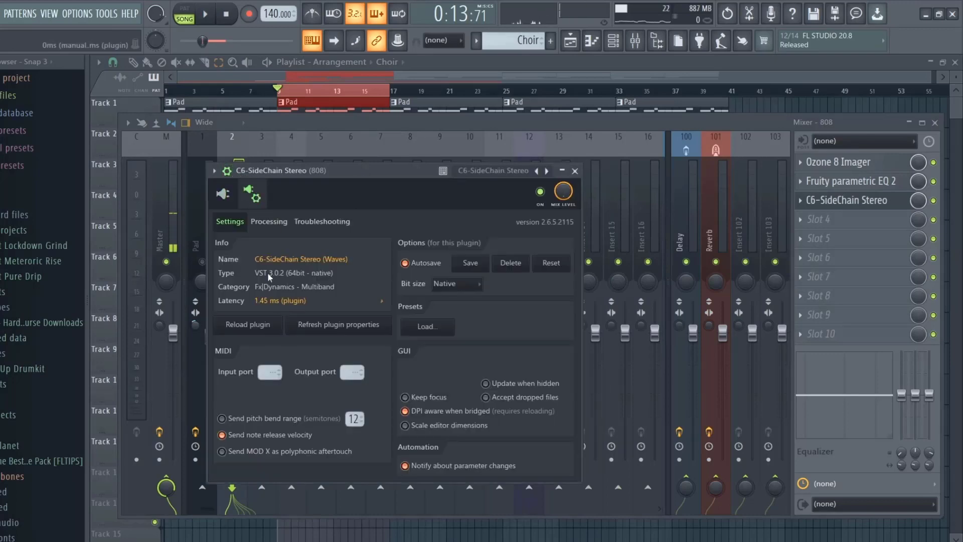
pyautogui.click(278, 222)
pyautogui.moveTo(593, 124); pyautogui.dragTo(592, 123)
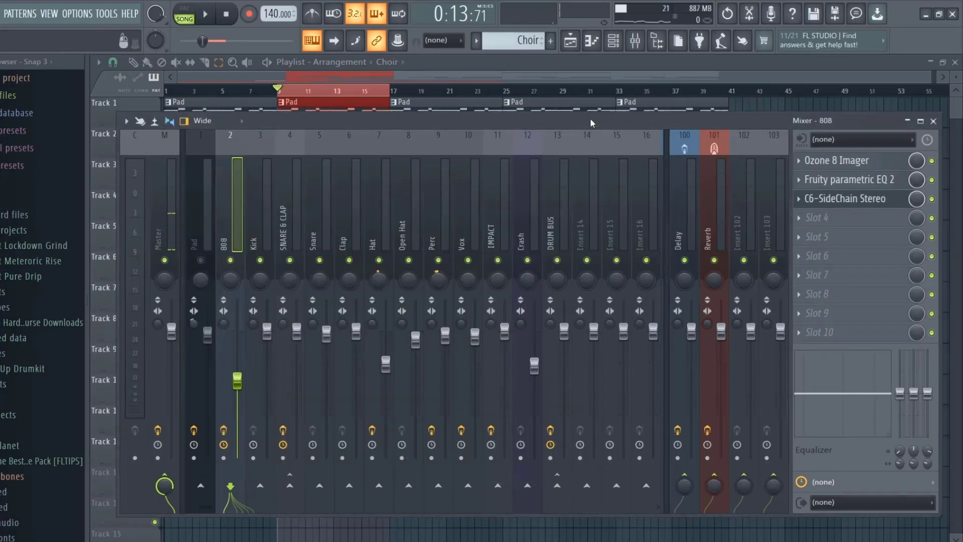
# Sidechain the Kick track to the 808 track, keeping its routing to DRUM BUS.
pyautogui.click(259, 227)
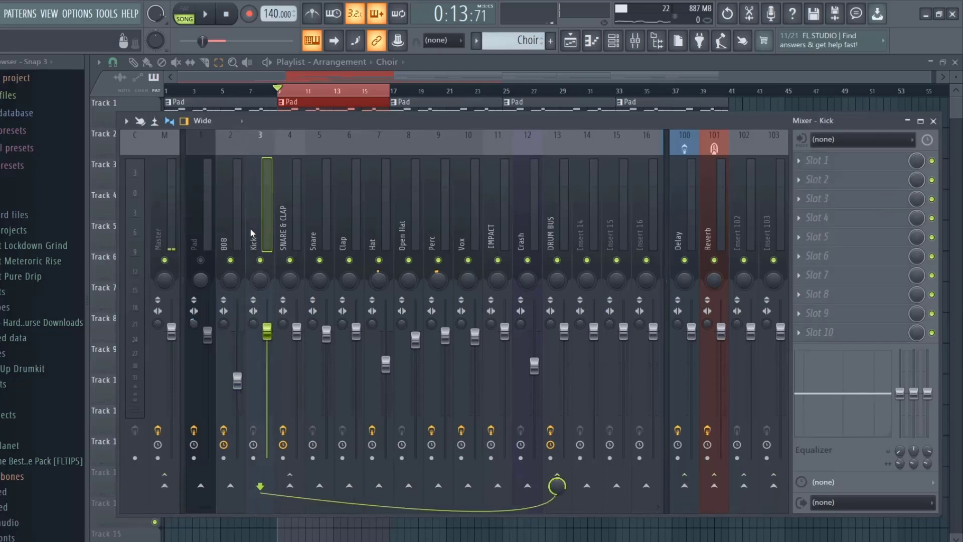
pyautogui.rightClick(234, 486)
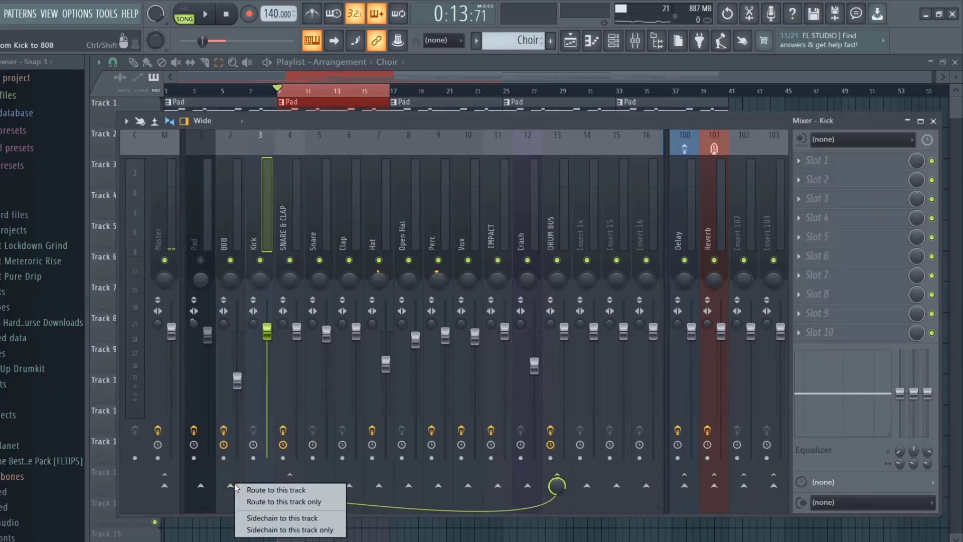
pyautogui.click(300, 518)
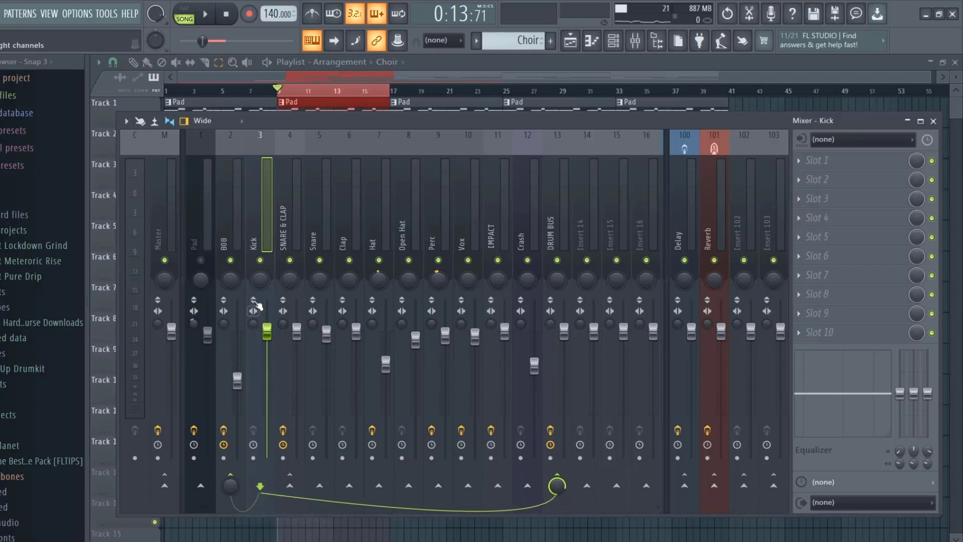
pyautogui.click(231, 212)
pyautogui.click(257, 231)
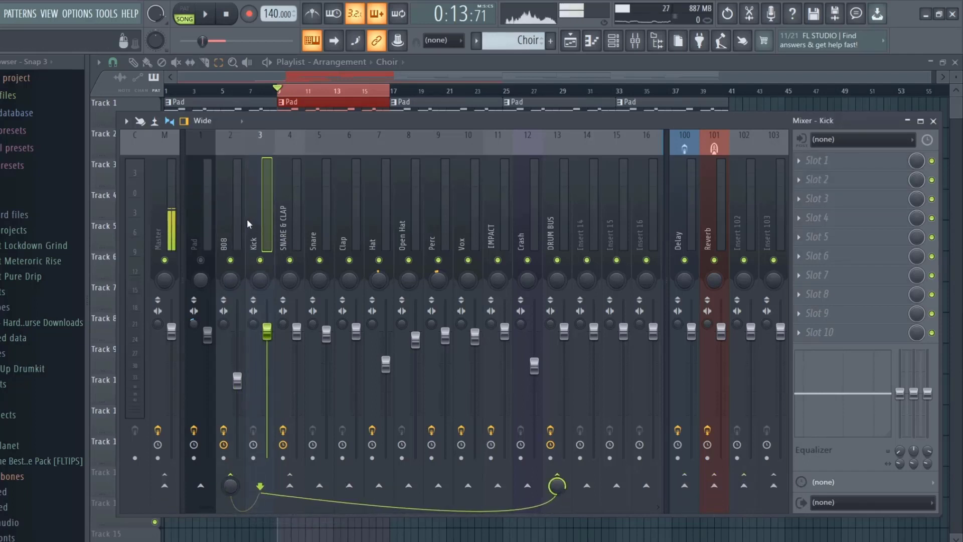
# Assign the Kick to Stereo Aux In as input 1 in the 808's C6-SideChain and set band 2's sidechain to External.
pyautogui.click(230, 206)
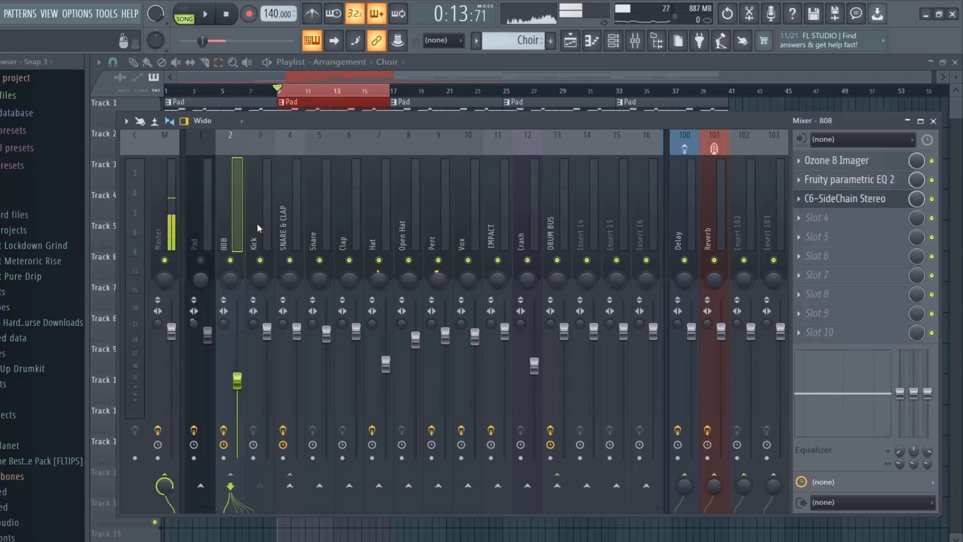
pyautogui.click(888, 200)
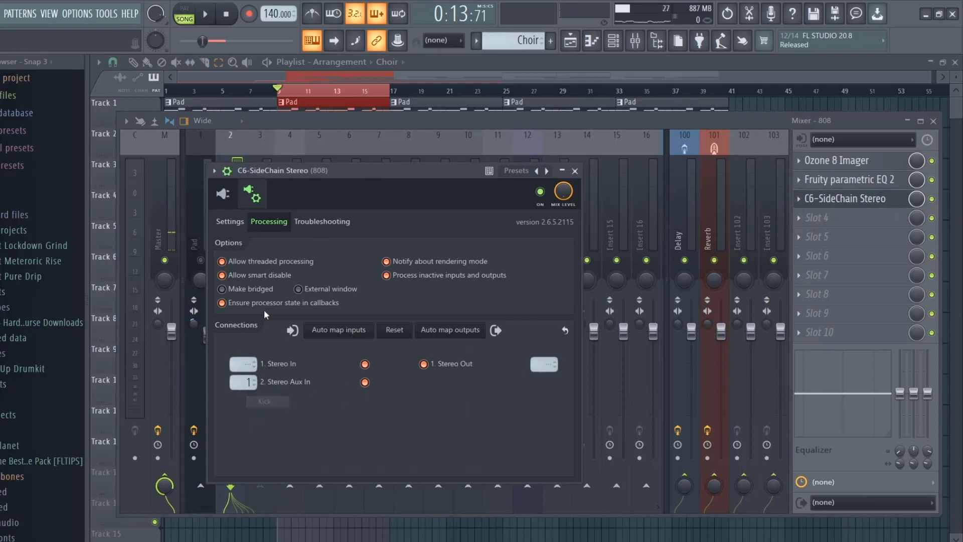
pyautogui.click(222, 194)
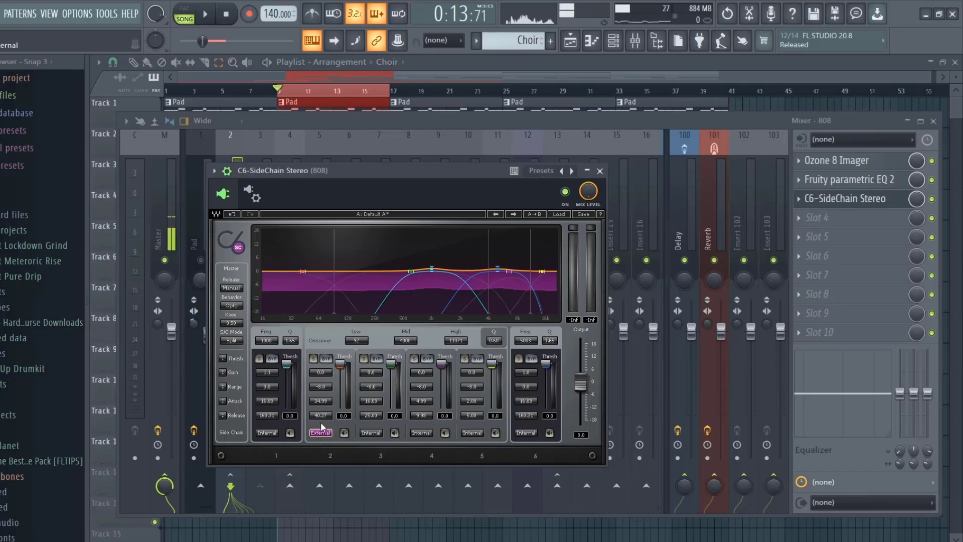
# Set the C6-SideChain's band 2 attack to 0.50 ms and its threshold to -35.4 dB during playback.
pyautogui.moveTo(321, 400); pyautogui.dragTo(321, 416)
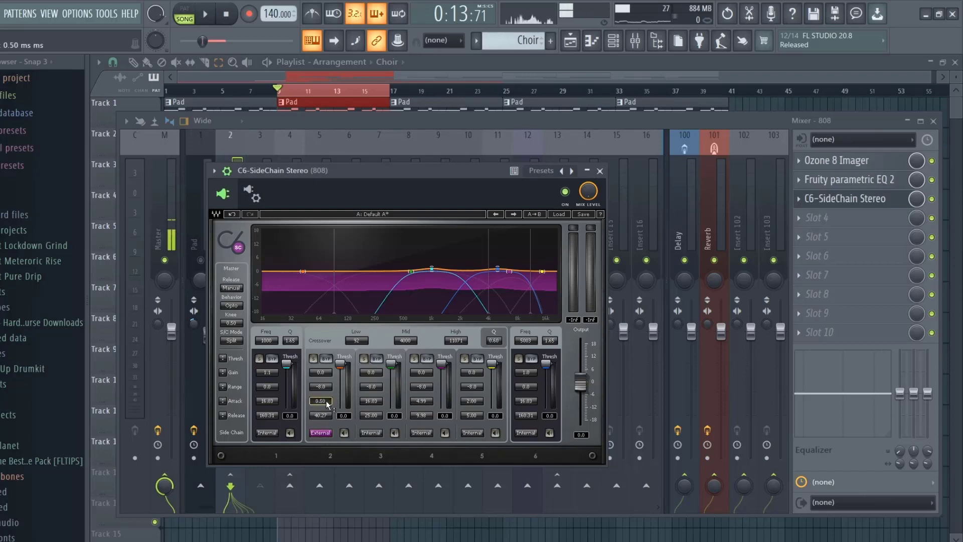
pyautogui.press('space')
pyautogui.moveTo(340, 363); pyautogui.dragTo(341, 383)
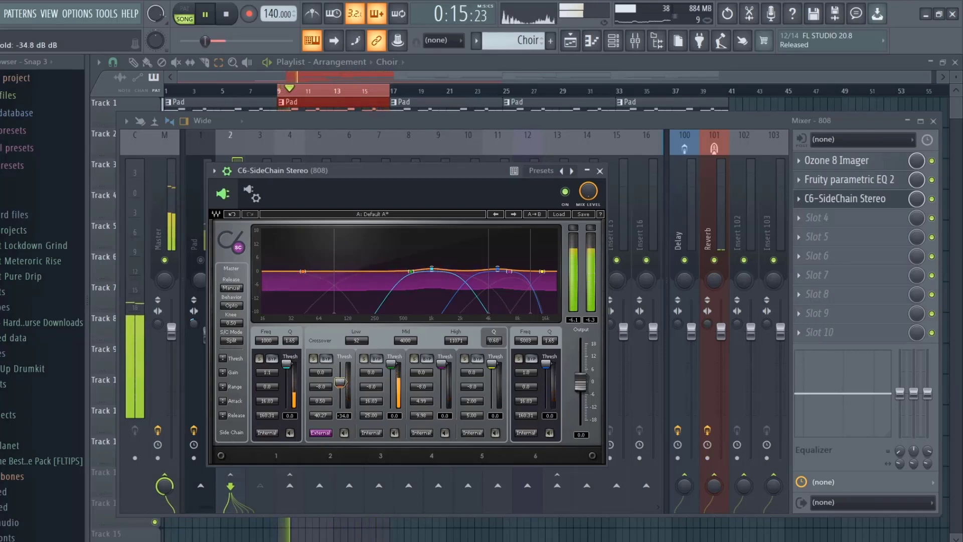
pyautogui.moveTo(341, 383); pyautogui.dragTo(341, 383)
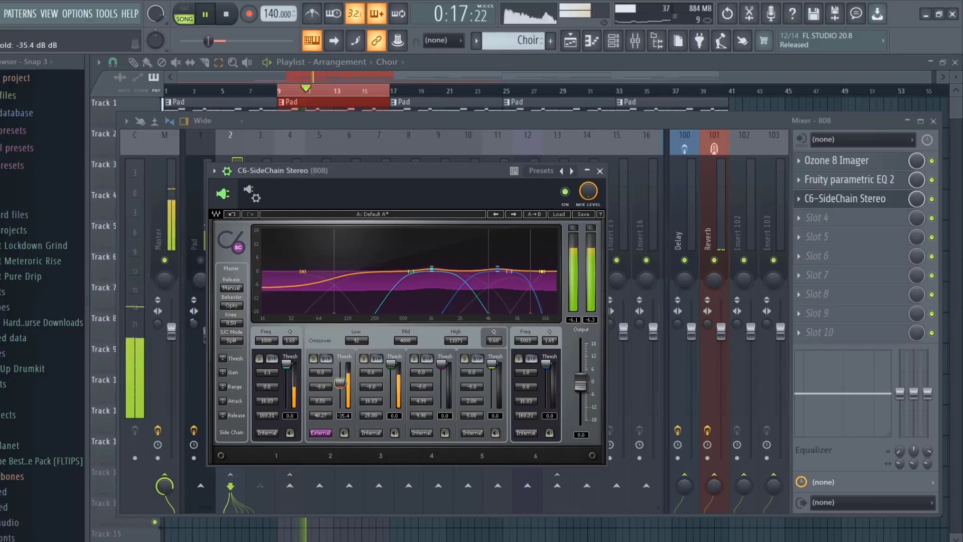
pyautogui.click(600, 171)
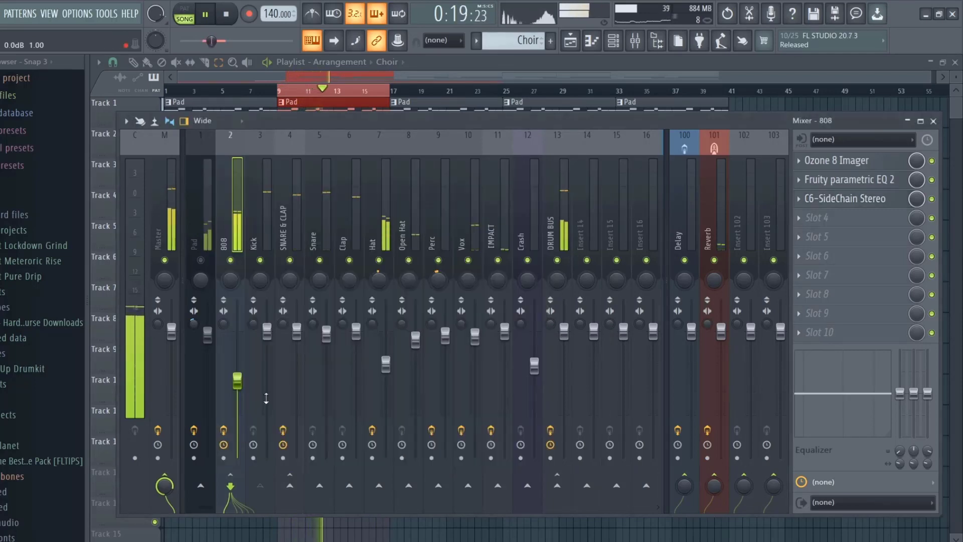
# Raise the 808 track's volume slightly while listening to the loop.
pyautogui.moveTo(237, 358); pyautogui.dragTo(237, 369)
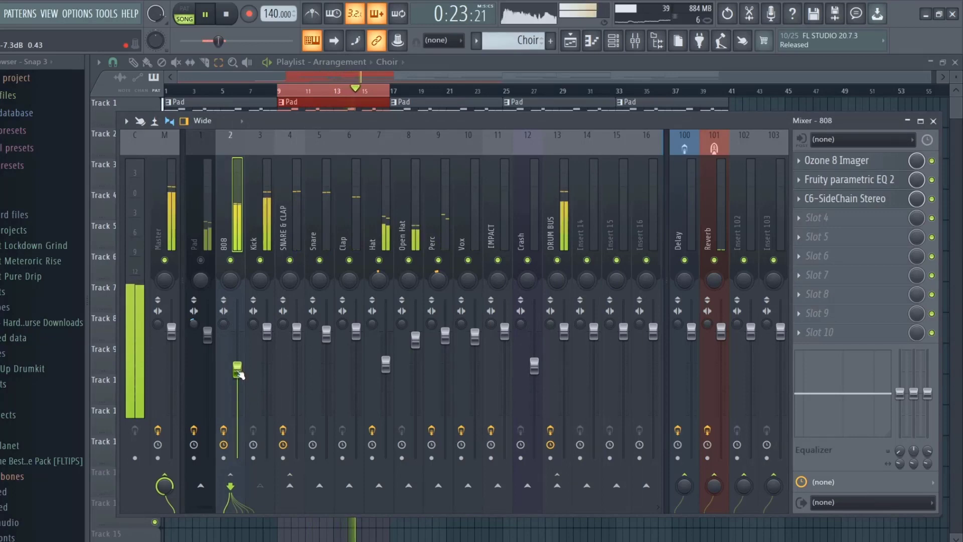
pyautogui.scroll(-2, 240, 335)
pyautogui.press('space')
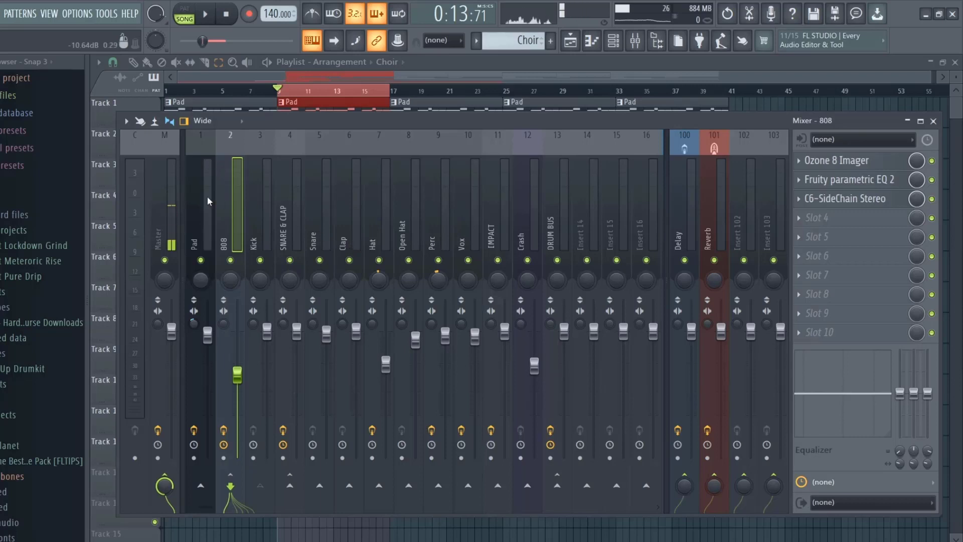
# Look over the Open Hat, Vox and Crash tracks and play the loop with the Pad included.
pyautogui.click(416, 211)
pyautogui.click(474, 215)
pyautogui.click(522, 220)
pyautogui.press('space')
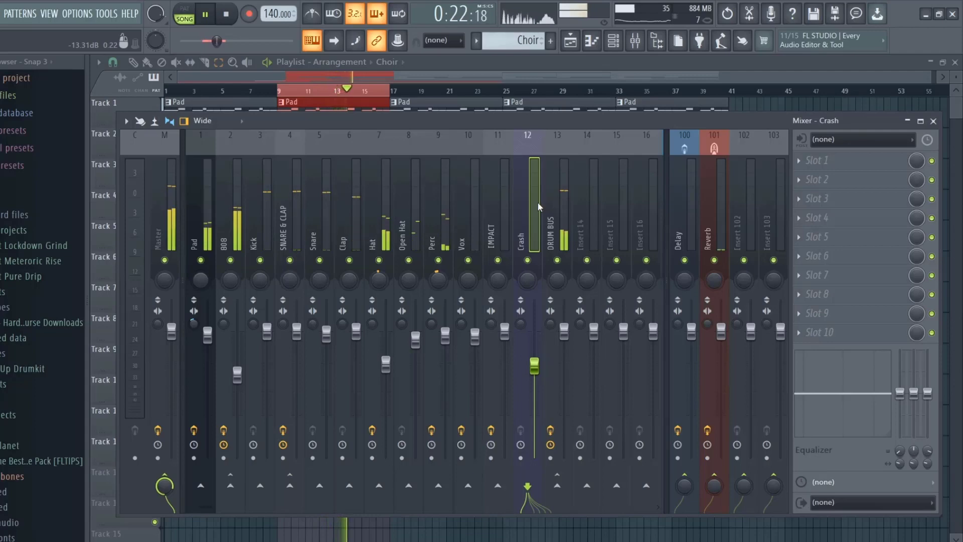
pyautogui.press('space')
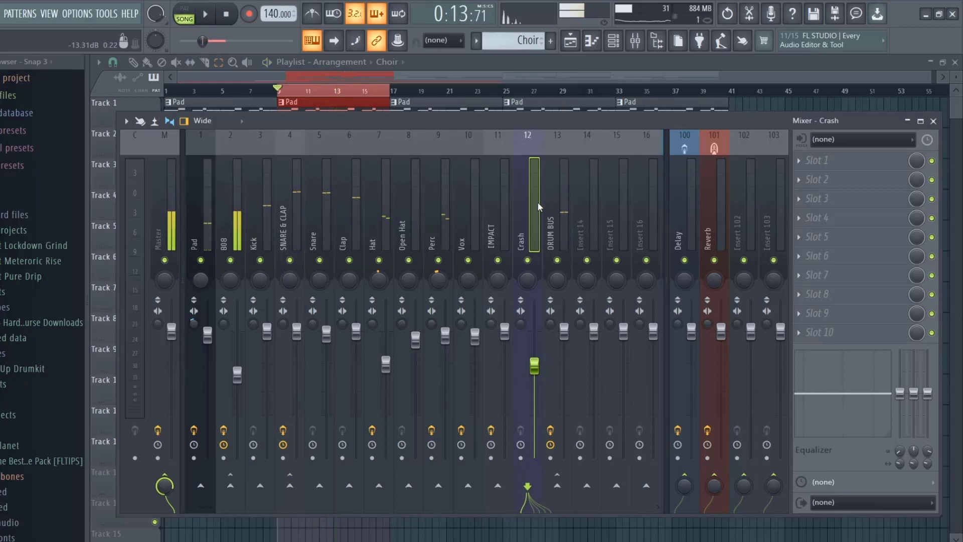